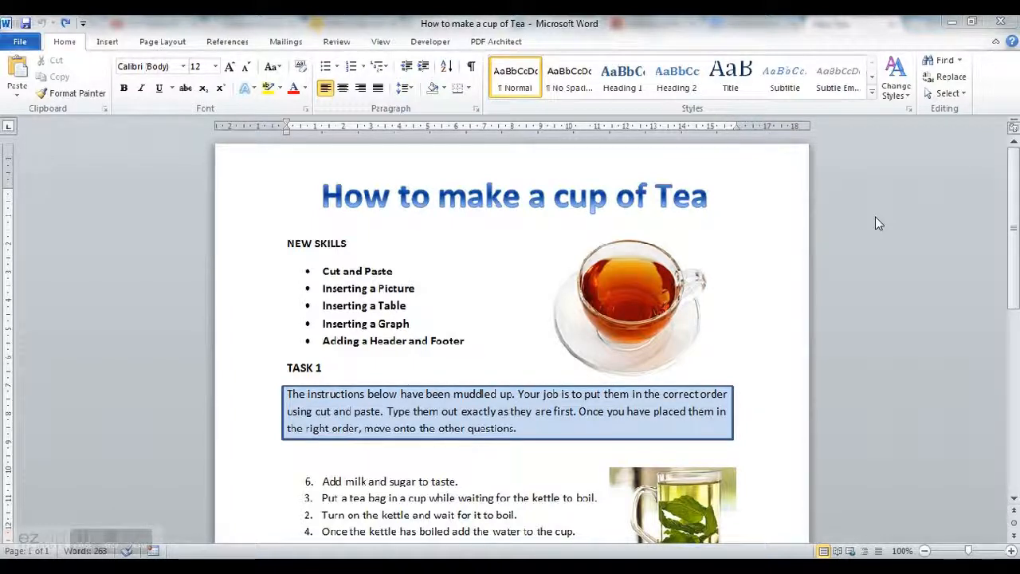
# Insert a blank line between the blue Task 1 instruction box and the muddled tea-making list.
pyautogui.scroll(-1, 1017, 213)
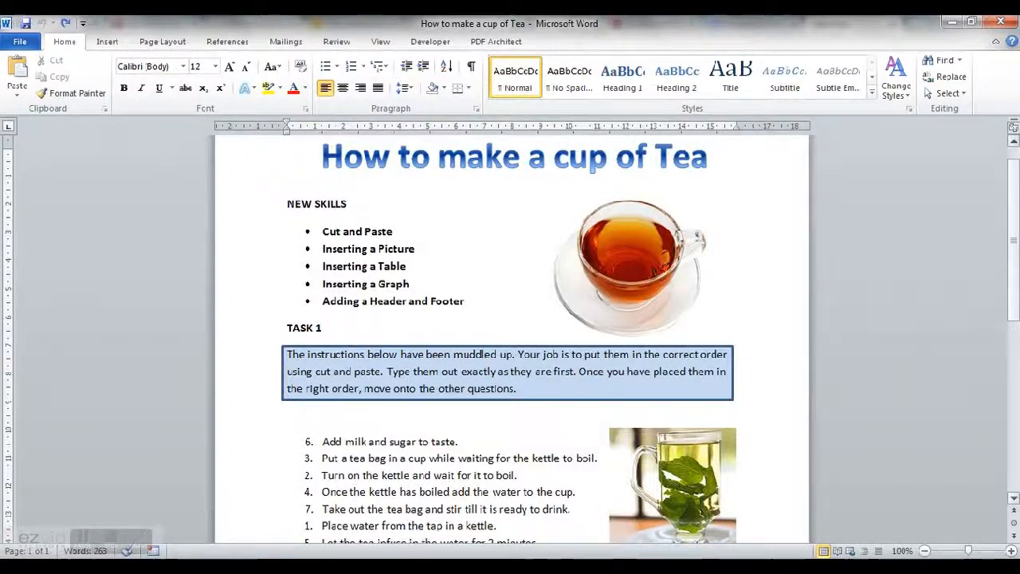
pyautogui.scroll(-4, 1014, 495)
pyautogui.click(1014, 497)
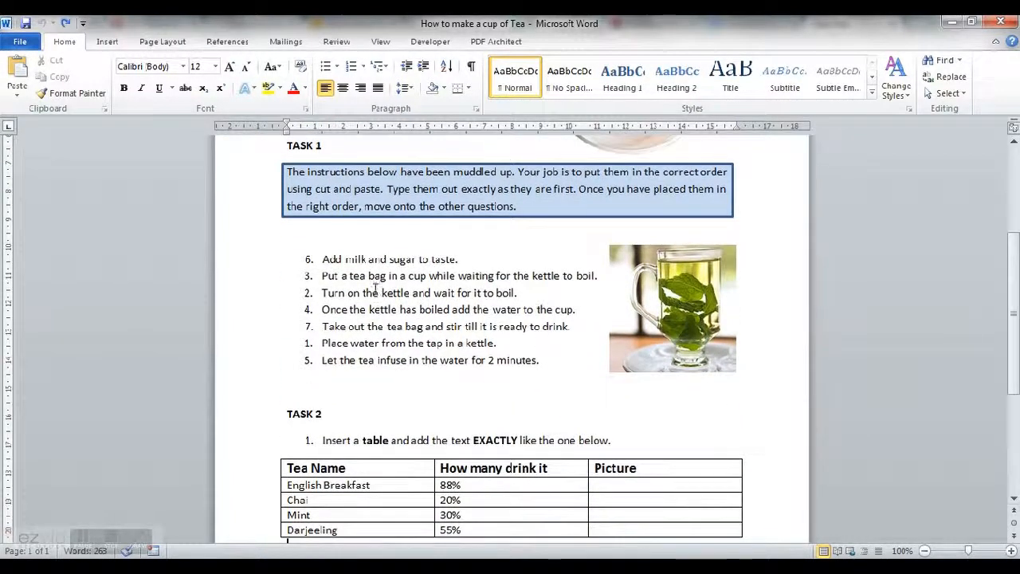
pyautogui.moveTo(322, 259); pyautogui.dragTo(543, 357)
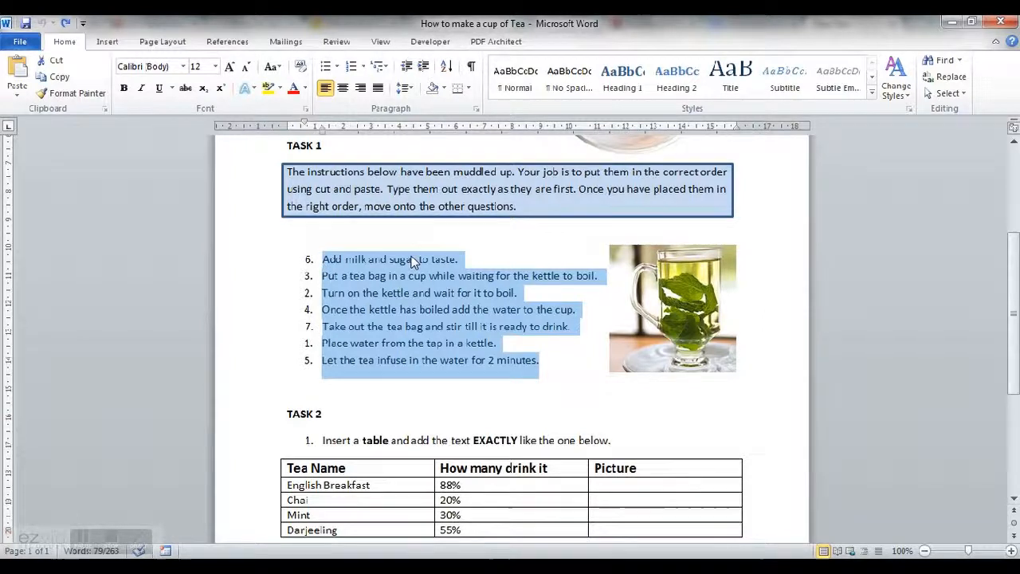
pyautogui.click(499, 343)
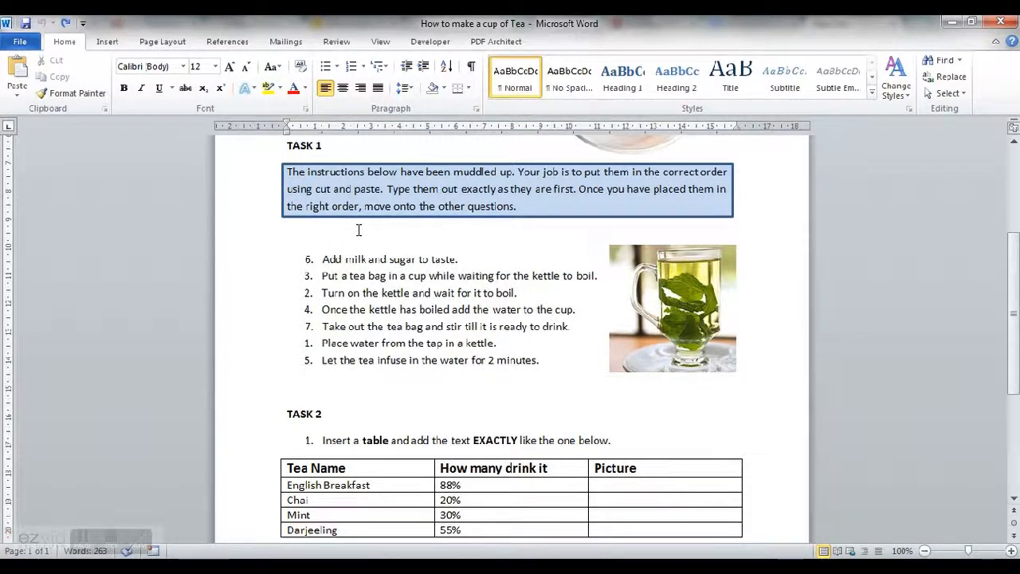
pyautogui.press('Return')
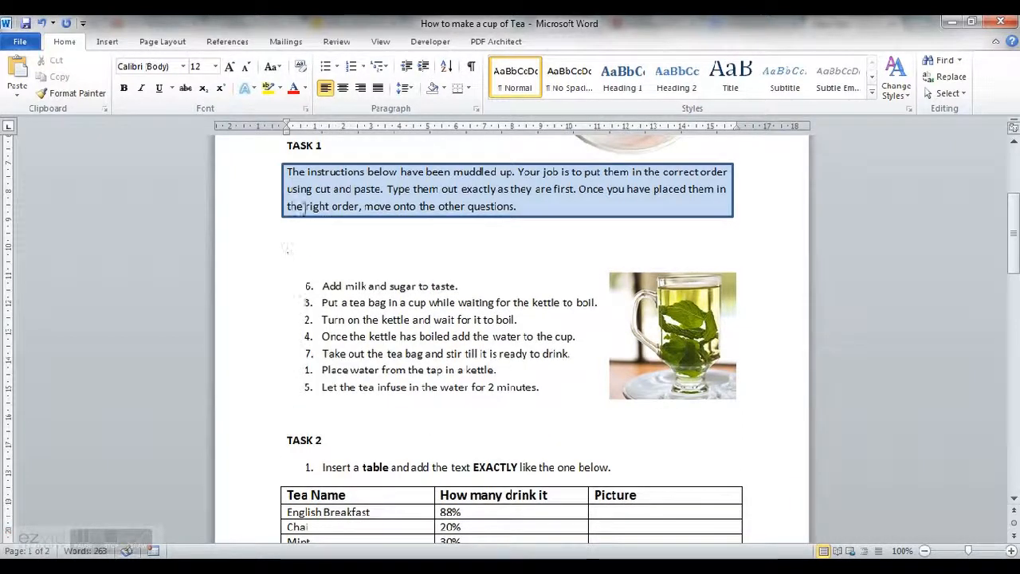
pyautogui.click(321, 240)
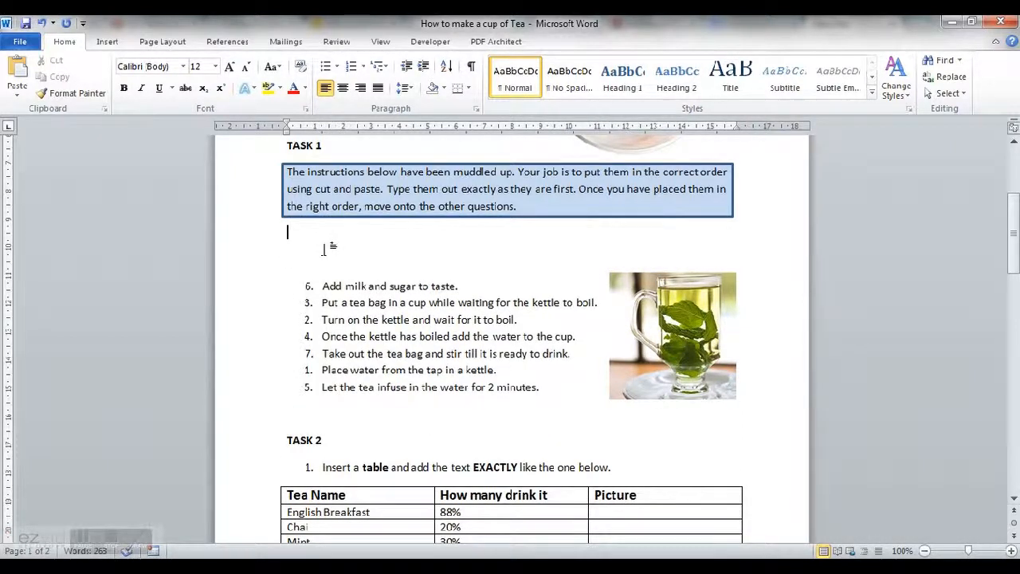
# Cut "Place water from the tap in a kettle." and paste it above the muddled list with its source formatting kept.
pyautogui.moveTo(497, 369); pyautogui.dragTo(323, 371)
pyautogui.hotkey('ctrl', 'c')
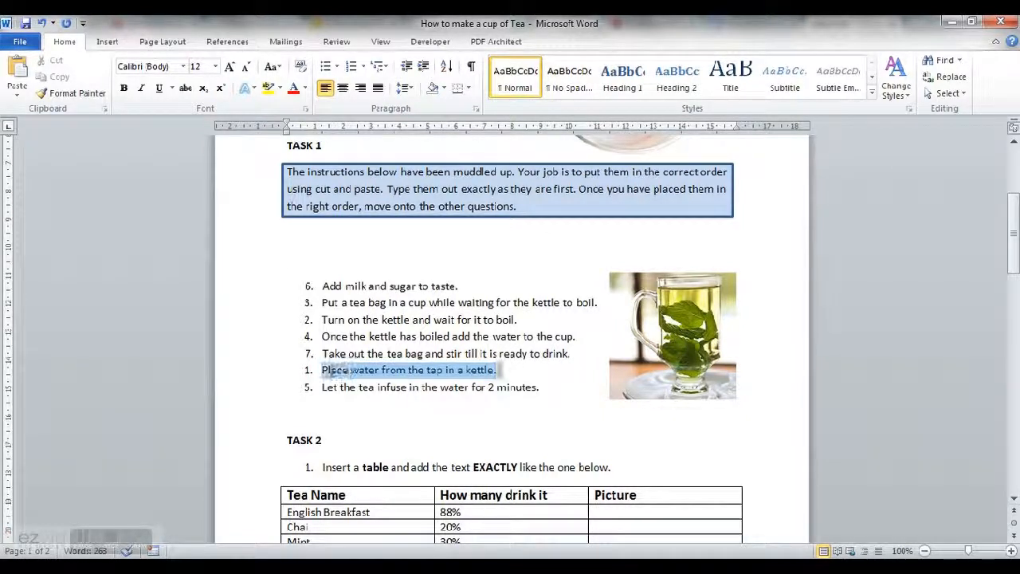
pyautogui.rightClick(331, 373)
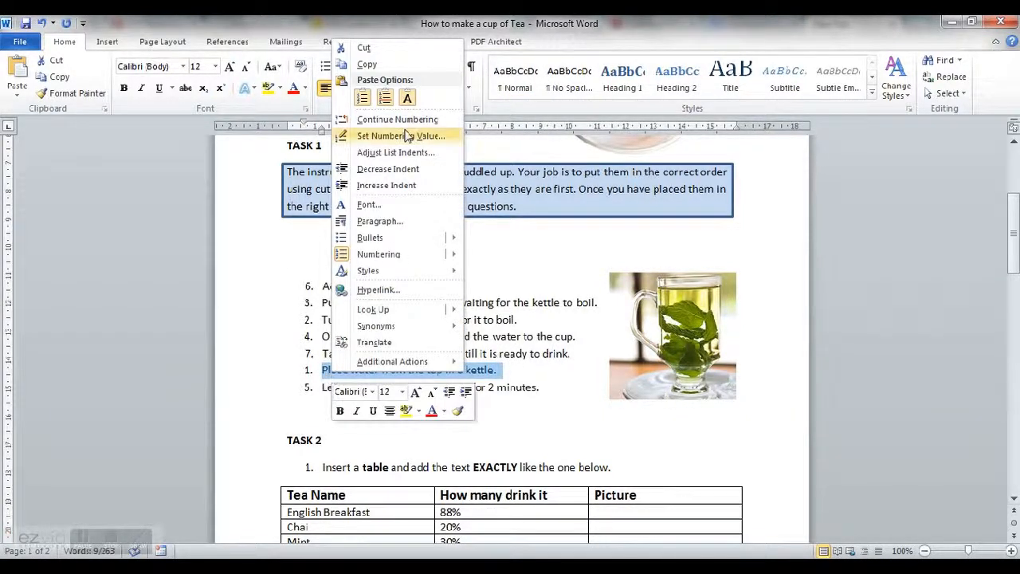
pyautogui.click(374, 49)
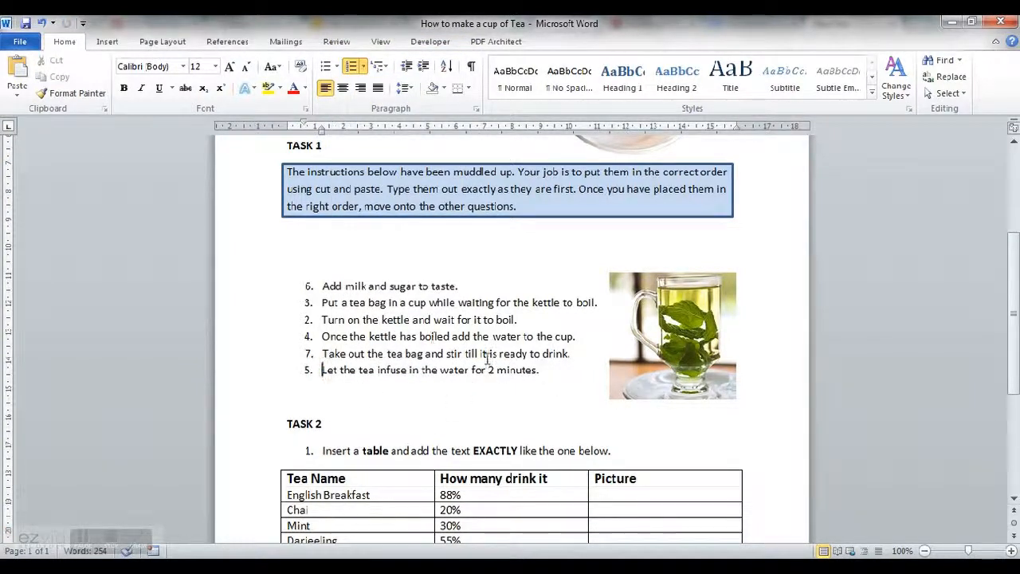
pyautogui.click(316, 250)
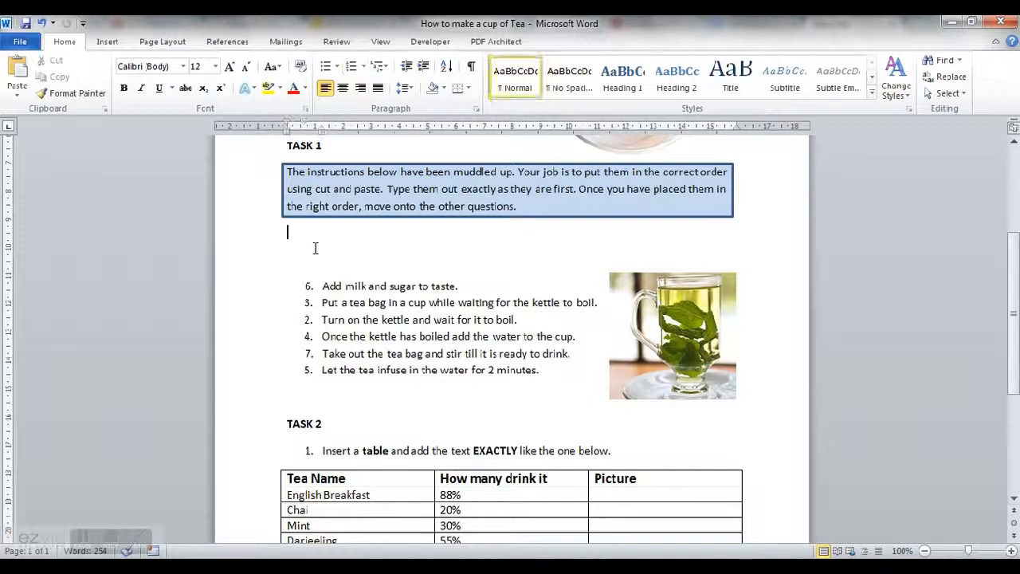
pyautogui.rightClick(317, 252)
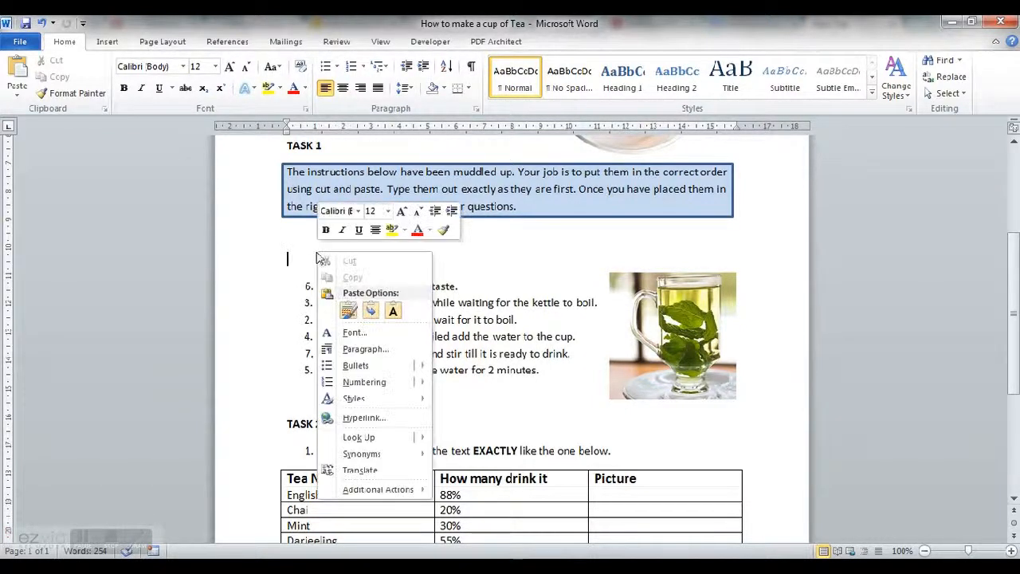
pyautogui.click(348, 312)
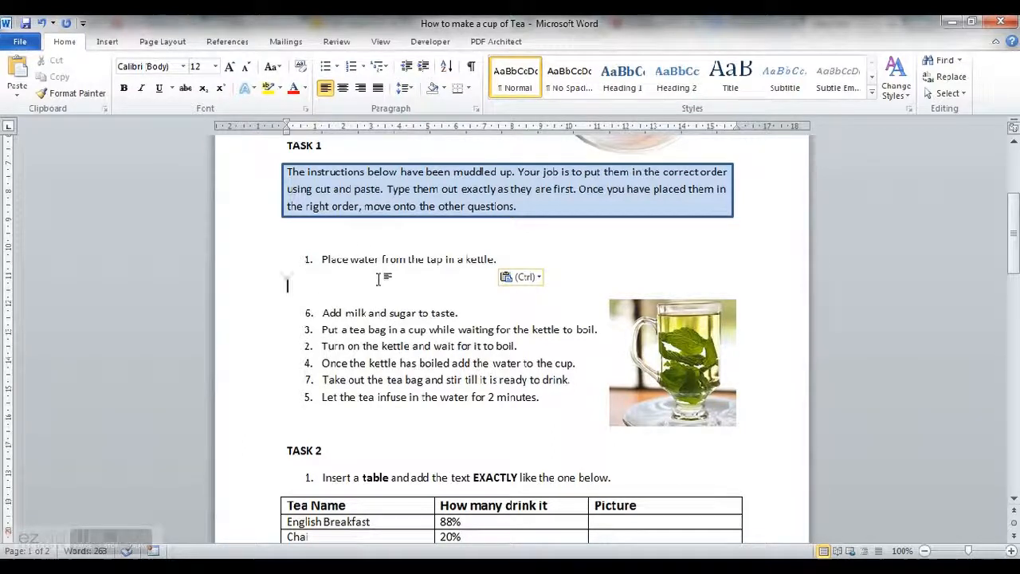
# Cut "Turn on the kettle and wait for it to boil." and paste it unmerged on a new line beneath the first ordered instruction.
pyautogui.moveTo(517, 346); pyautogui.dragTo(324, 346)
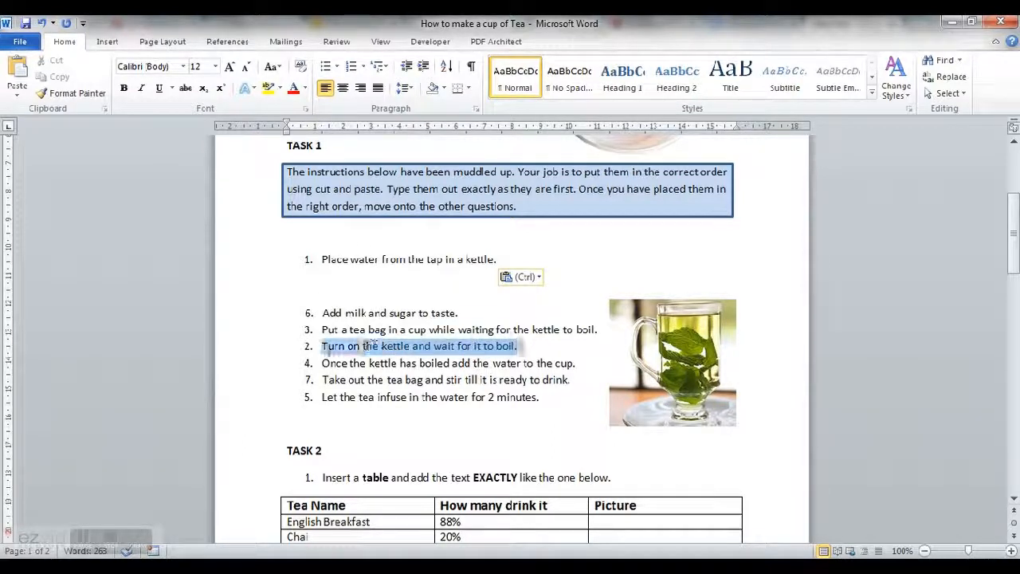
pyautogui.rightClick(342, 346)
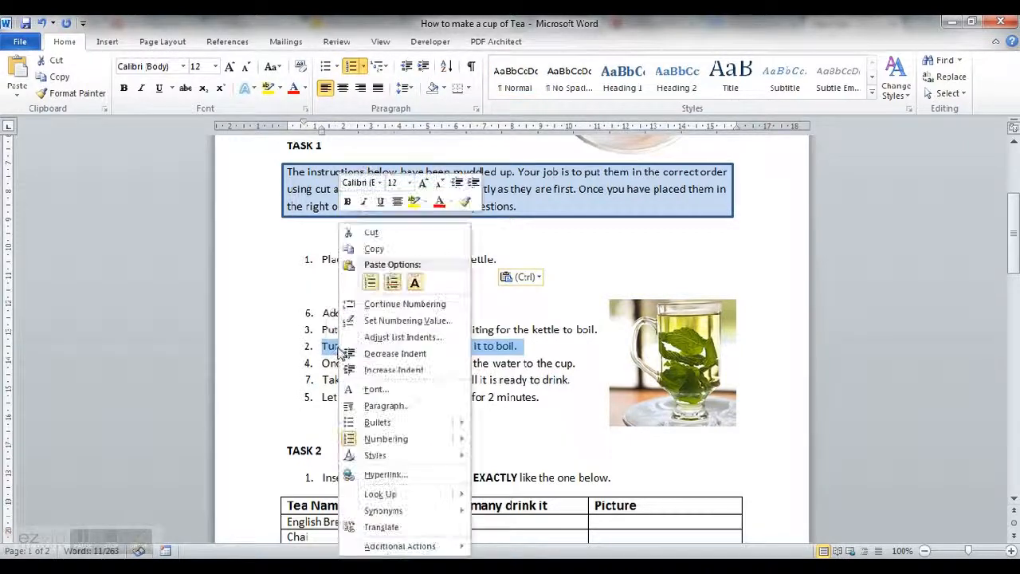
pyautogui.click(372, 232)
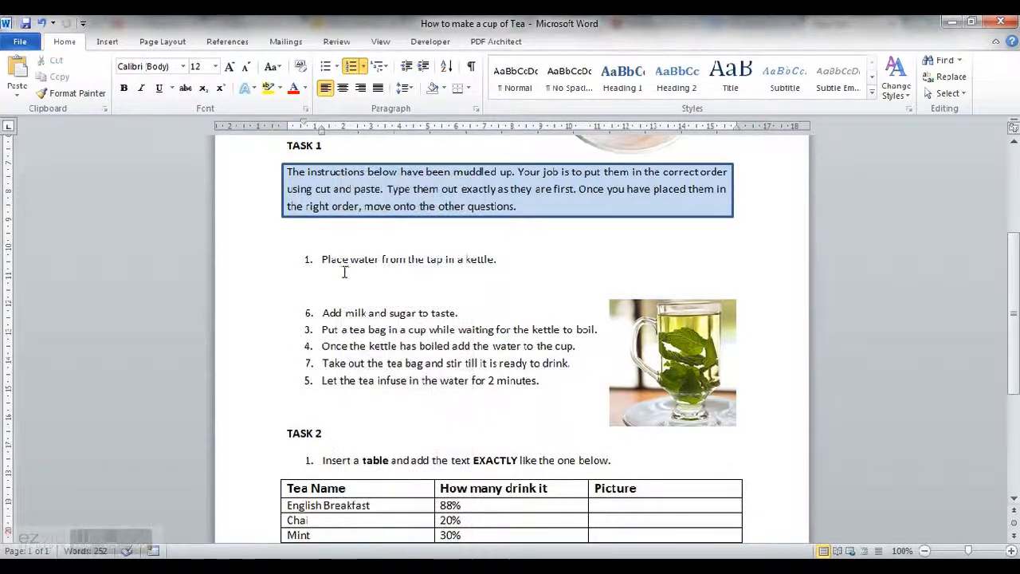
pyautogui.click(504, 260)
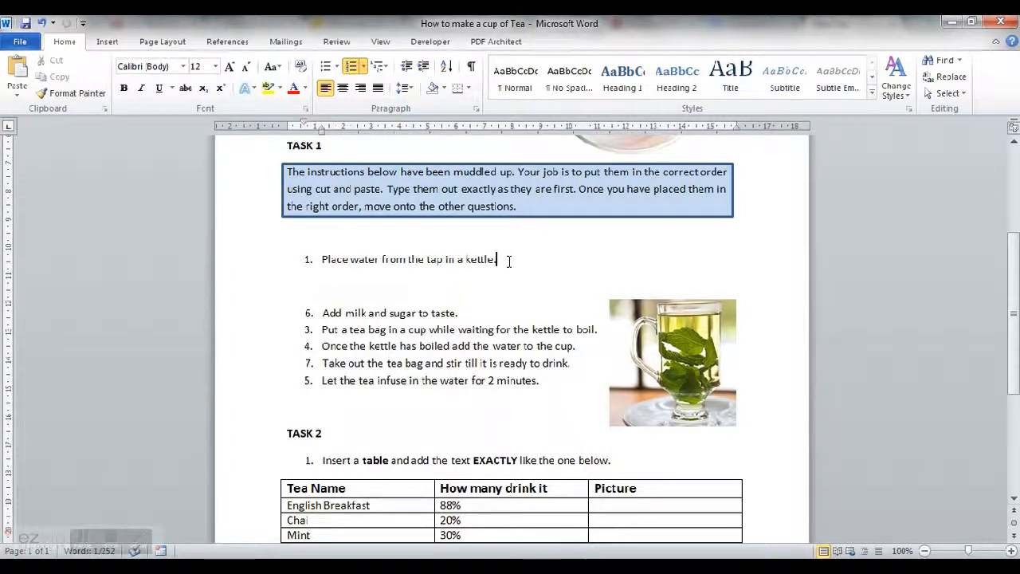
pyautogui.press('Return')
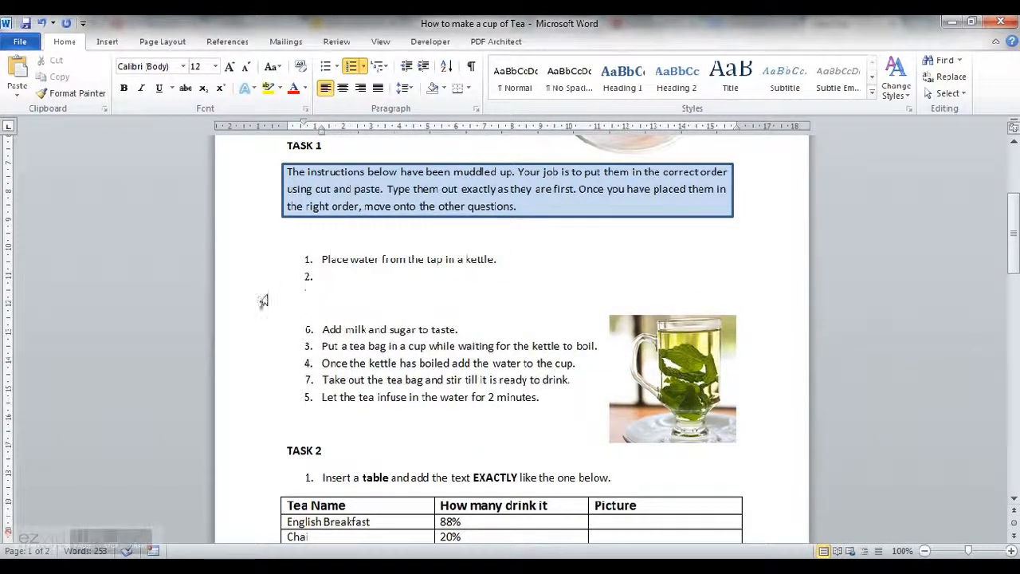
pyautogui.rightClick(327, 280)
pyautogui.click(359, 266)
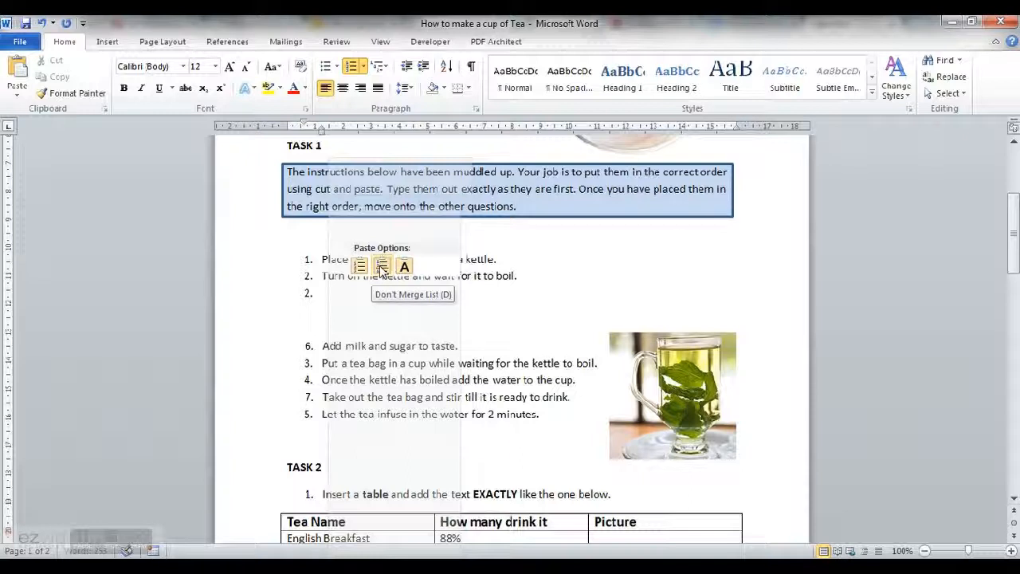
pyautogui.click(382, 268)
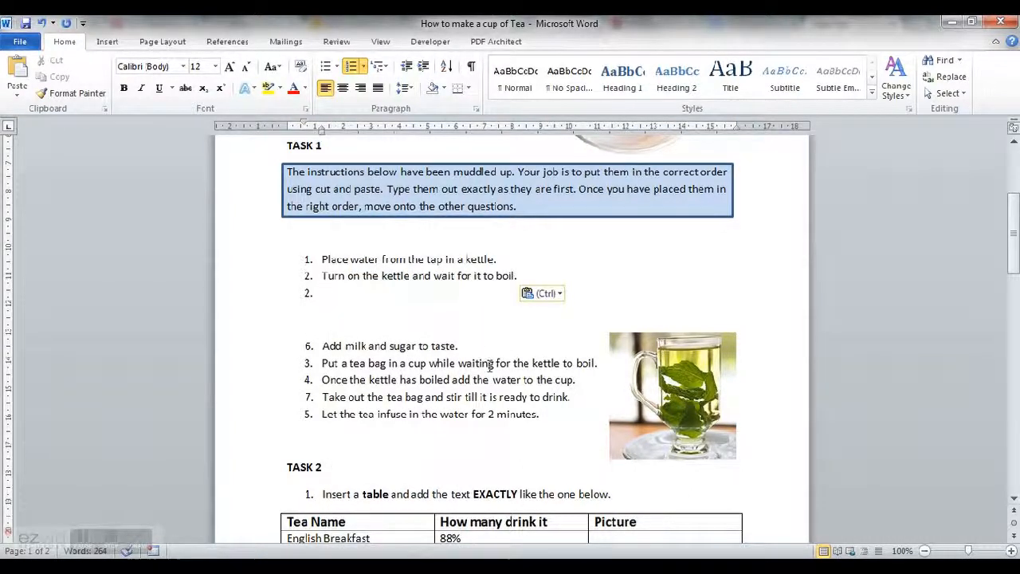
# Cut "Put a tea bag in a cup while waiting for the kettle to boil." and paste it beneath the second ordered instruction.
pyautogui.moveTo(603, 363); pyautogui.dragTo(335, 371)
pyautogui.rightClick(334, 371)
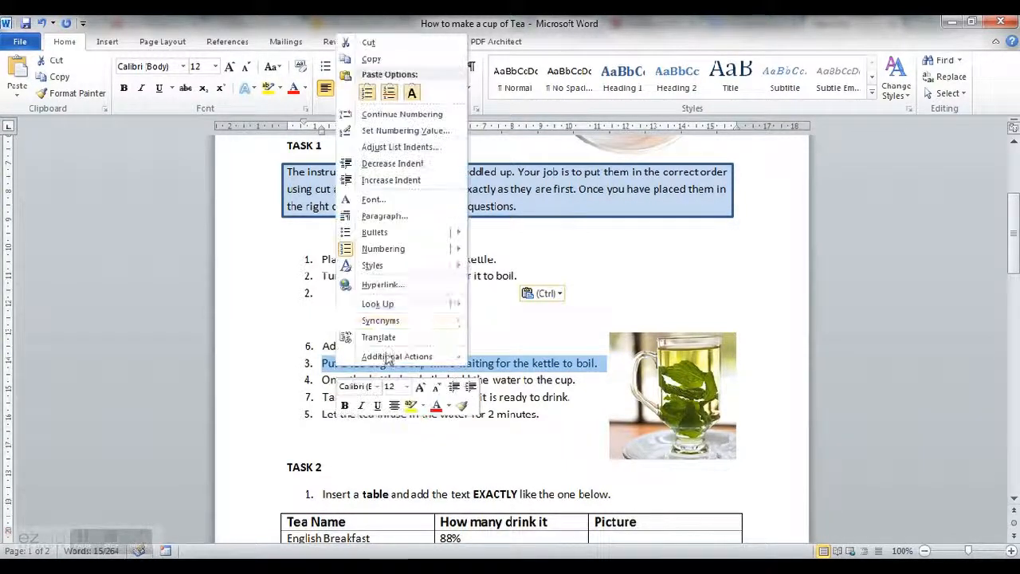
pyautogui.click(368, 44)
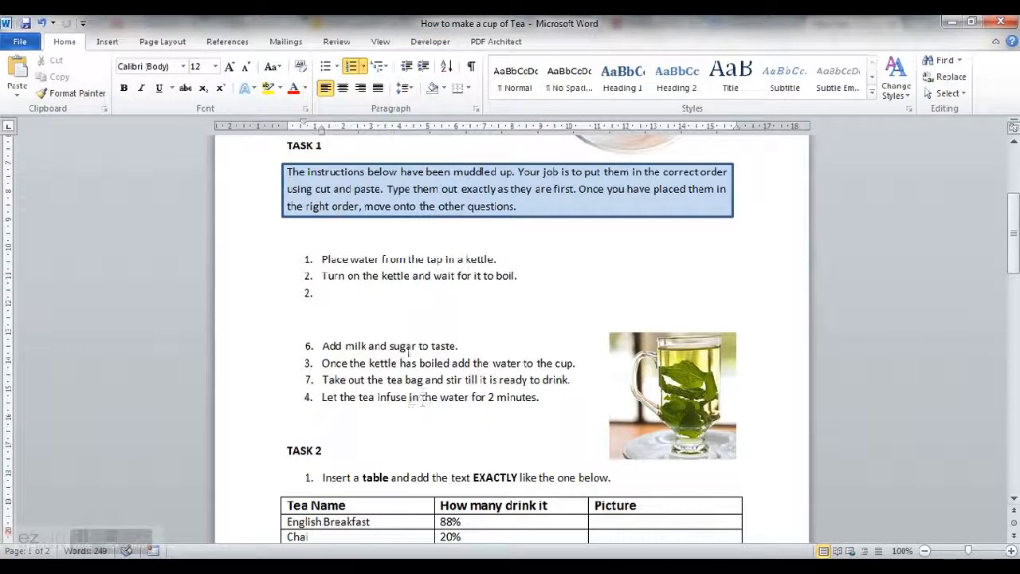
pyautogui.click(322, 292)
pyautogui.rightClick(322, 292)
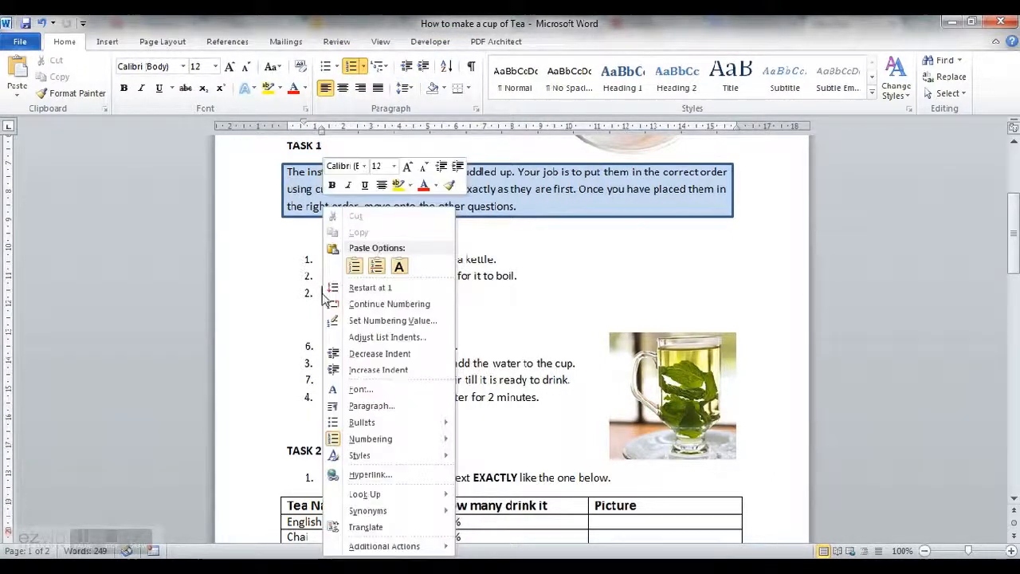
pyautogui.click(376, 266)
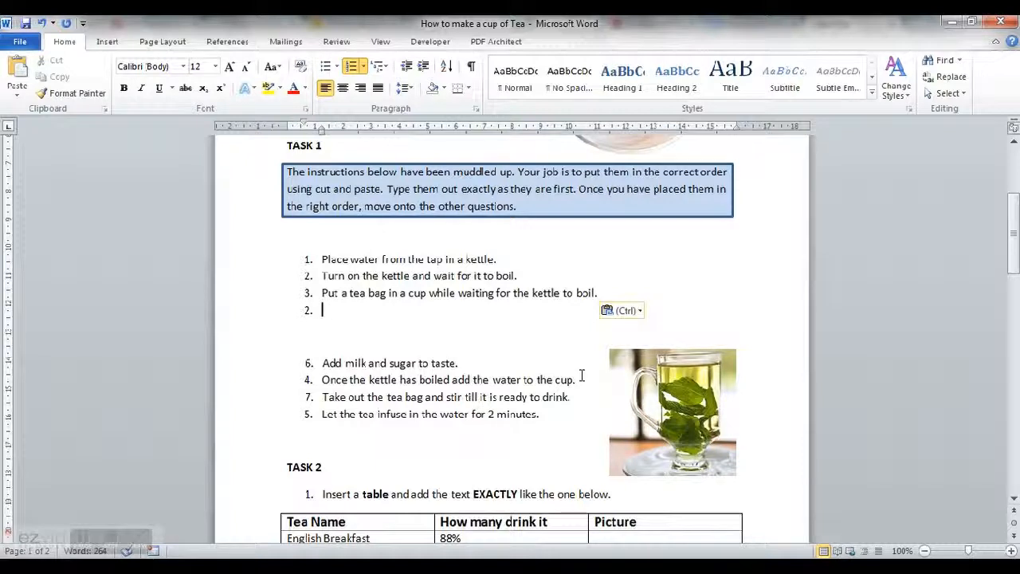
# Cut "Once the kettle has boiled add the water to the cup." and paste it beneath the third ordered instruction.
pyautogui.moveTo(580, 386); pyautogui.dragTo(335, 386)
pyautogui.rightClick(335, 386)
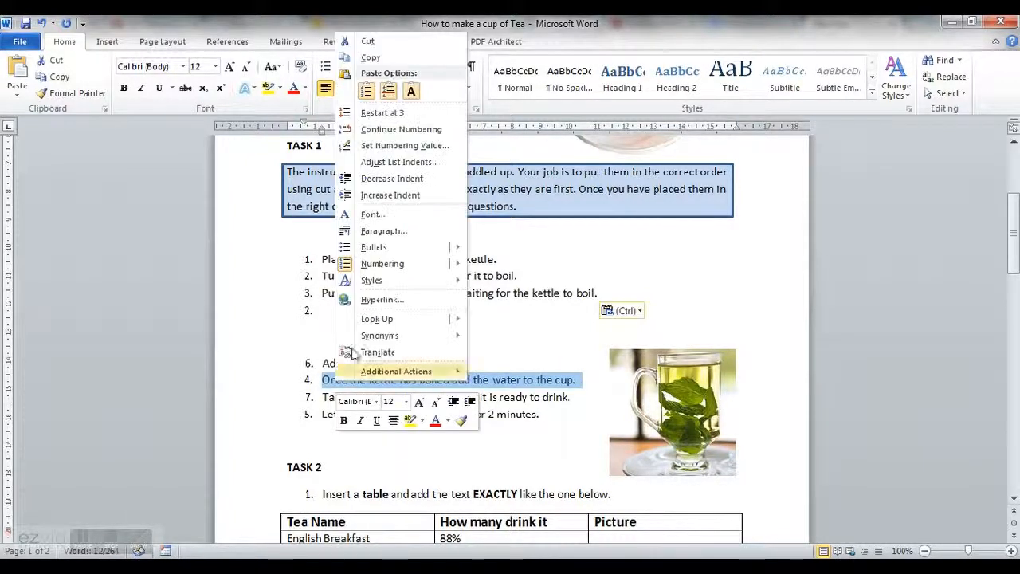
pyautogui.click(371, 41)
pyautogui.click(325, 311)
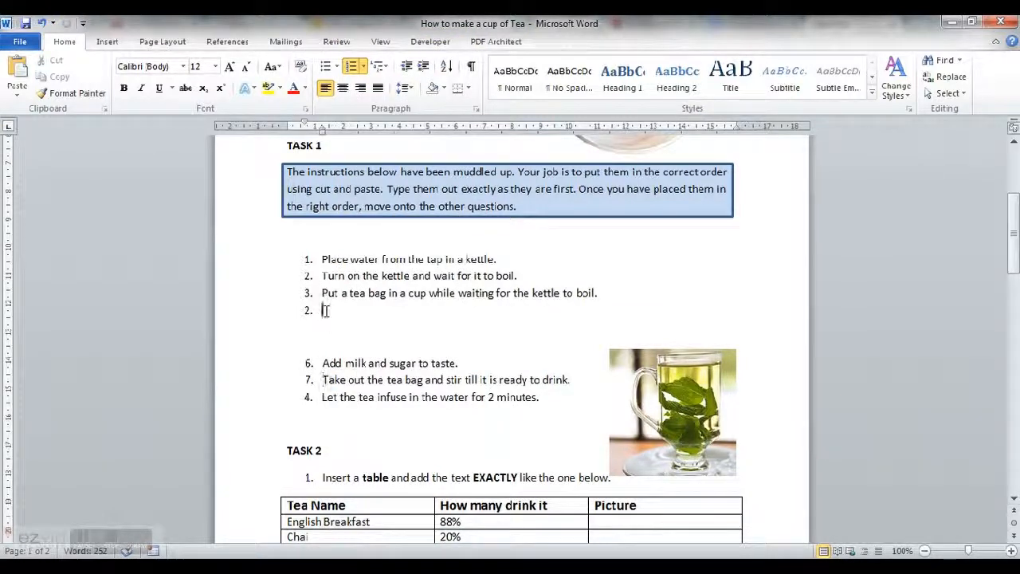
pyautogui.rightClick(325, 311)
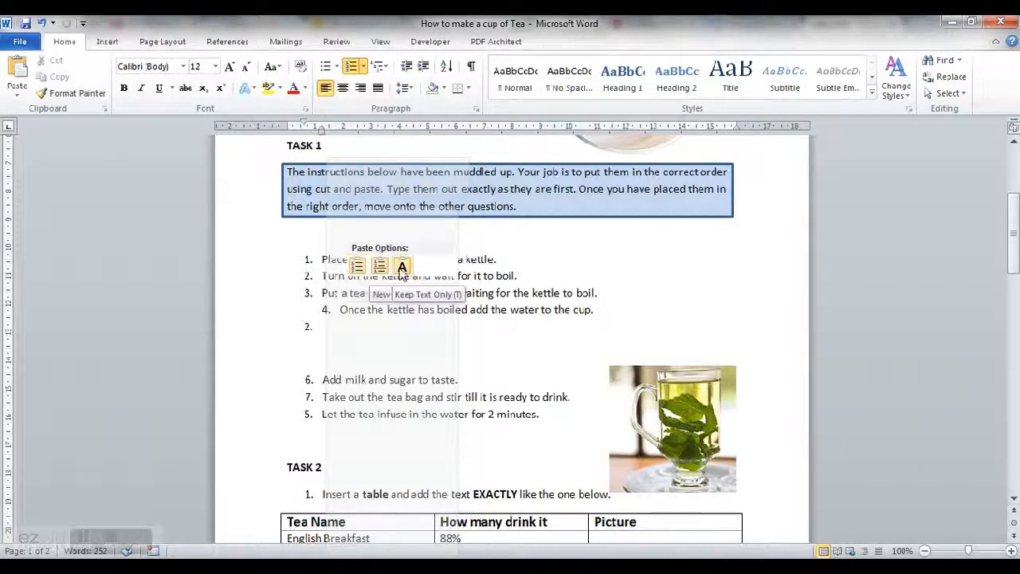
pyautogui.click(380, 267)
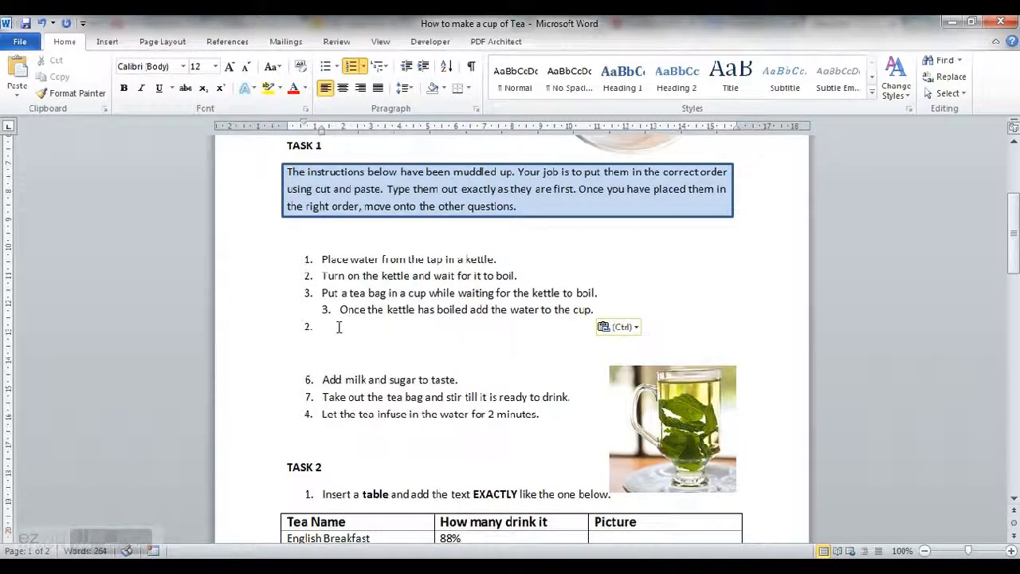
# Remove the extra indent and wrong number from the "Once the kettle has boiled" line so it is item 4 of the ordered list.
pyautogui.press('BackSpace')
pyautogui.press('BackSpace')
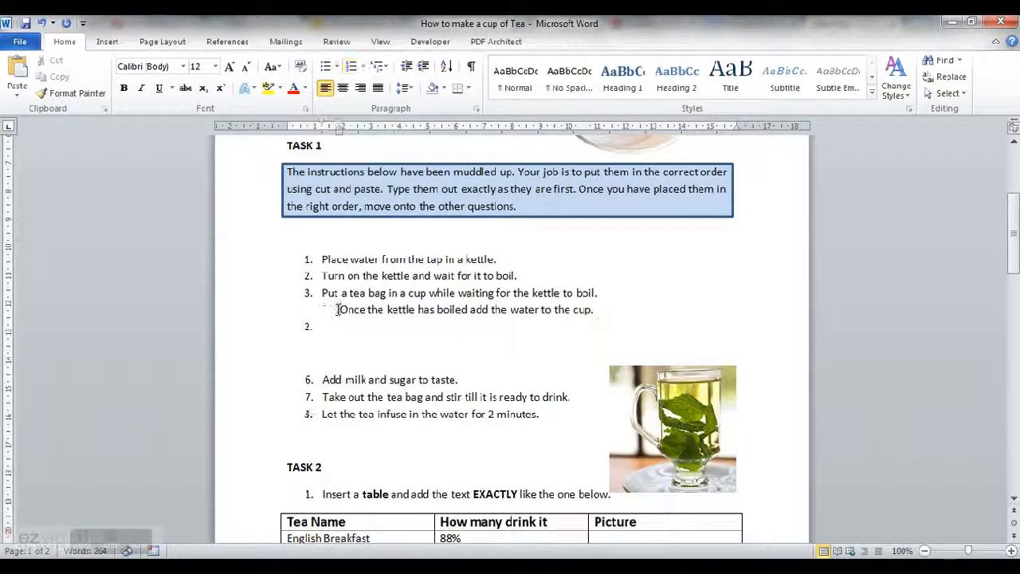
pyautogui.press('BackSpace')
pyautogui.press('Return')
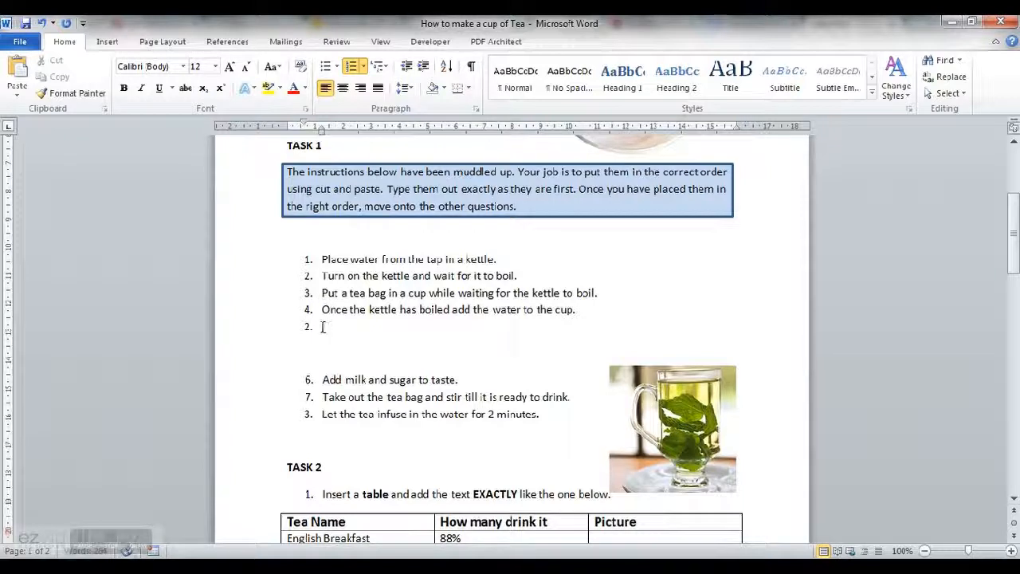
# Remove the number from the empty list item beneath the fourth ordered instruction.
pyautogui.press('BackSpace')
pyautogui.press('BackSpace')
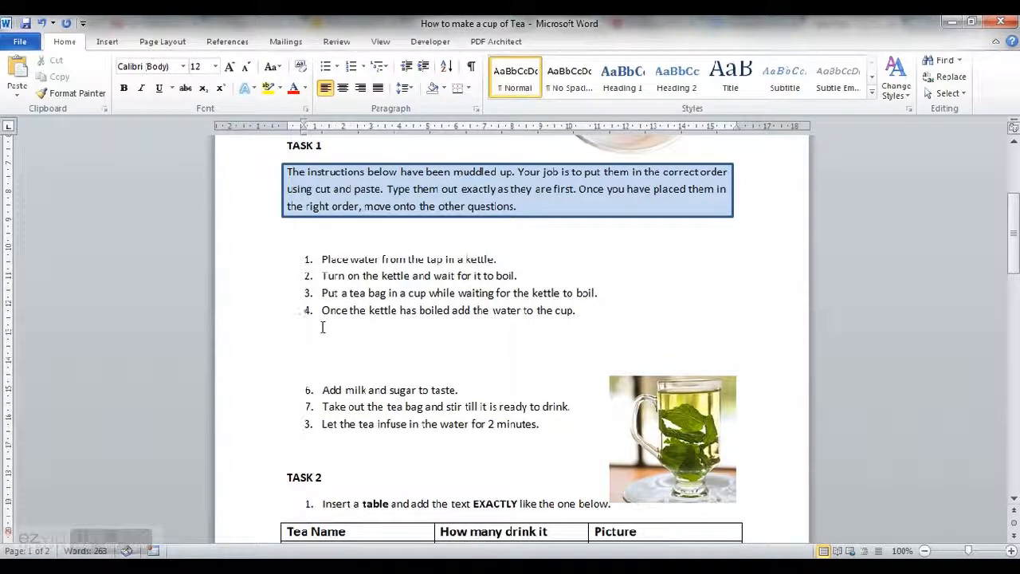
pyautogui.click(579, 313)
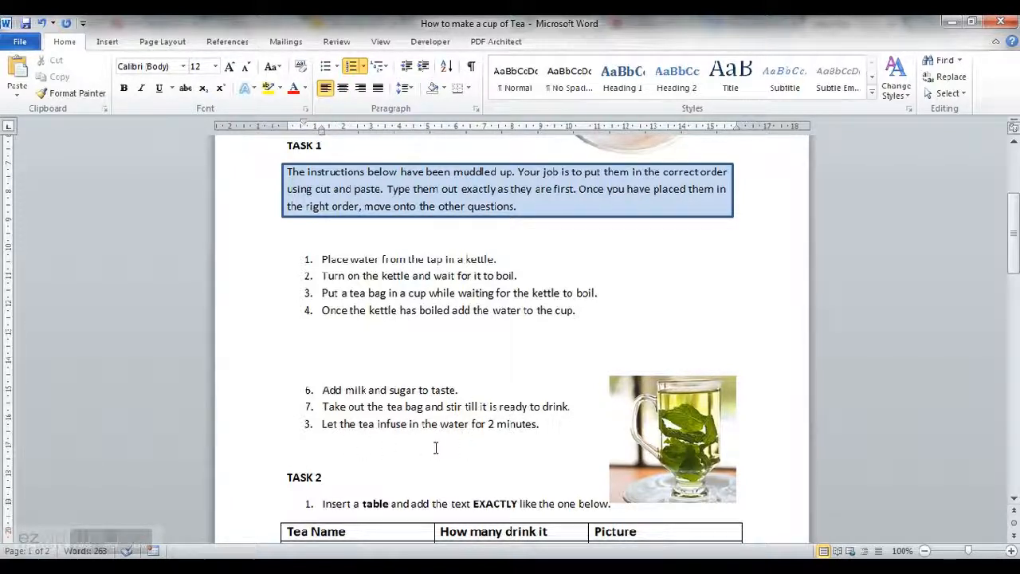
# Cut "Let the tea infuse in the water for 2 minutes." and paste it as a new list item beneath the fourth ordered instruction.
pyautogui.moveTo(545, 427); pyautogui.dragTo(336, 439)
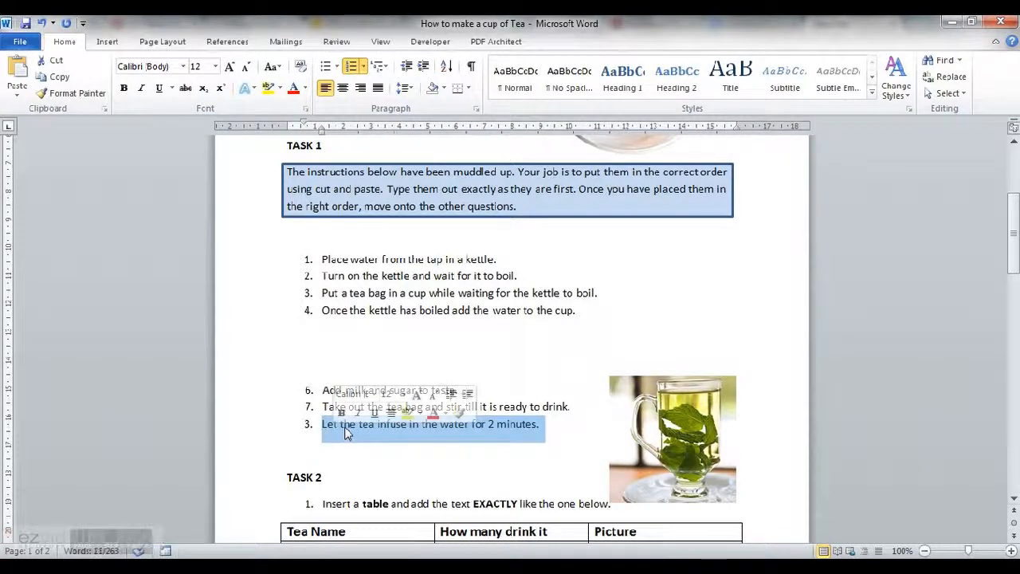
pyautogui.rightClick(347, 434)
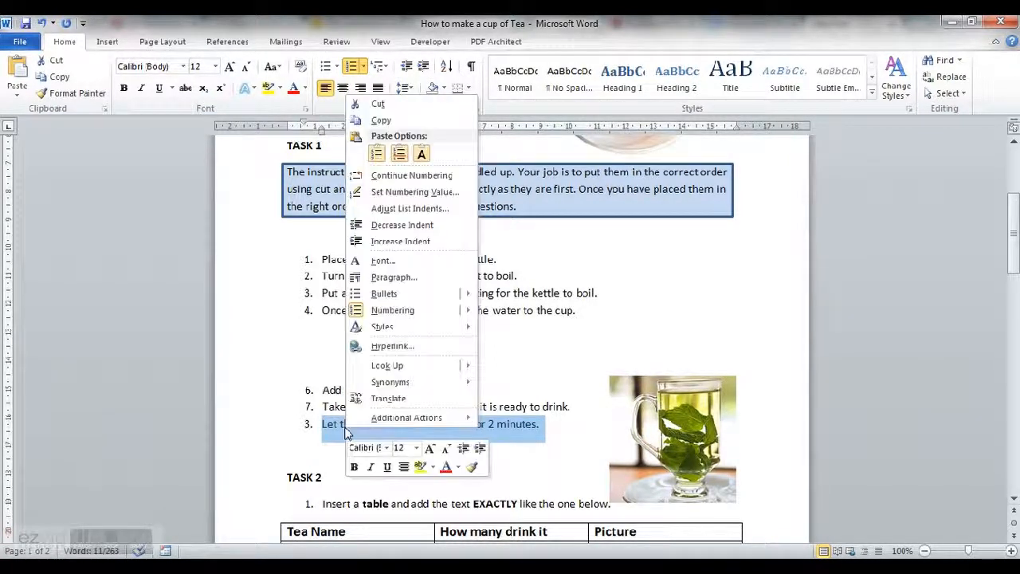
pyautogui.click(380, 106)
pyautogui.click(326, 335)
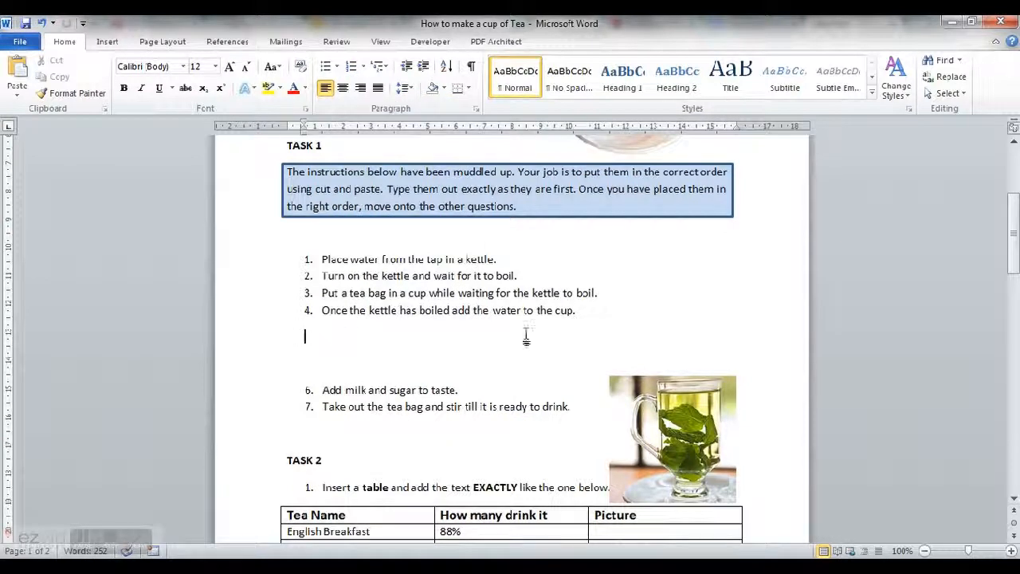
pyautogui.click(598, 310)
pyautogui.press('Return')
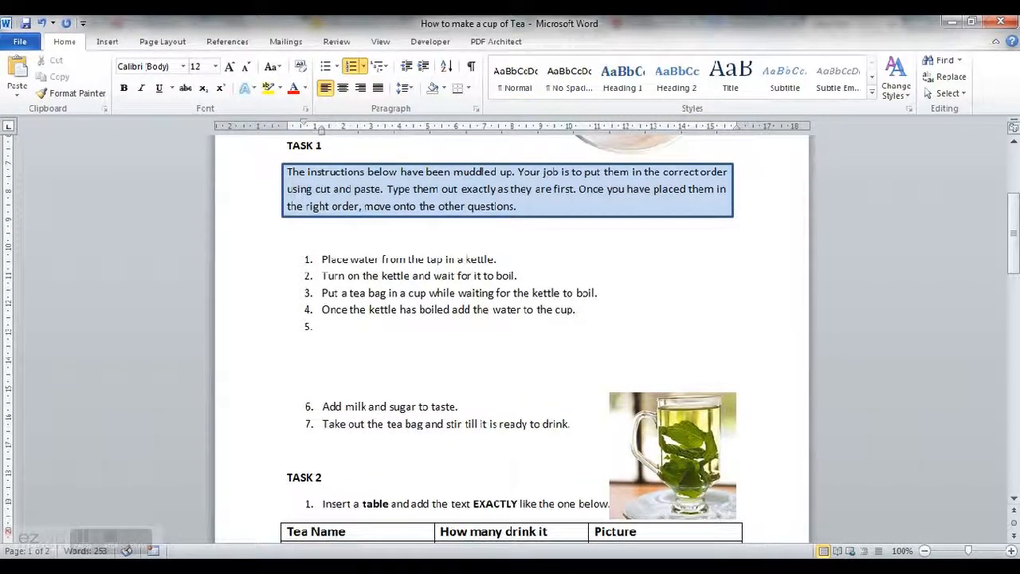
pyautogui.rightClick(353, 329)
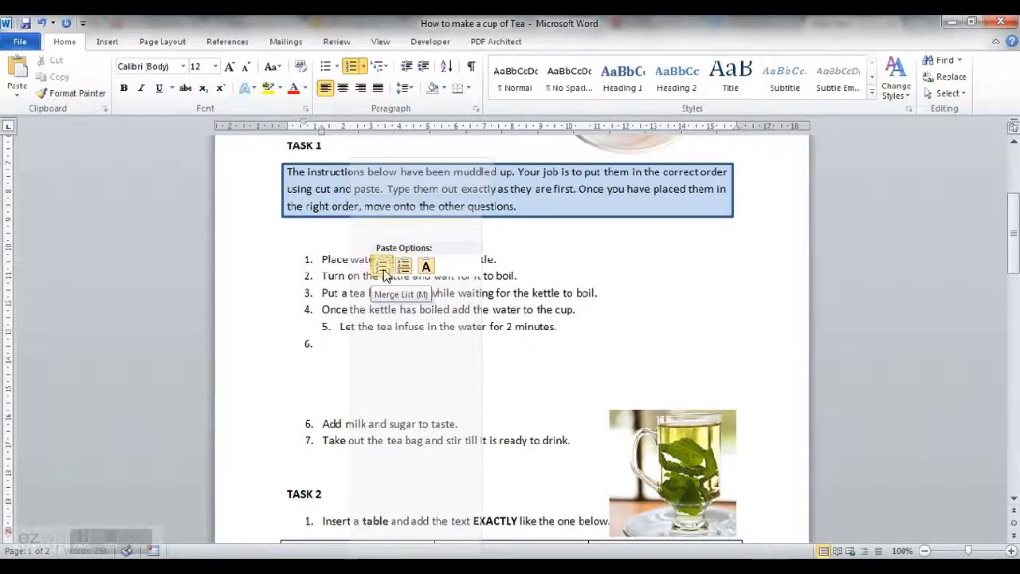
pyautogui.click(382, 270)
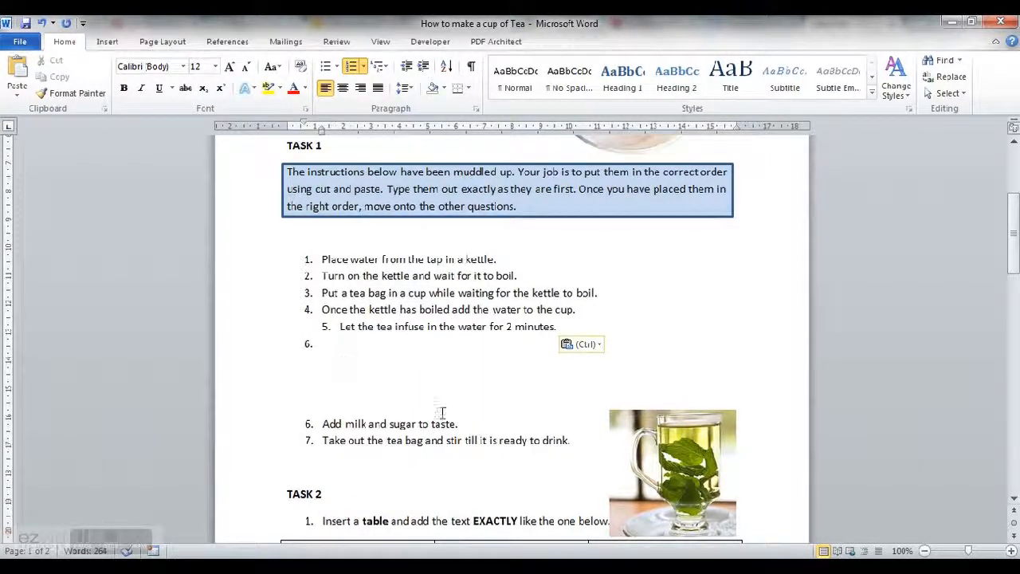
# Cut "Add milk and sugar to taste." and paste it beneath the fifth ordered instruction.
pyautogui.moveTo(460, 423); pyautogui.dragTo(323, 423)
pyautogui.rightClick(327, 424)
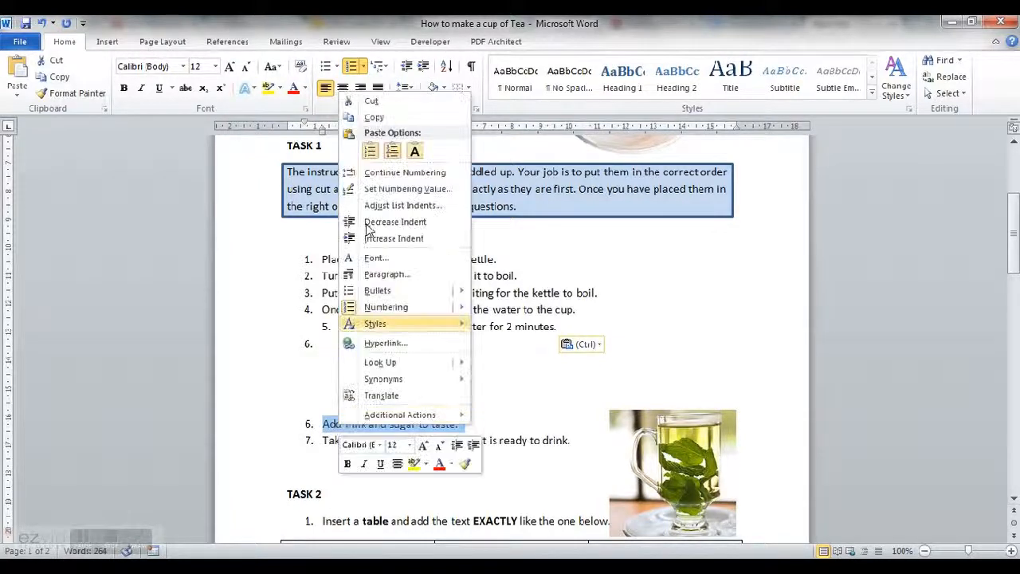
pyautogui.click(371, 102)
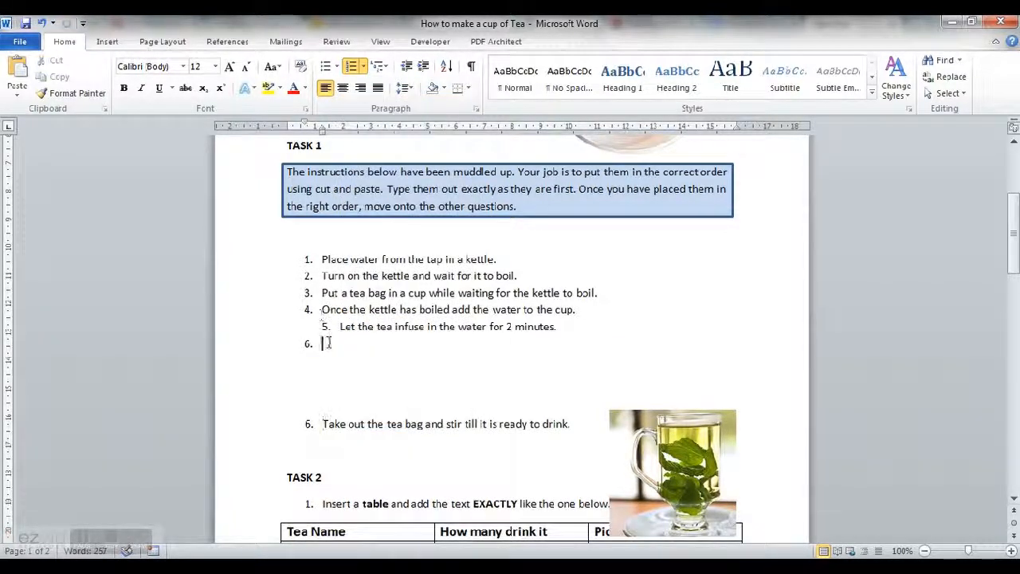
pyautogui.rightClick(327, 342)
pyautogui.click(382, 268)
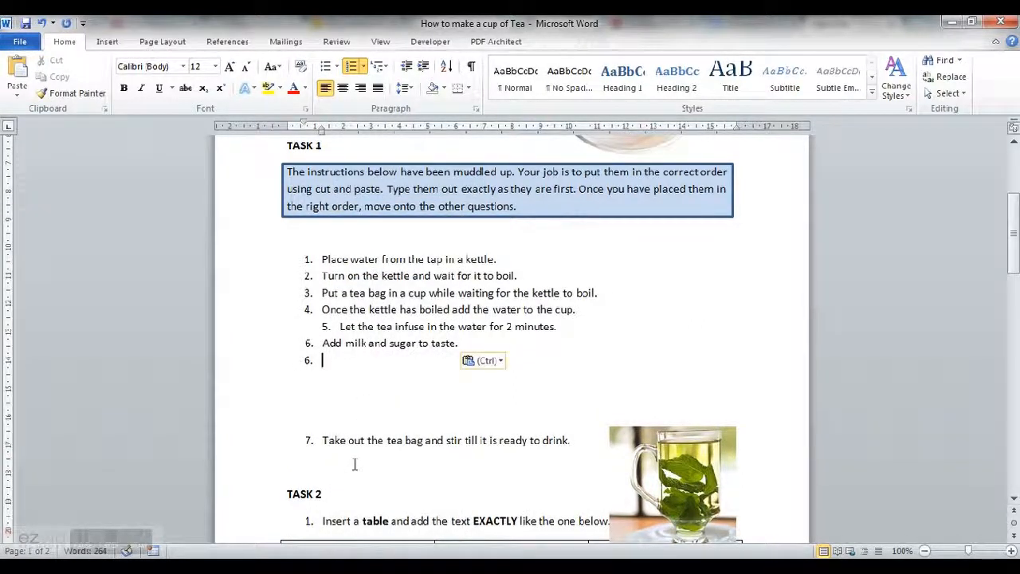
# Cut "Take out the tea bag and stir till it is ready to drink." and paste it as text only beneath the milk and sugar instruction.
pyautogui.moveTo(577, 441); pyautogui.dragTo(330, 448)
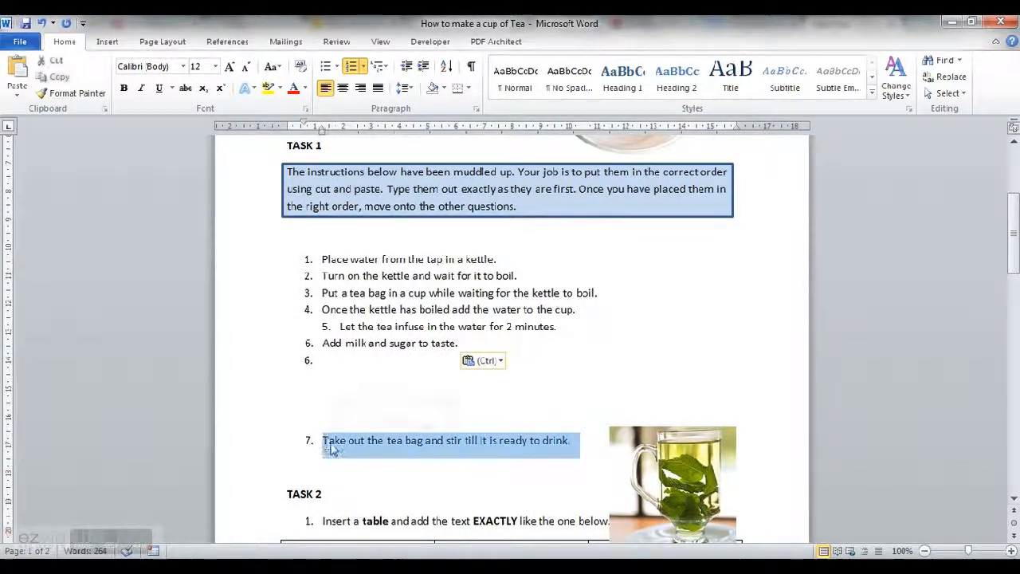
pyautogui.rightClick(330, 448)
pyautogui.click(389, 153)
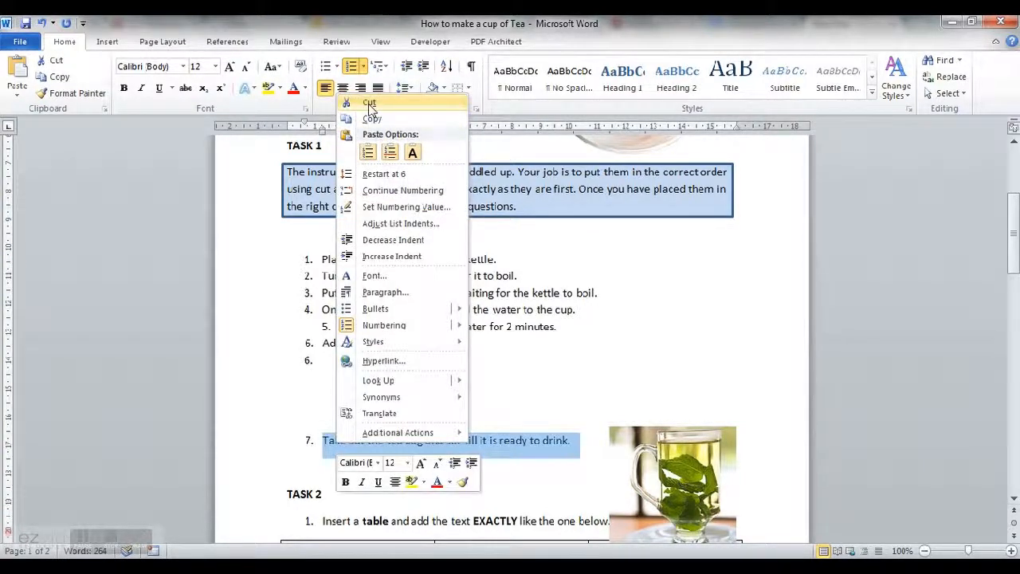
pyautogui.click(358, 100)
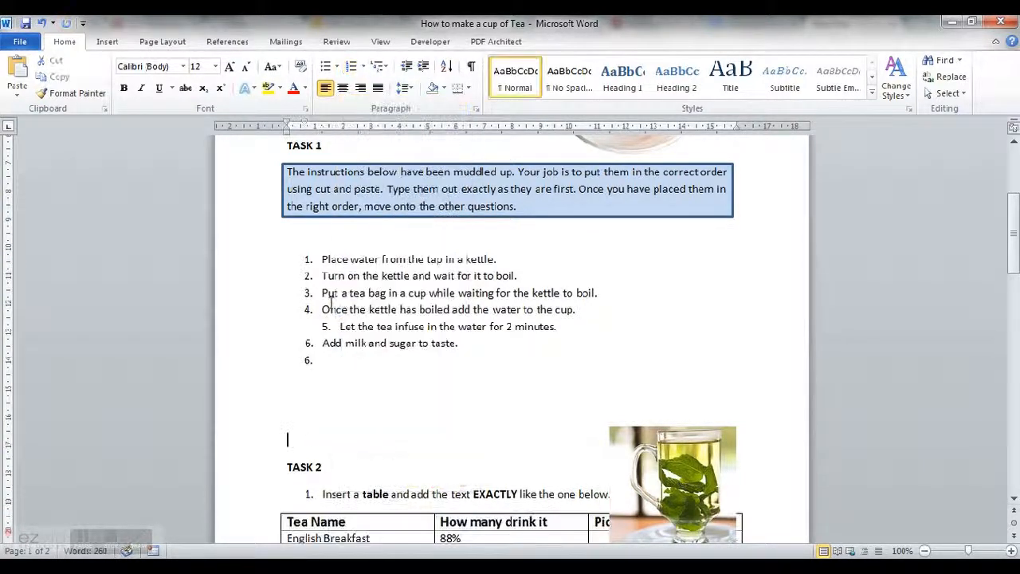
pyautogui.rightClick(326, 359)
pyautogui.click(382, 268)
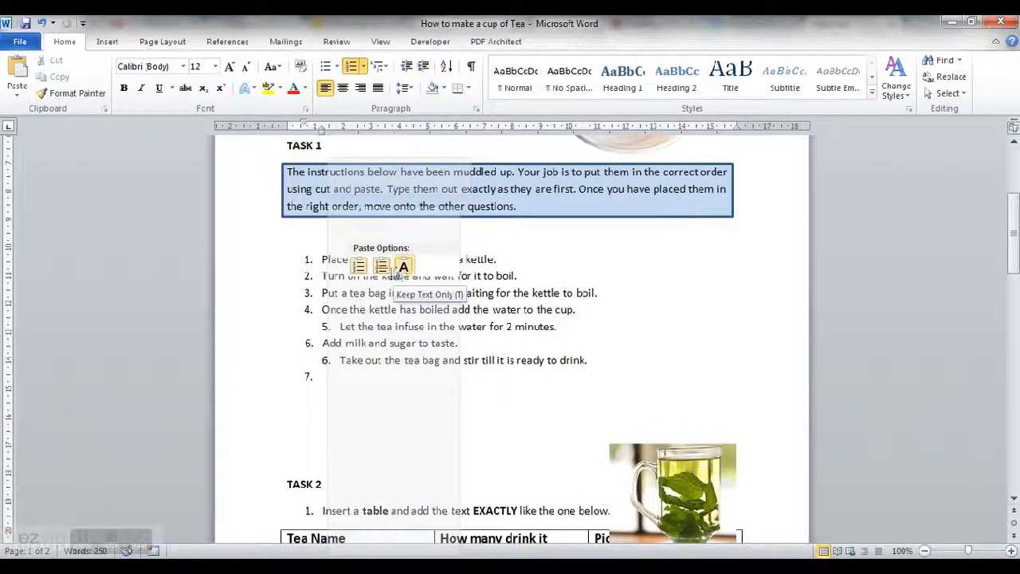
pyautogui.click(403, 268)
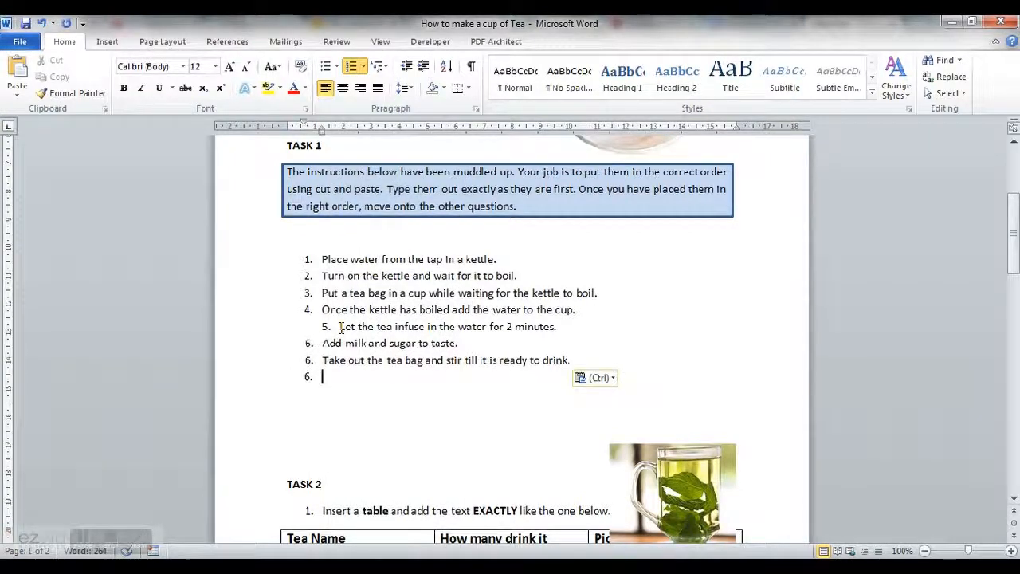
# Remove the extra indent from the "Let the tea infuse" line and renumber the "Take out the tea bag" line as item 7.
pyautogui.click(339, 326)
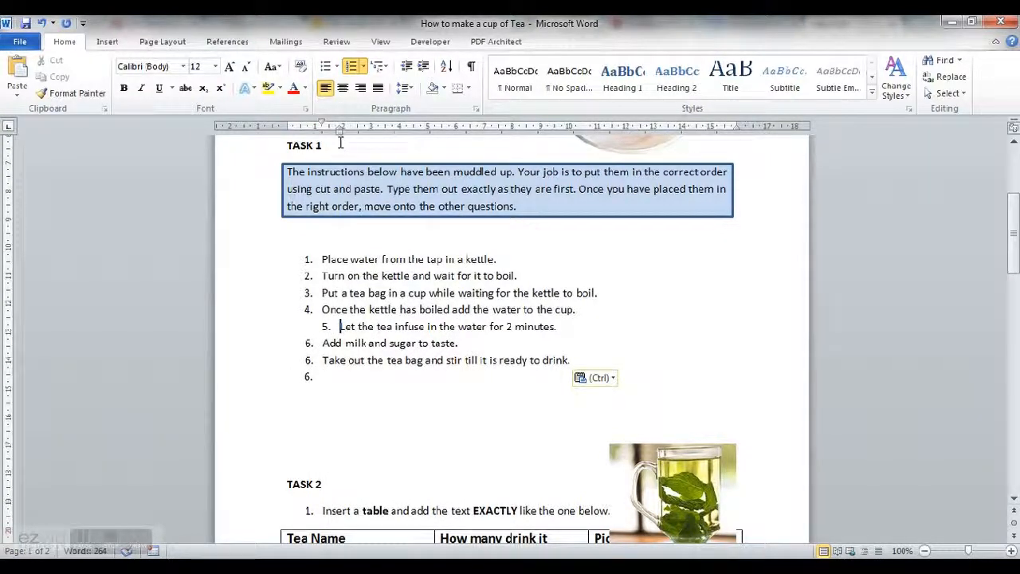
pyautogui.moveTo(338, 130); pyautogui.dragTo(322, 140)
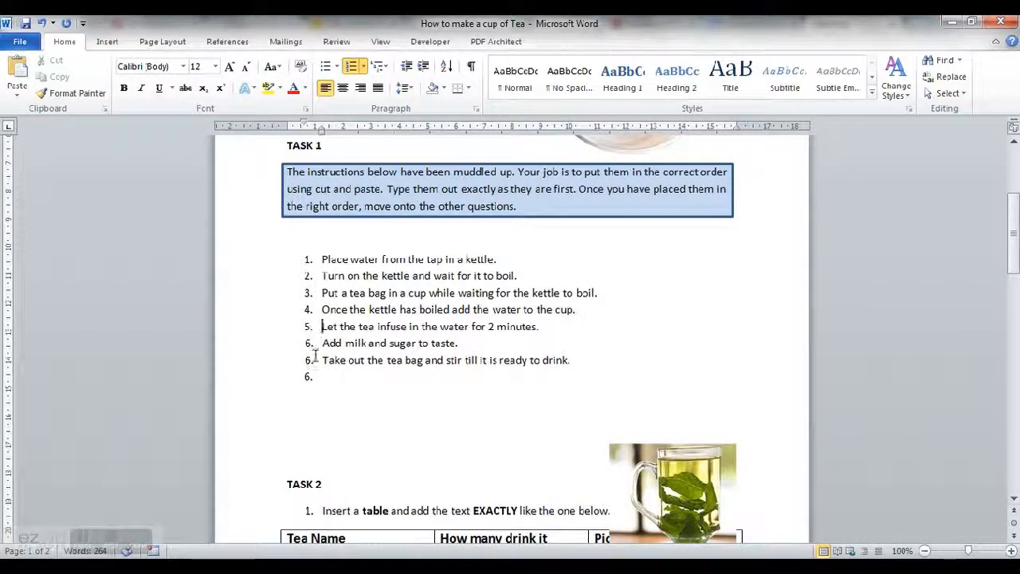
pyautogui.press('BackSpace')
pyautogui.press('BackSpace')
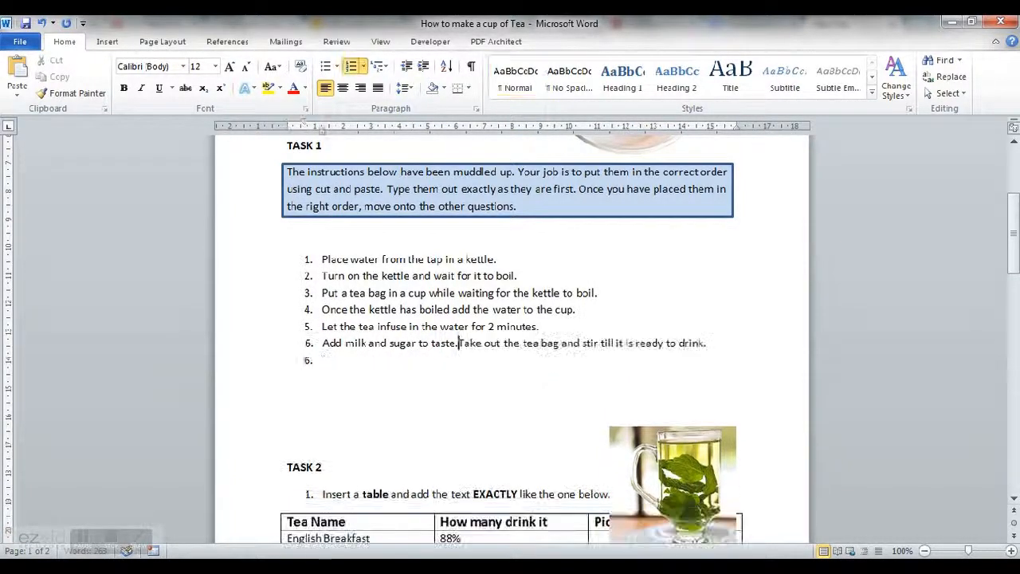
pyautogui.press('Return')
pyautogui.press('BackSpace')
# Delete the blank lines between the seventh instruction and the TASK 2 heading.
pyautogui.click(299, 460)
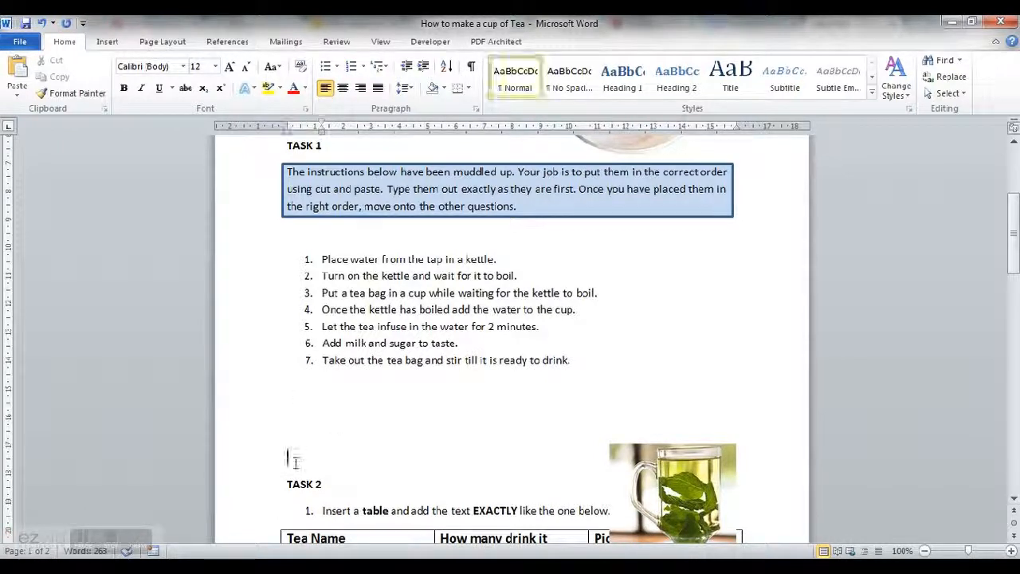
pyautogui.press('BackSpace')
pyautogui.press('BackSpace')
pyautogui.press('BackSpace')
pyautogui.press('BackSpace')
pyautogui.press('BackSpace')
pyautogui.press('BackSpace')
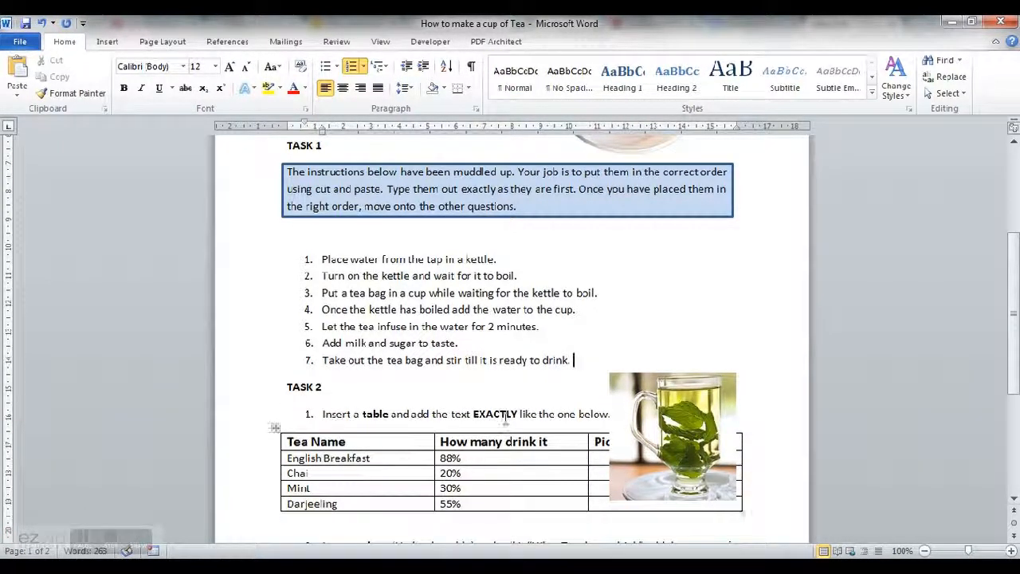
# Move the mint tea picture beside the ordered instructions and add a blank line above the TASK 2 heading.
pyautogui.moveTo(658, 413); pyautogui.dragTo(662, 294)
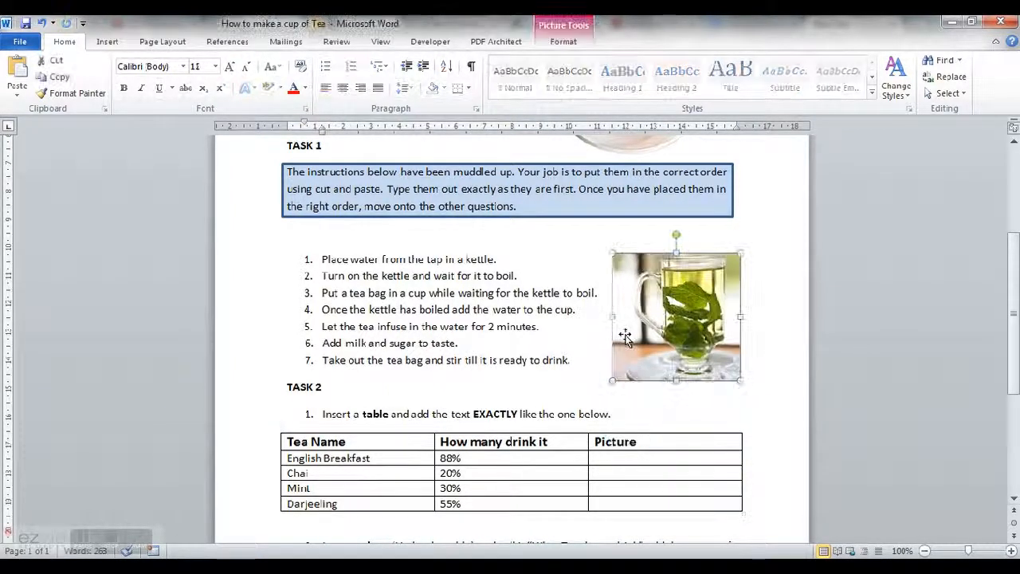
pyautogui.click(286, 386)
pyautogui.press('Return')
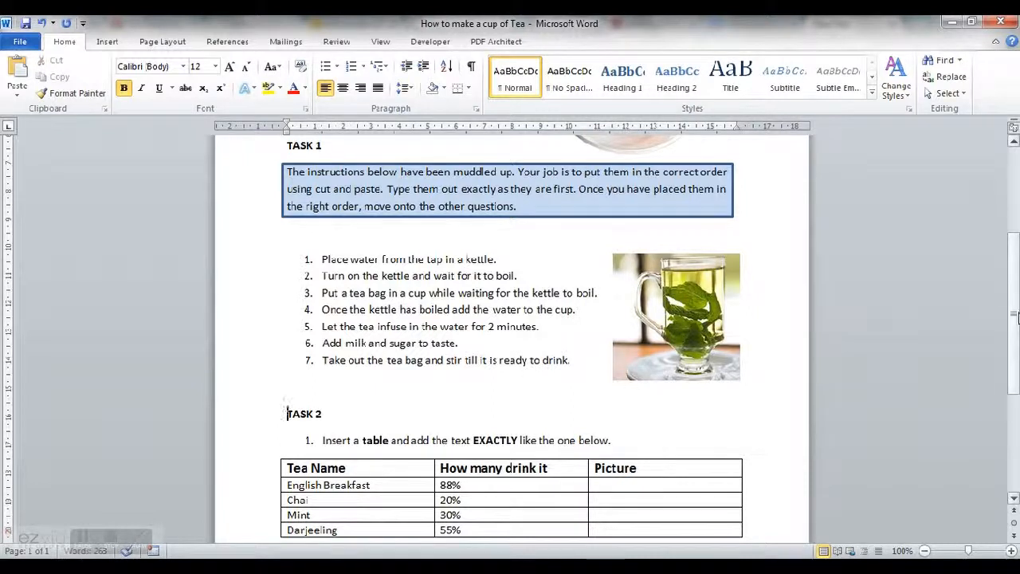
# Insert a table with three columns and five rows on a new line beneath Task 2's example table.
pyautogui.scroll(-5, 532, 360)
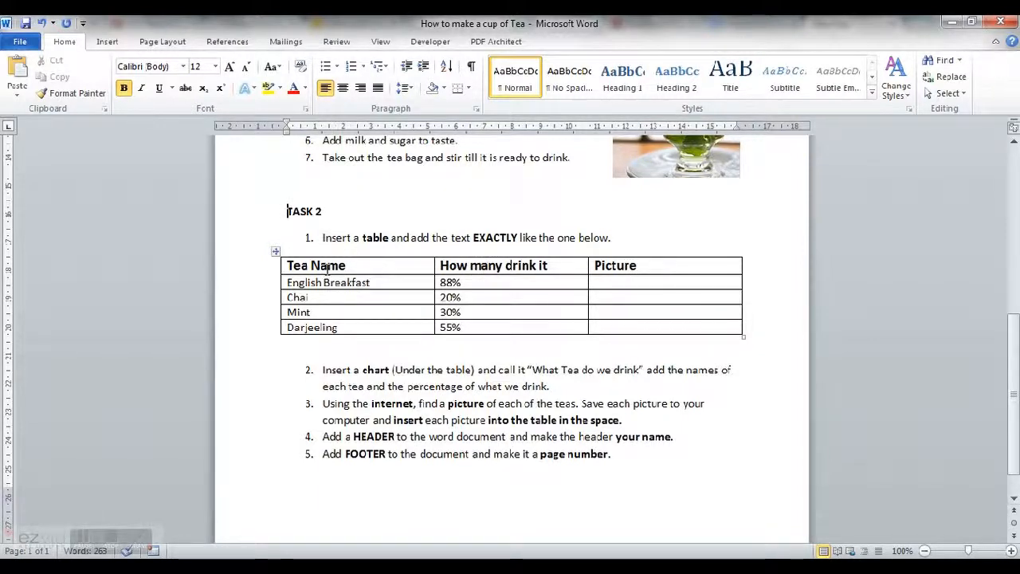
pyautogui.click(303, 348)
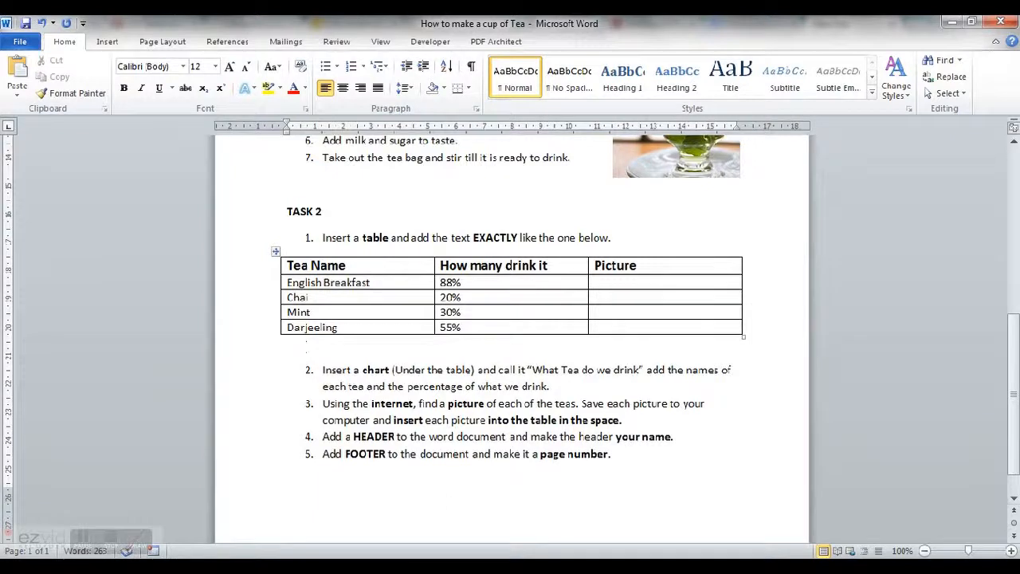
pyautogui.press('Return')
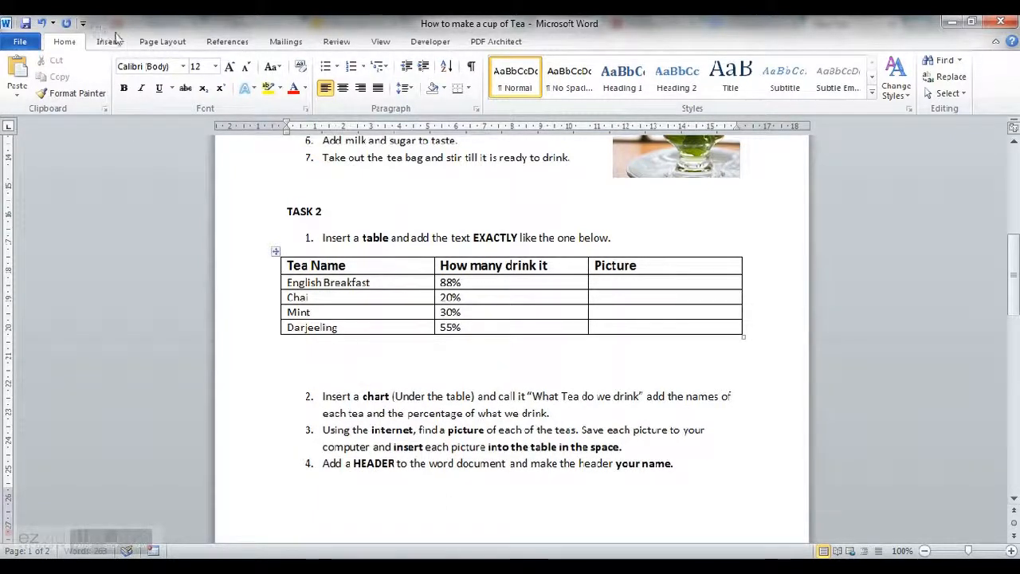
pyautogui.click(107, 44)
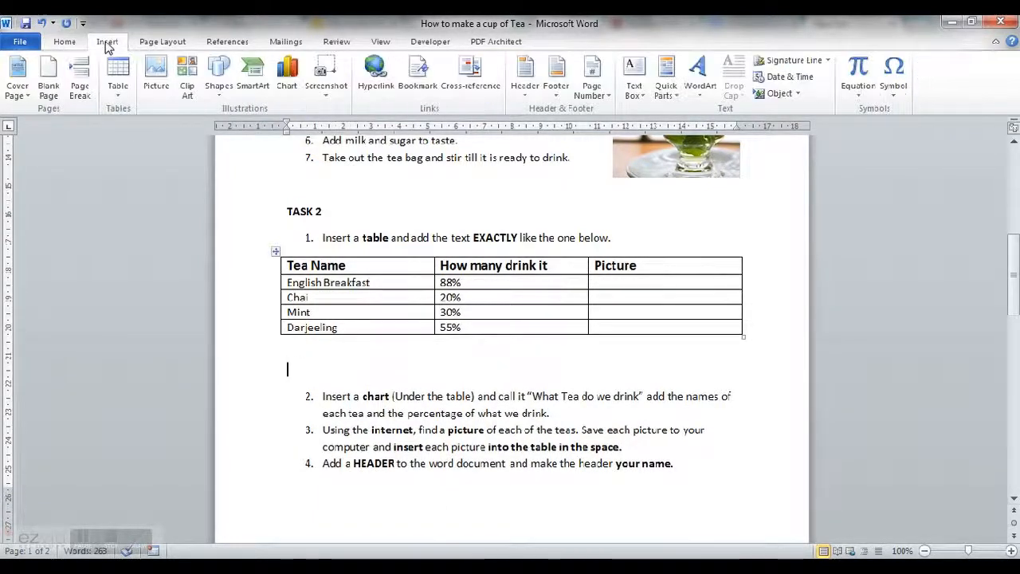
pyautogui.click(120, 86)
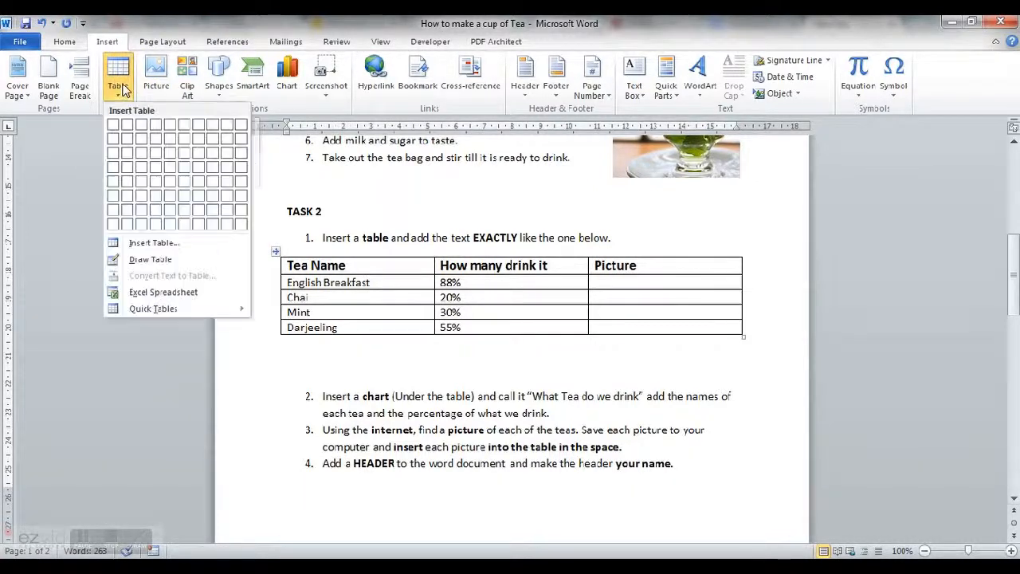
pyautogui.click(142, 183)
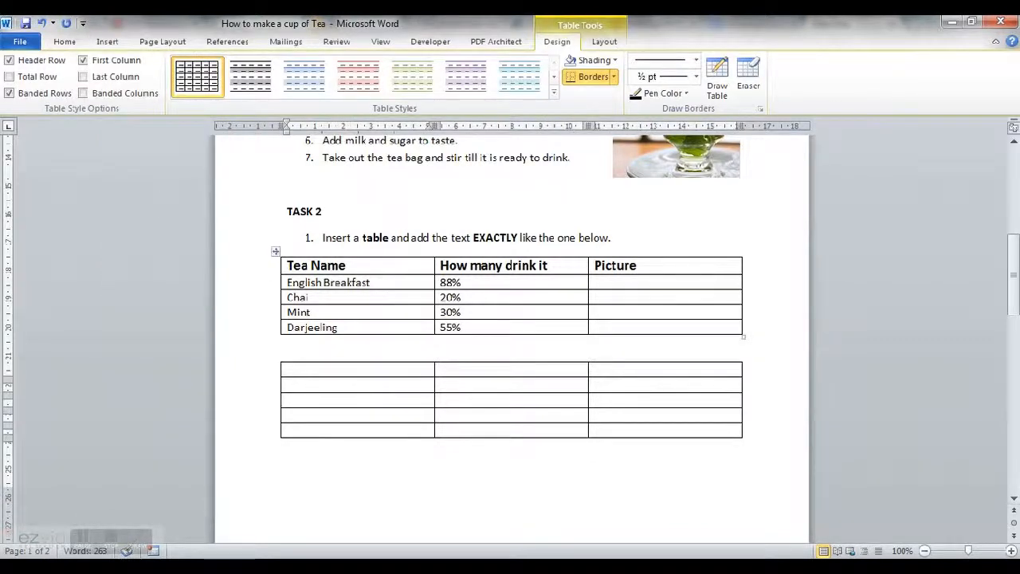
# Fill the new table's header row with "Tea Name", "How many drink it" and "Picture".
pyautogui.write('Tea Name')
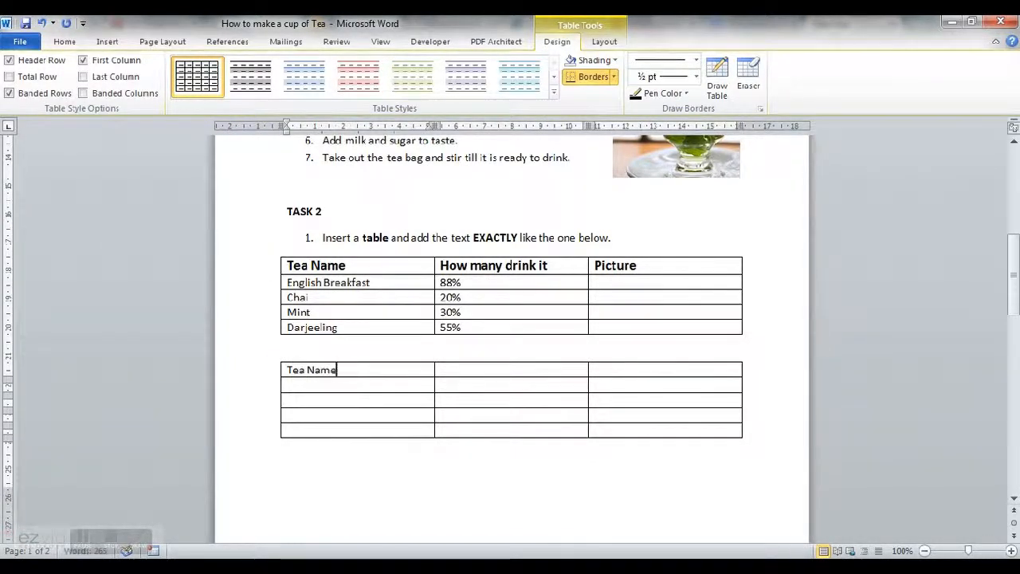
pyautogui.click(465, 372)
pyautogui.write('How many drink it')
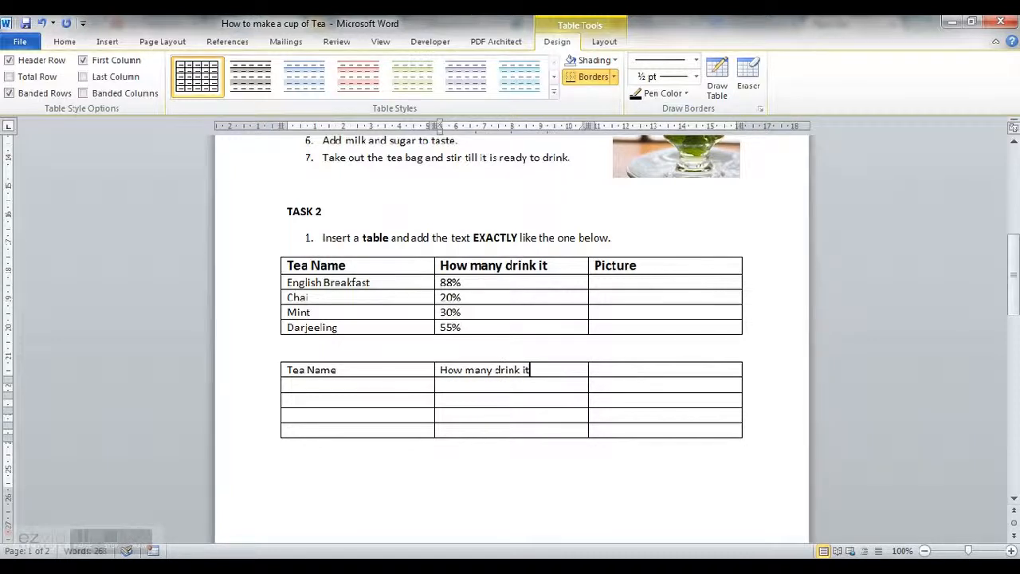
pyautogui.click(616, 365)
pyautogui.write('Picture')
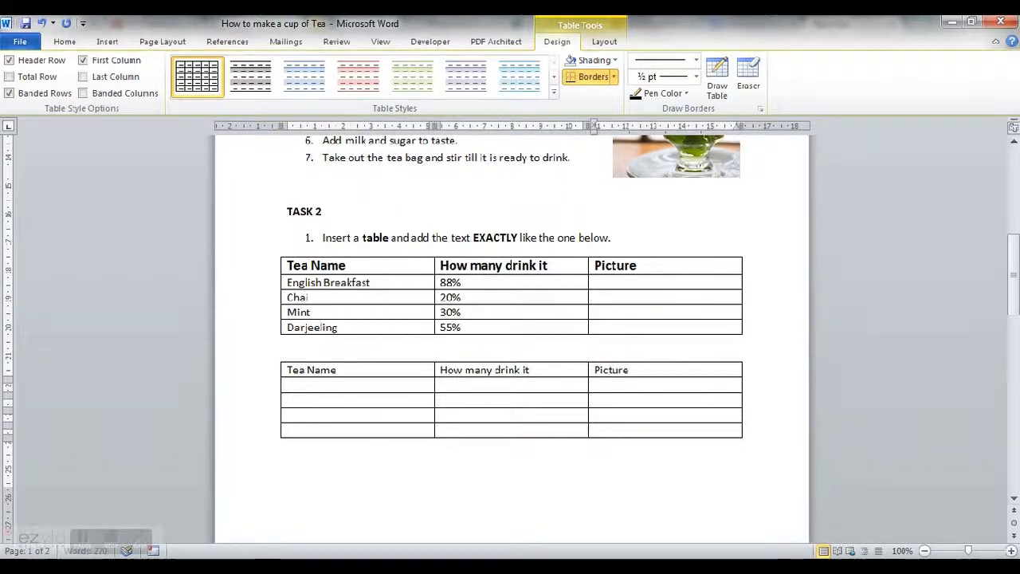
# Copy the four tea names from the example table into the new table's Tea Name column.
pyautogui.click(393, 387)
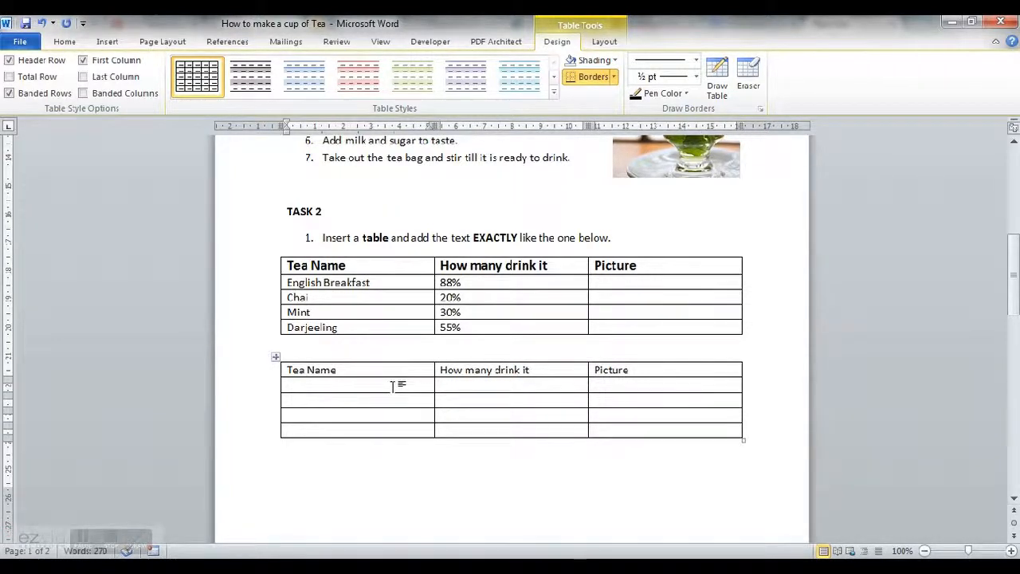
pyautogui.moveTo(336, 328); pyautogui.dragTo(295, 289)
pyautogui.hotkey('ctrl', 'c')
pyautogui.rightClick(295, 291)
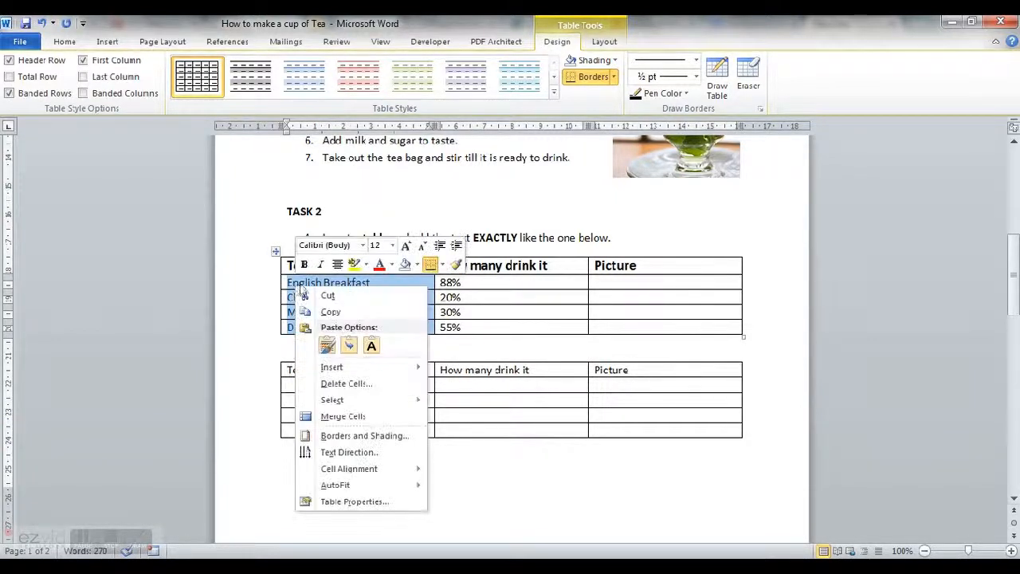
pyautogui.click(331, 312)
pyautogui.click(313, 382)
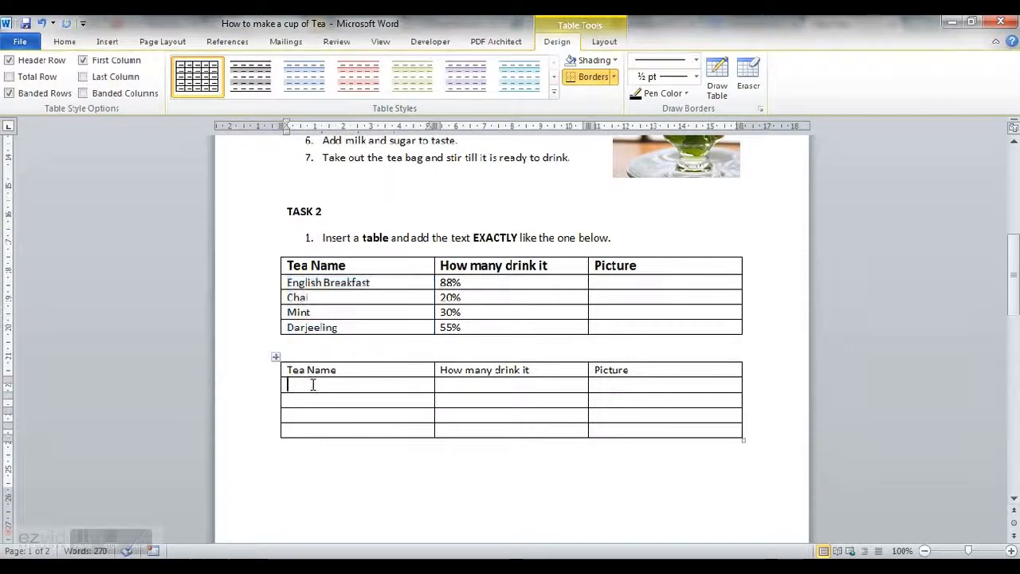
pyautogui.hotkey('ctrl', 'v')
# Copy the four percentages from the example table into the new table's "How many drink it" column.
pyautogui.moveTo(470, 325); pyautogui.dragTo(451, 287)
pyautogui.hotkey('ctrl', 'c')
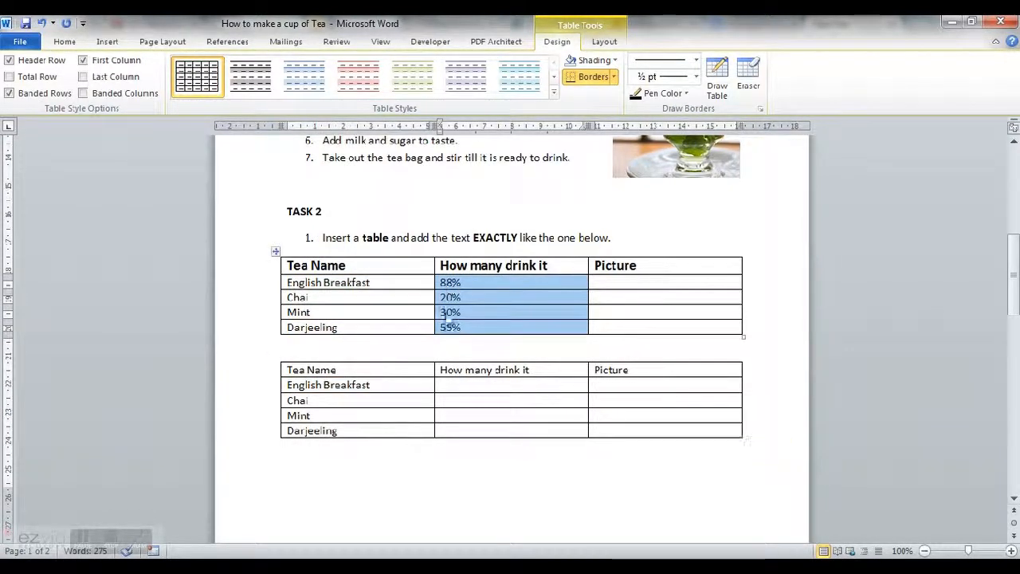
pyautogui.click(456, 386)
pyautogui.hotkey('ctrl', 'v')
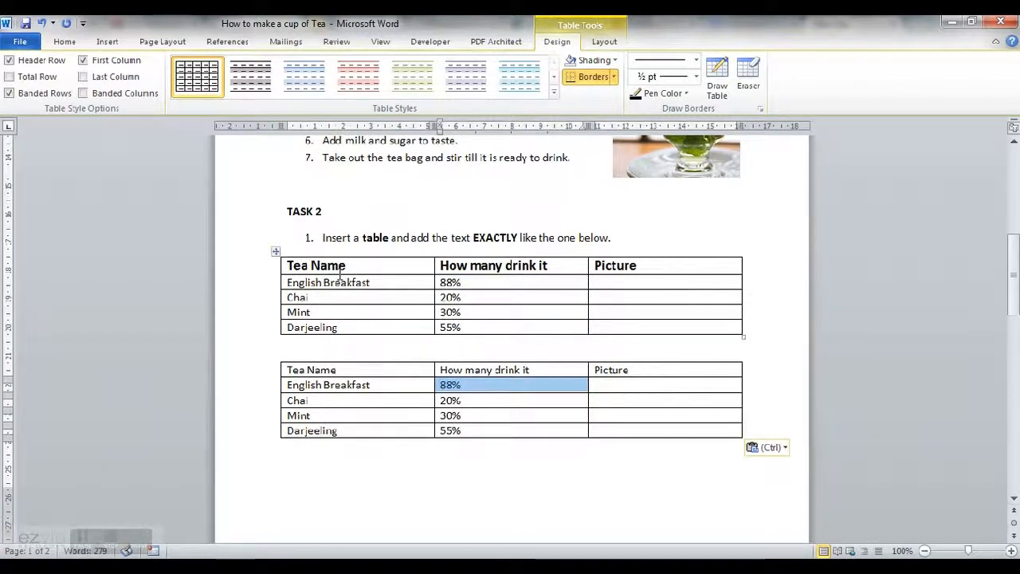
# Format the new table's header row as bold with a font size of 16.
pyautogui.moveTo(642, 266); pyautogui.dragTo(364, 262)
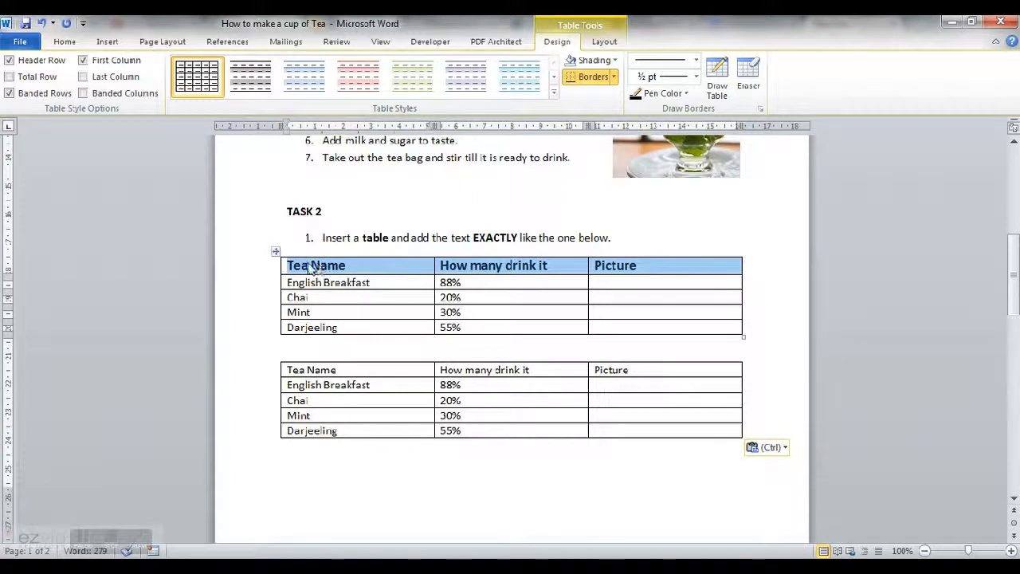
pyautogui.moveTo(668, 373); pyautogui.dragTo(311, 369)
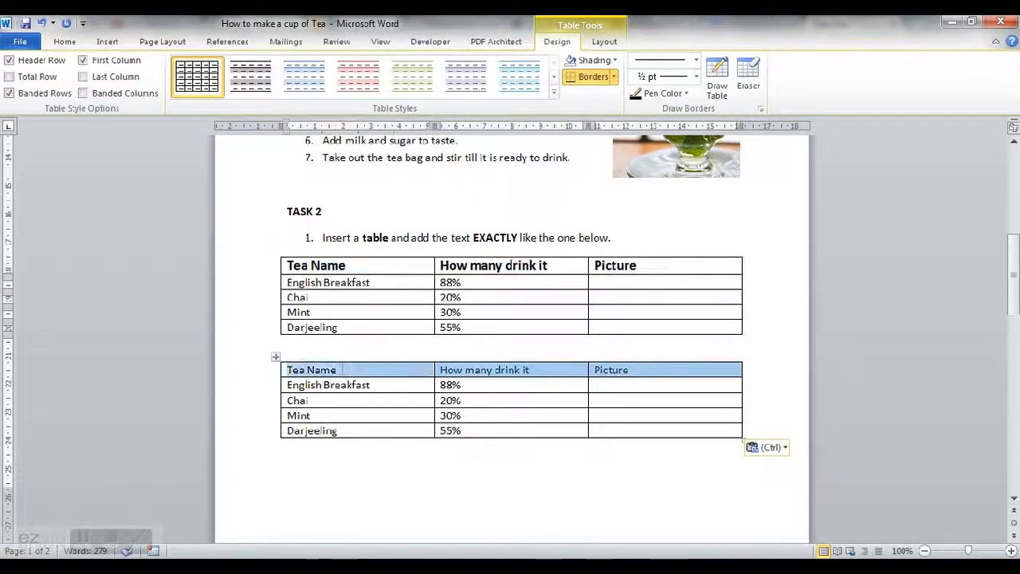
pyautogui.click(65, 41)
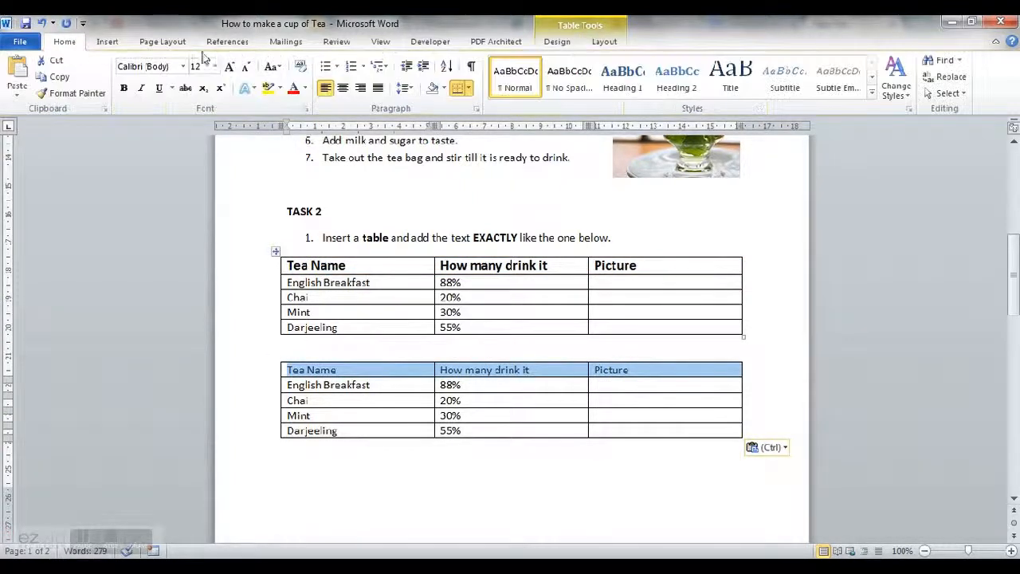
pyautogui.click(216, 66)
pyautogui.click(202, 160)
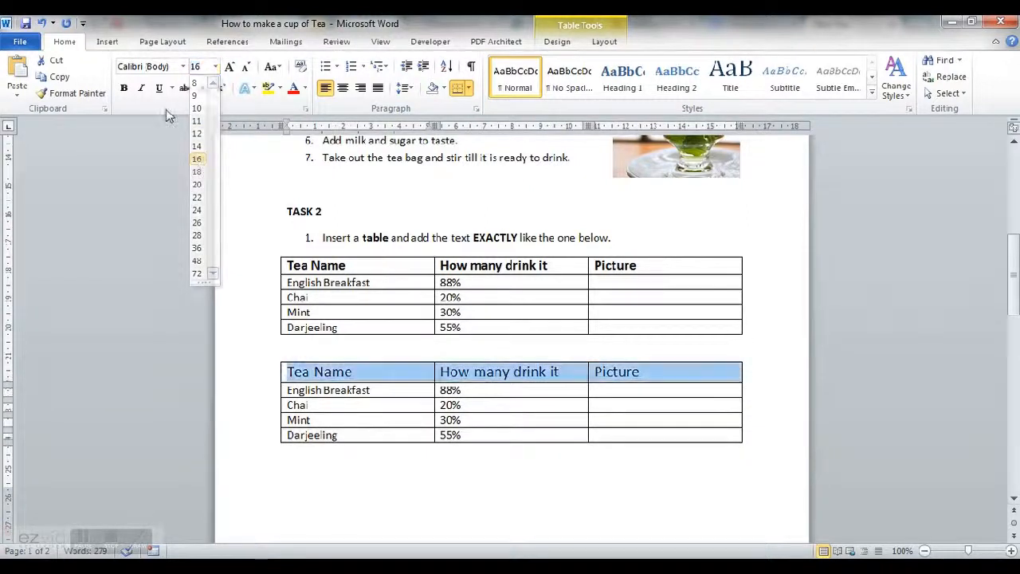
pyautogui.click(124, 88)
pyautogui.click(369, 419)
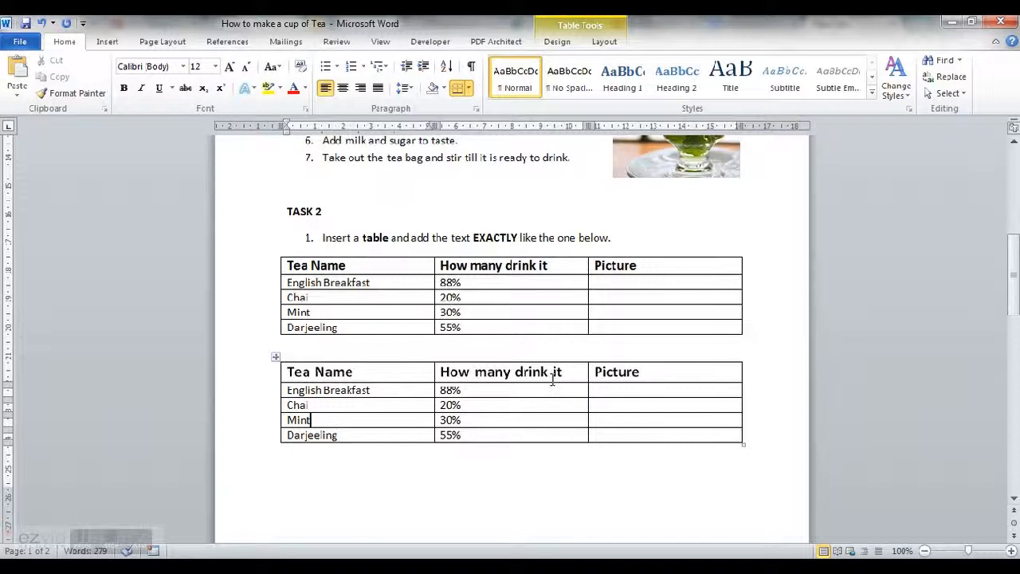
# Insert a 3-D Clustered Column chart beneath the new tea table.
pyautogui.moveTo(1013, 302); pyautogui.dragTo(1009, 354)
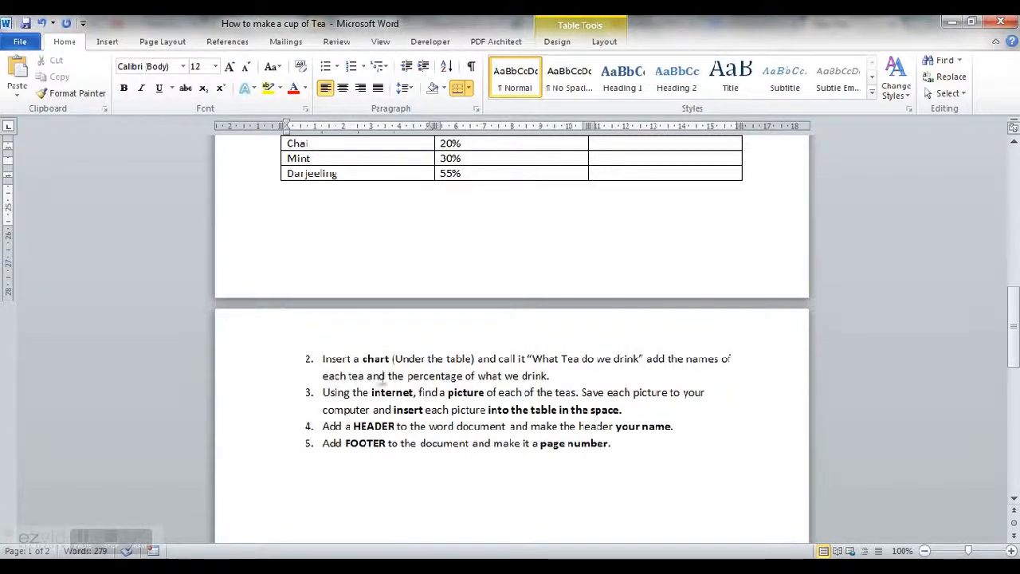
pyautogui.moveTo(1013, 355); pyautogui.dragTo(1013, 324)
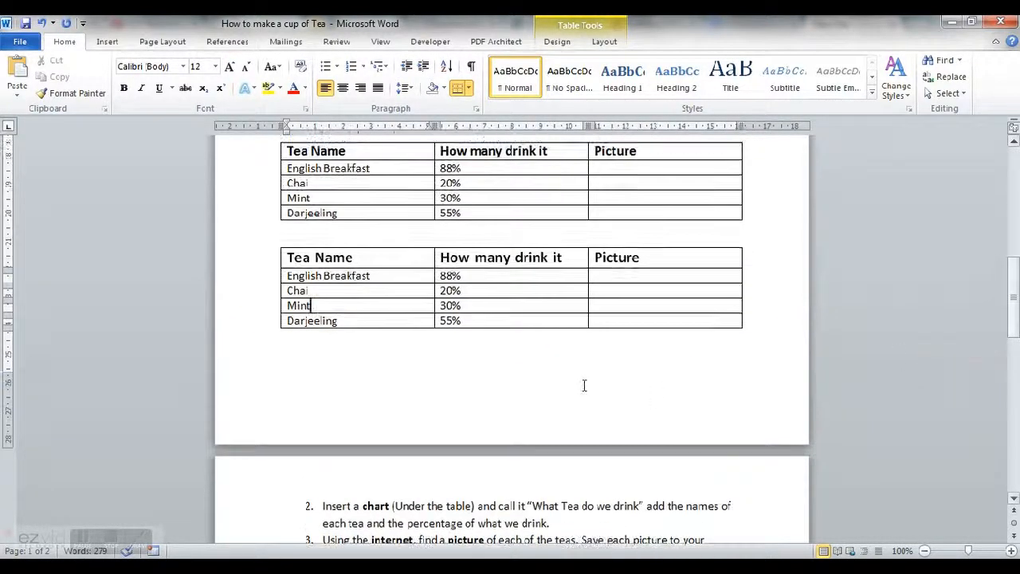
pyautogui.click(587, 381)
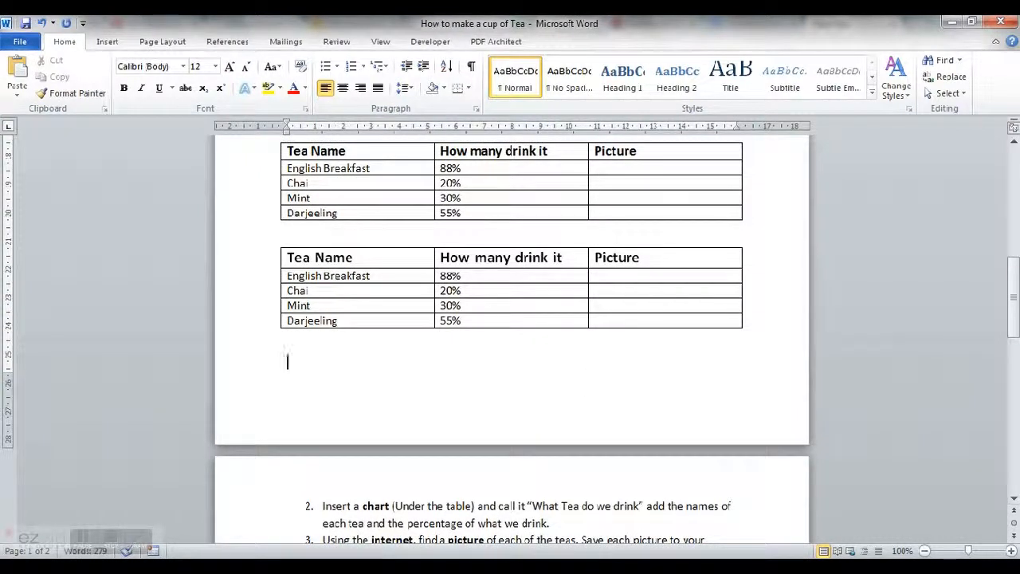
pyautogui.click(106, 41)
pyautogui.click(288, 86)
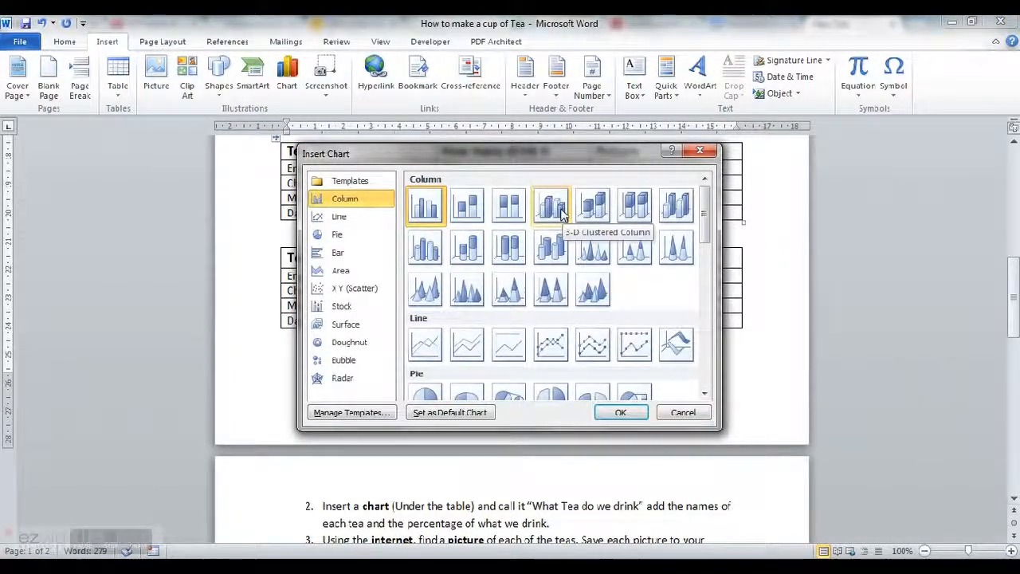
pyautogui.click(560, 209)
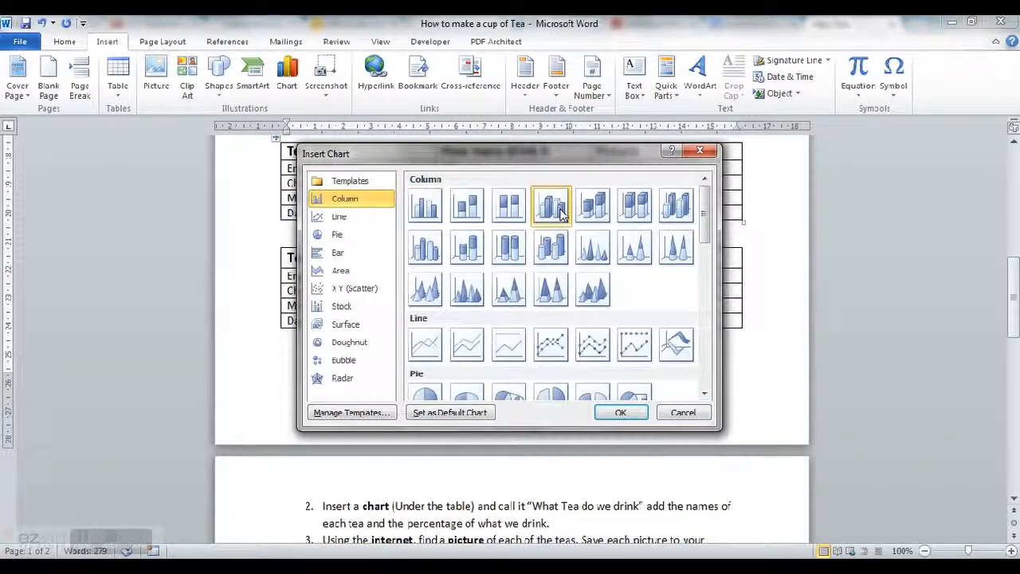
pyautogui.click(616, 411)
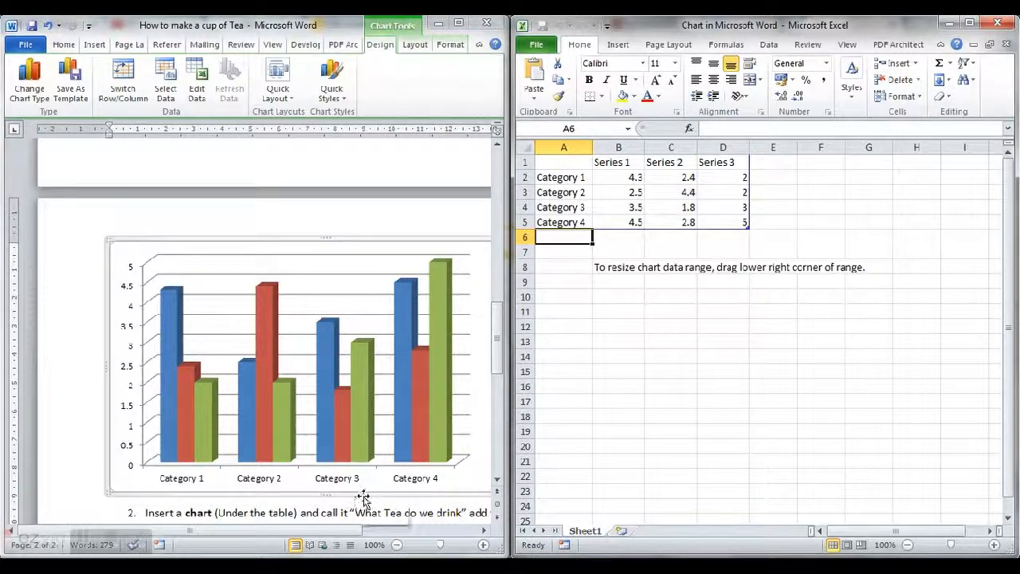
# Shrink the chart's data range so it covers only the category names and the Series 1 column.
pyautogui.moveTo(501, 338)
pyautogui.mouseDown()
pyautogui.moveTo(502, 295)
pyautogui.moveTo(502, 328)
pyautogui.mouseUp()
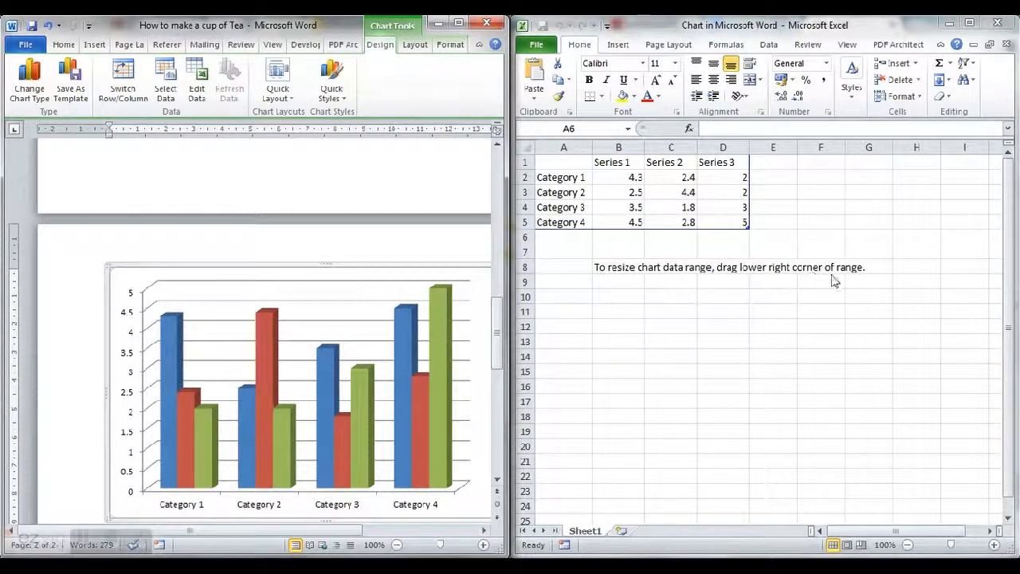
pyautogui.click(747, 226)
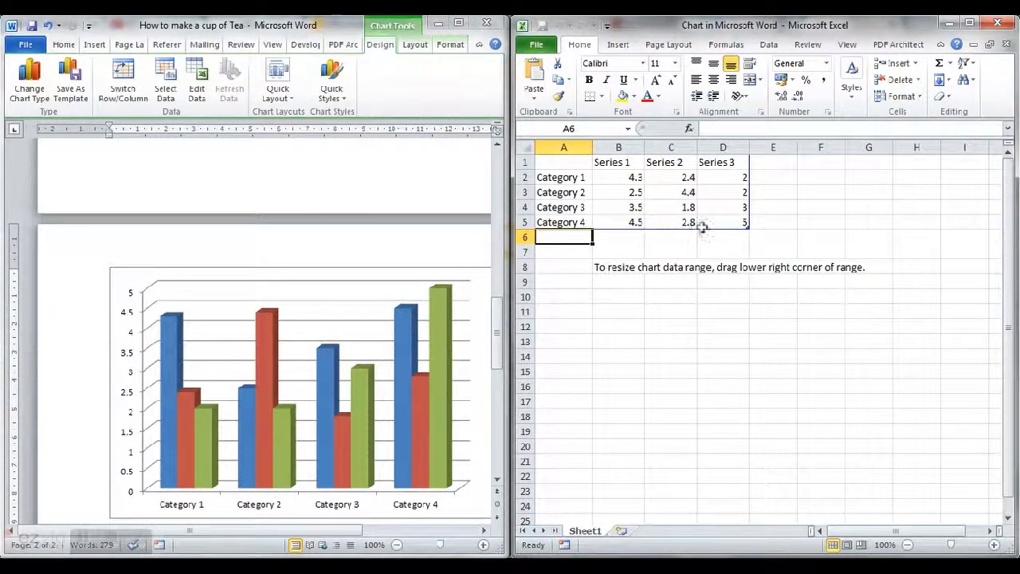
pyautogui.moveTo(725, 226); pyautogui.dragTo(663, 225)
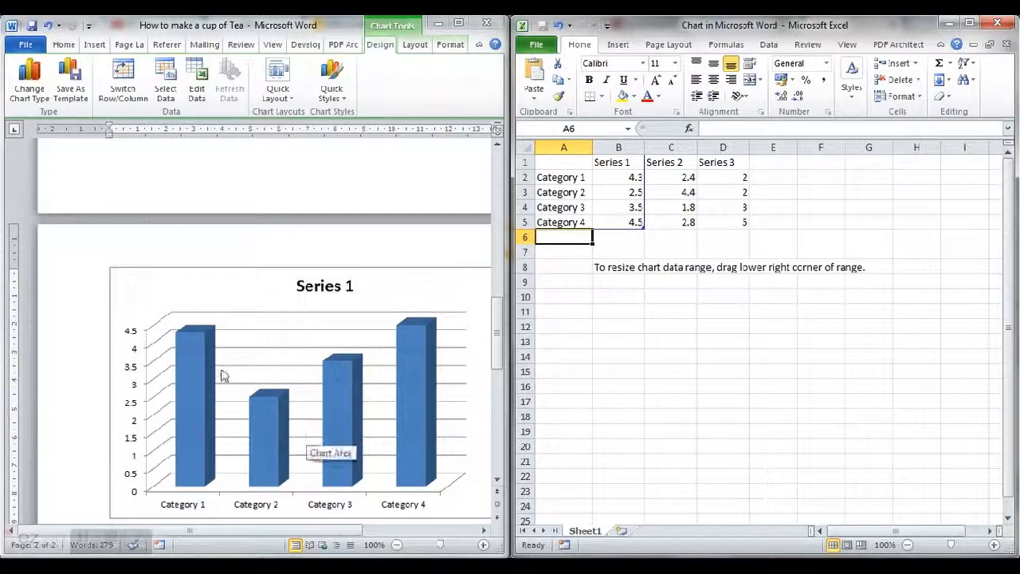
# Replace Category 1 in the chart data with "English Breakfast".
pyautogui.click(574, 179)
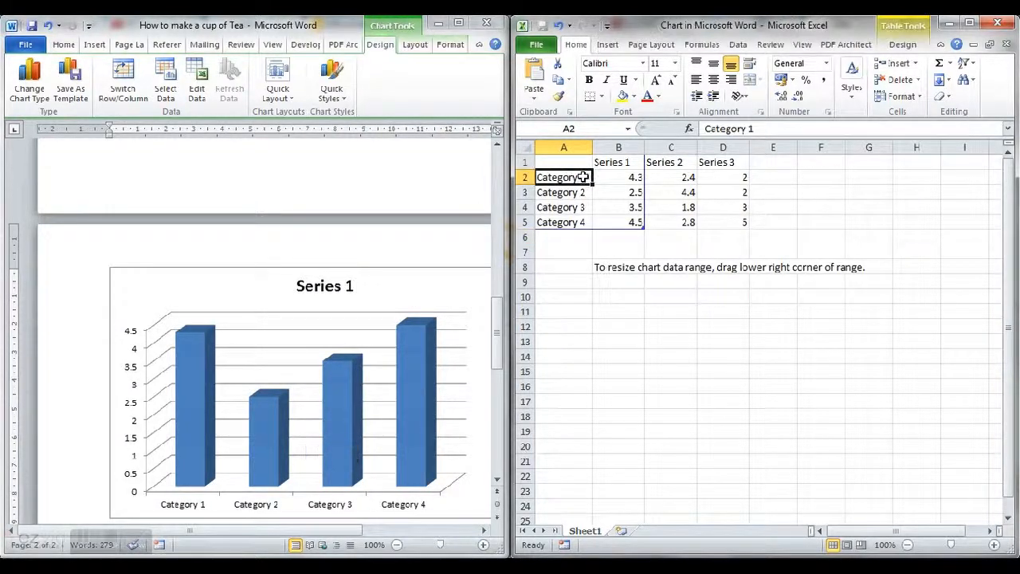
pyautogui.click(760, 130)
pyautogui.moveTo(760, 129); pyautogui.dragTo(677, 130)
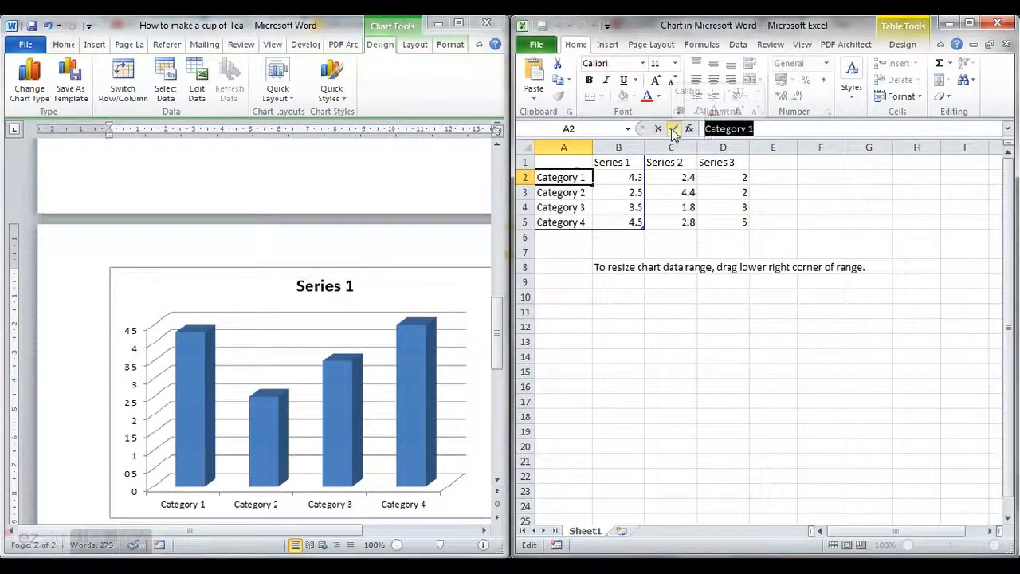
pyautogui.write('Eng')
pyautogui.click(674, 130)
pyautogui.write('eakfast')
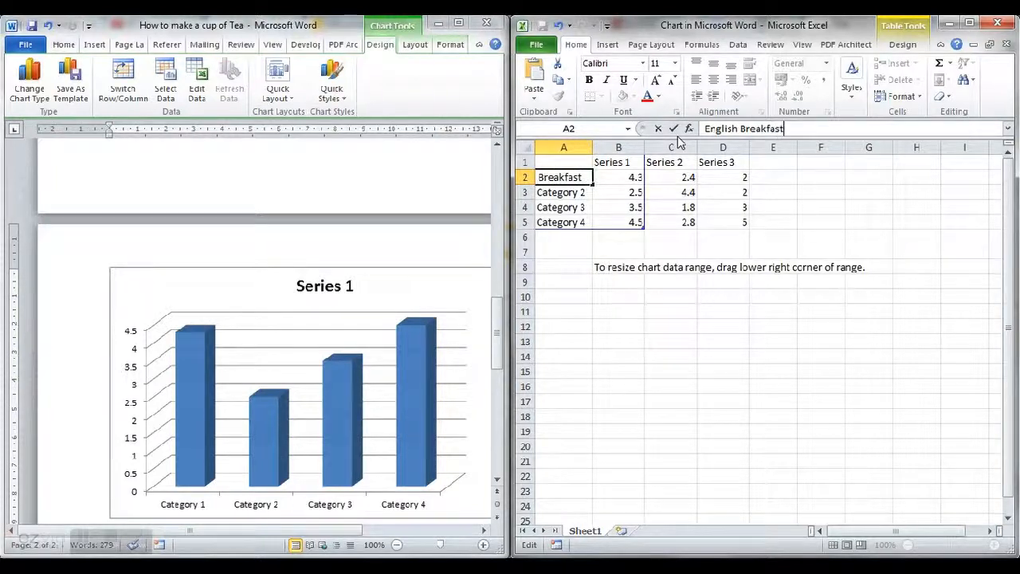
pyautogui.click(568, 193)
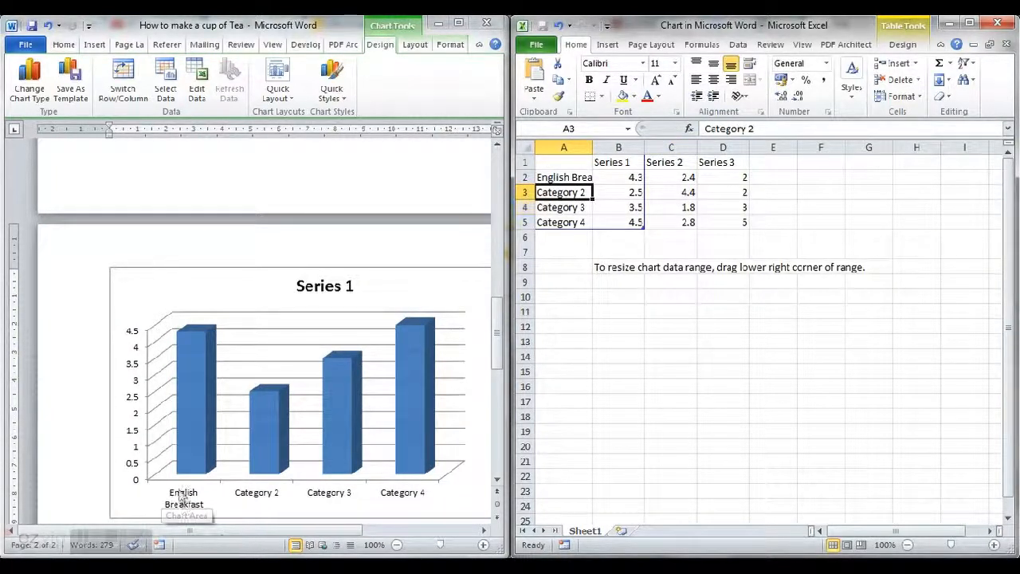
# Replace Category 2, Category 3 and Category 4 in the chart data with "Chai", "Mint" and "Darjeeling", following the tea table.
pyautogui.moveTo(502, 339); pyautogui.dragTo(508, 303)
pyautogui.click(558, 193)
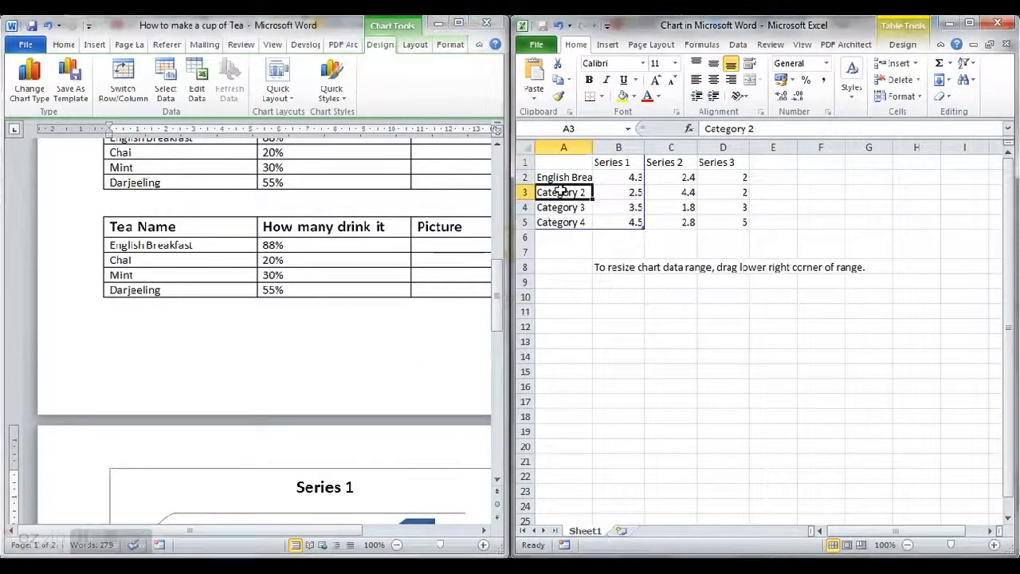
pyautogui.moveTo(753, 128); pyautogui.dragTo(681, 130)
pyautogui.write('Chai')
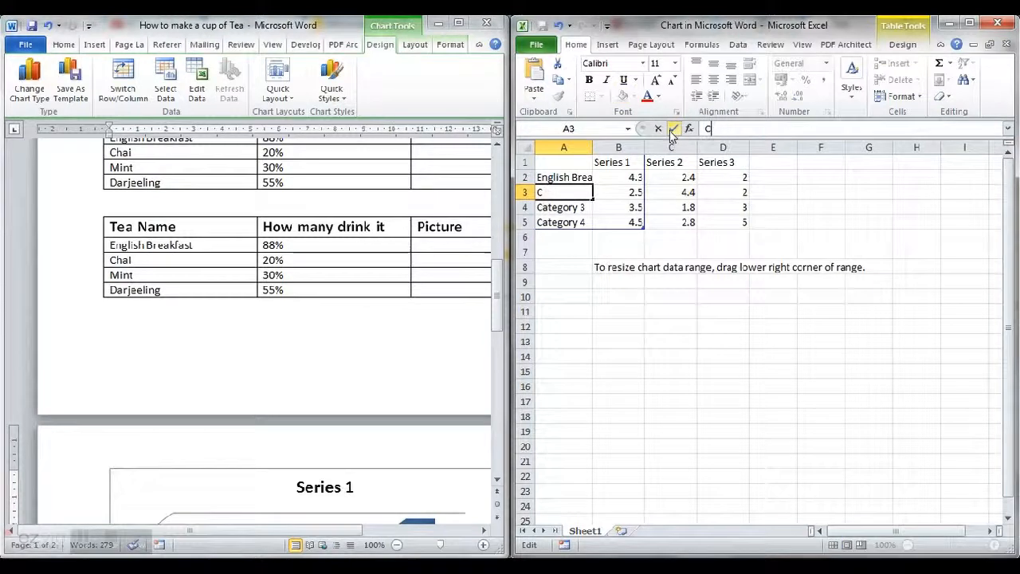
pyautogui.click(672, 129)
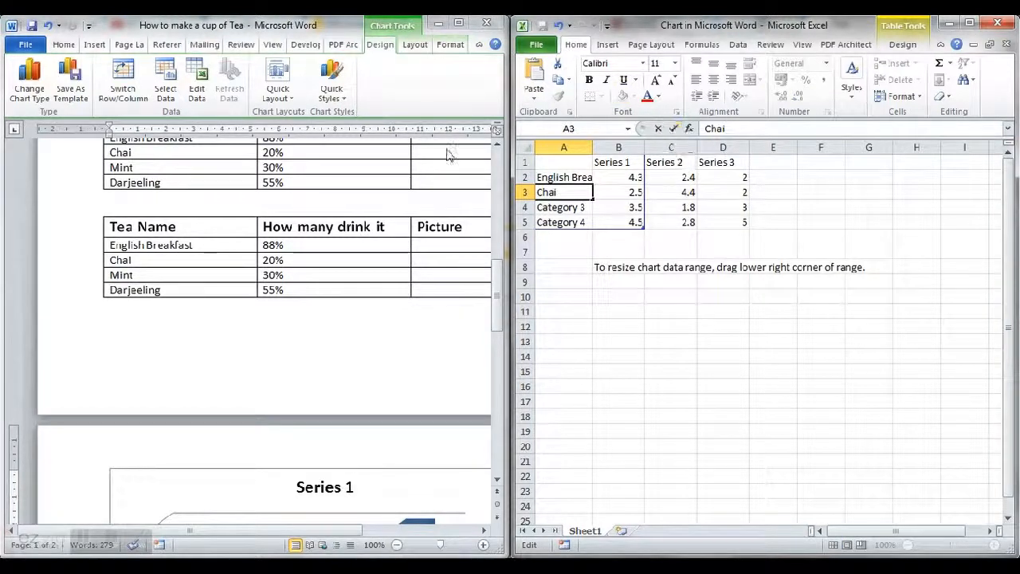
pyautogui.click(562, 208)
pyautogui.moveTo(757, 129); pyautogui.dragTo(703, 129)
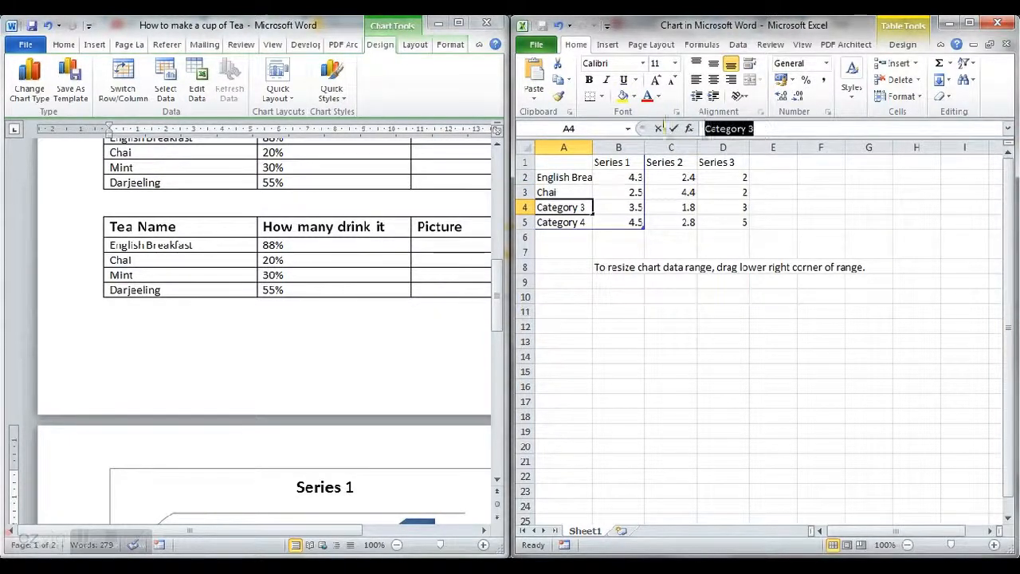
pyautogui.write('Mint')
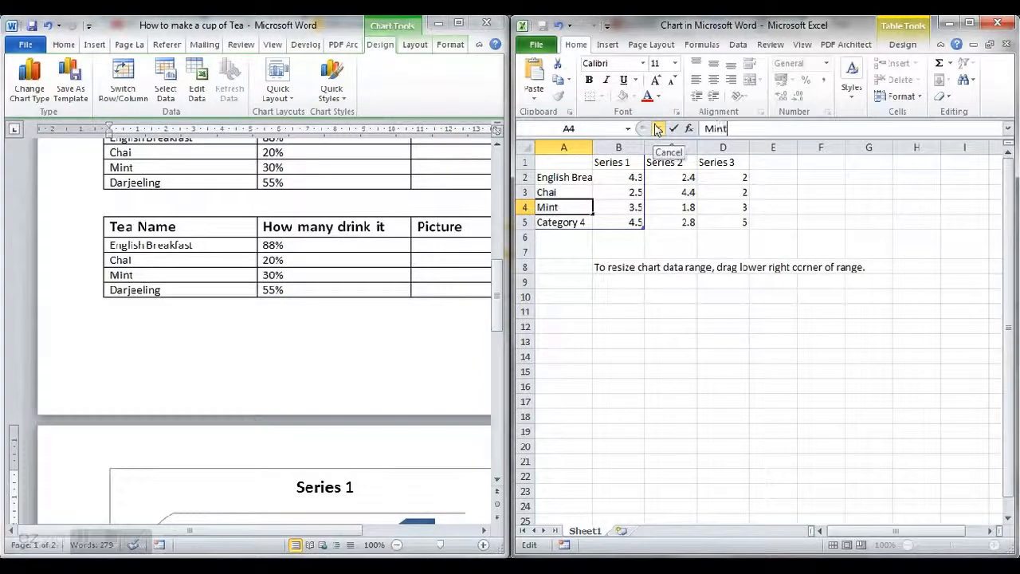
pyautogui.click(562, 222)
pyautogui.moveTo(758, 129); pyautogui.dragTo(691, 130)
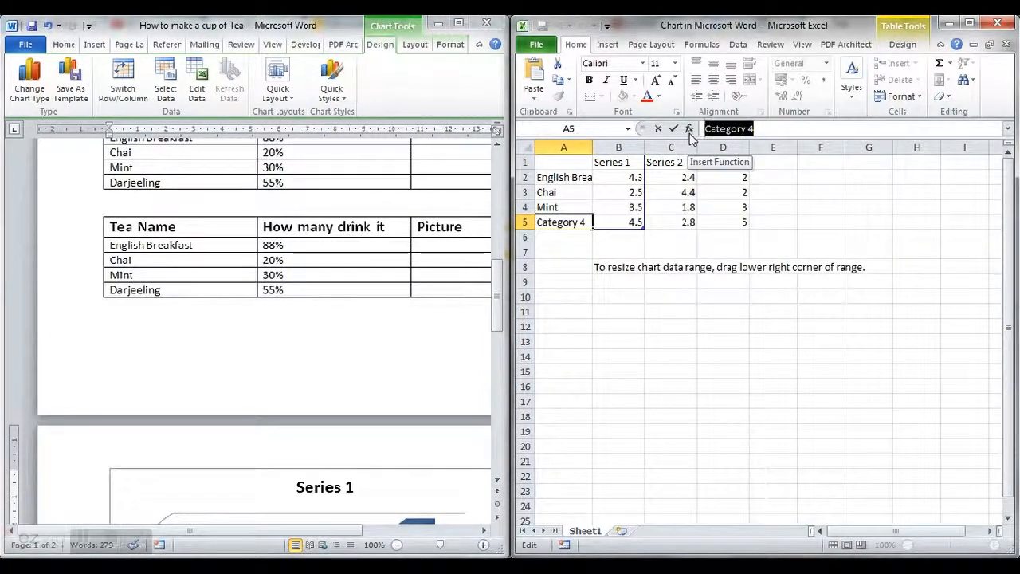
pyautogui.write('Darjeeling')
pyautogui.click(666, 206)
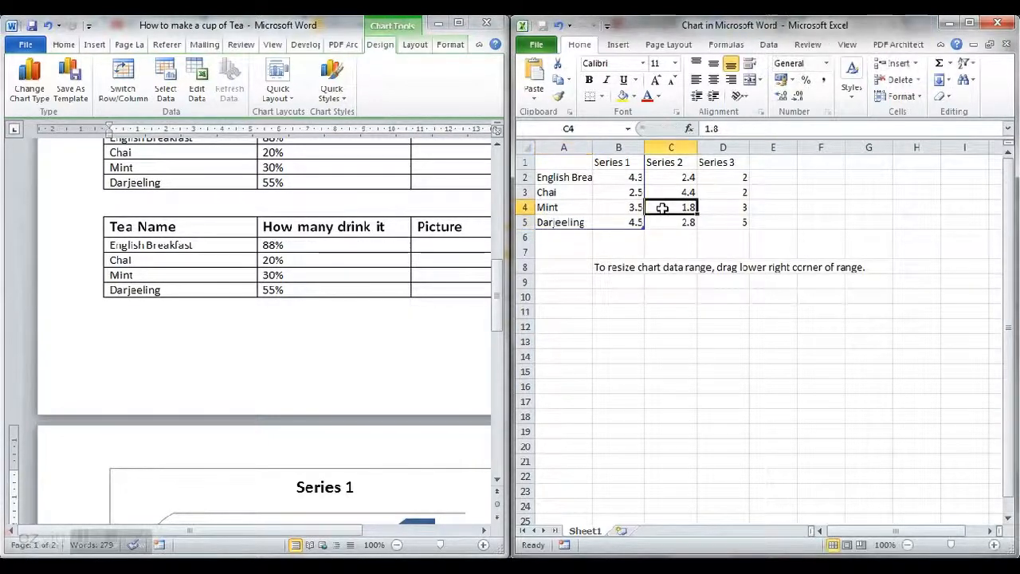
# Rename the Series 1 heading in the chart data to "How many drink it".
pyautogui.click(627, 180)
pyautogui.click(620, 163)
pyautogui.moveTo(771, 127); pyautogui.dragTo(703, 129)
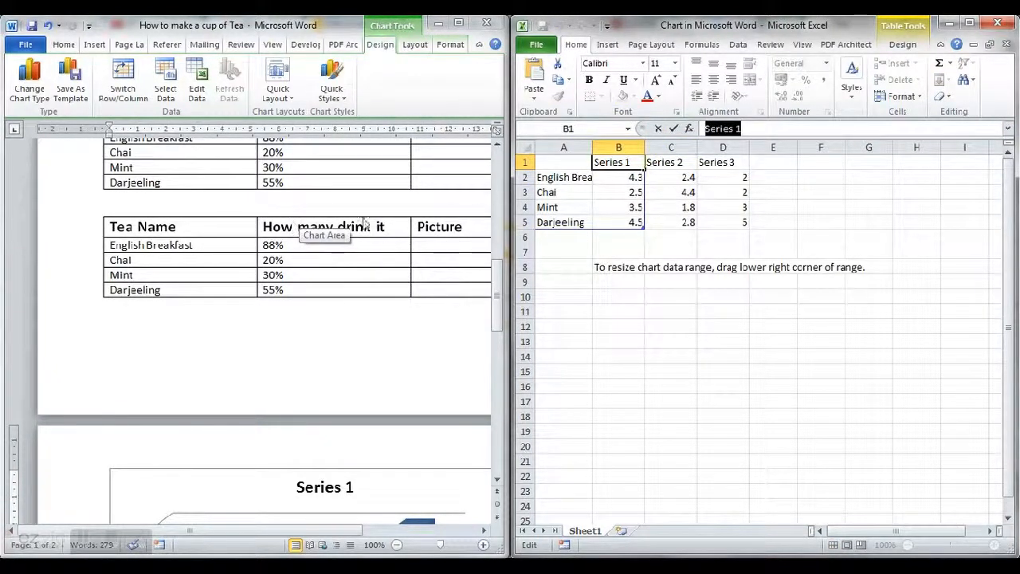
pyautogui.write('How many drink it')
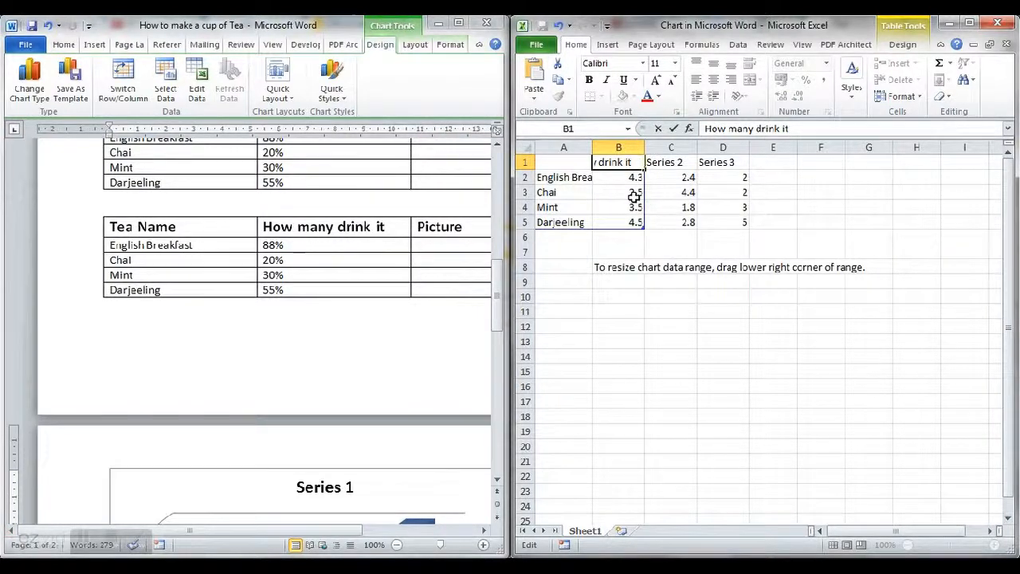
pyautogui.click(634, 195)
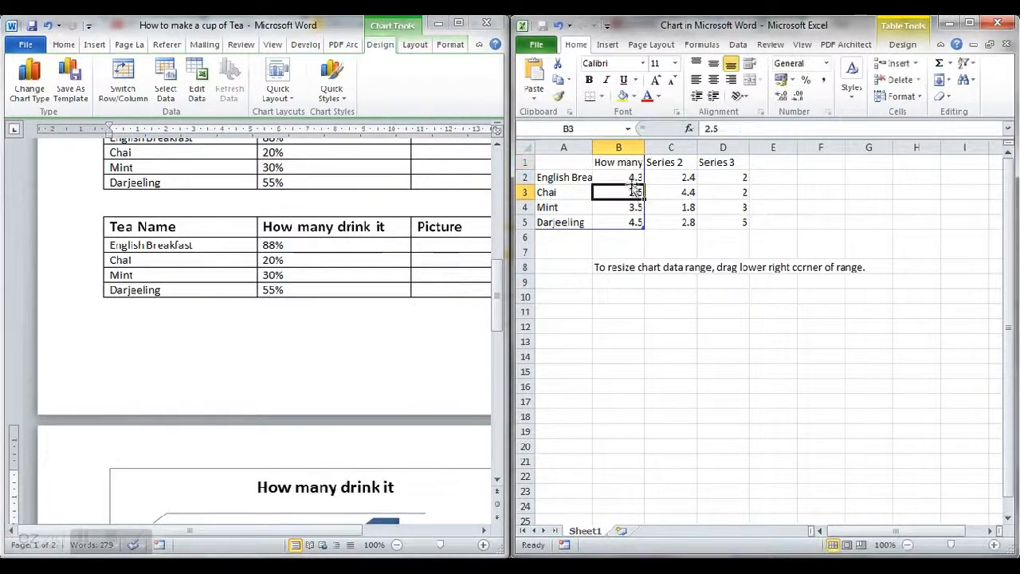
# Set the English Breakfast value in the chart data to 88%.
pyautogui.click(630, 177)
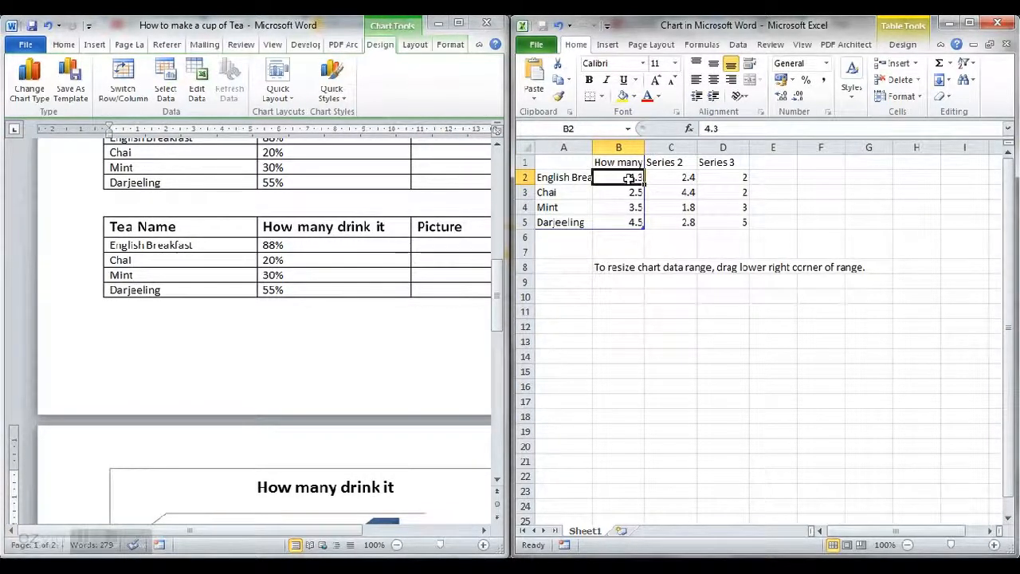
pyautogui.moveTo(734, 131); pyautogui.dragTo(701, 131)
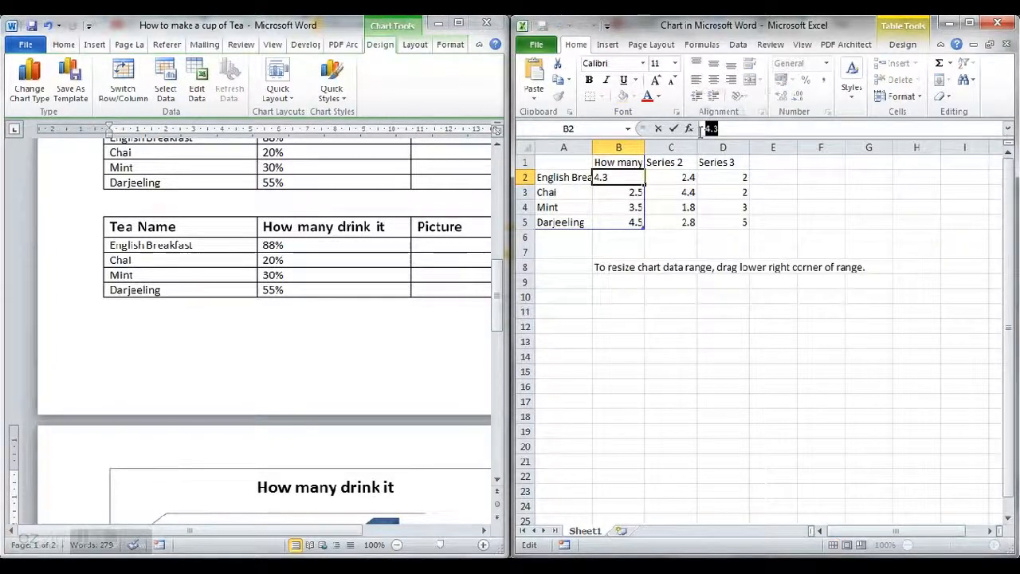
pyautogui.write('88%')
pyautogui.click(610, 194)
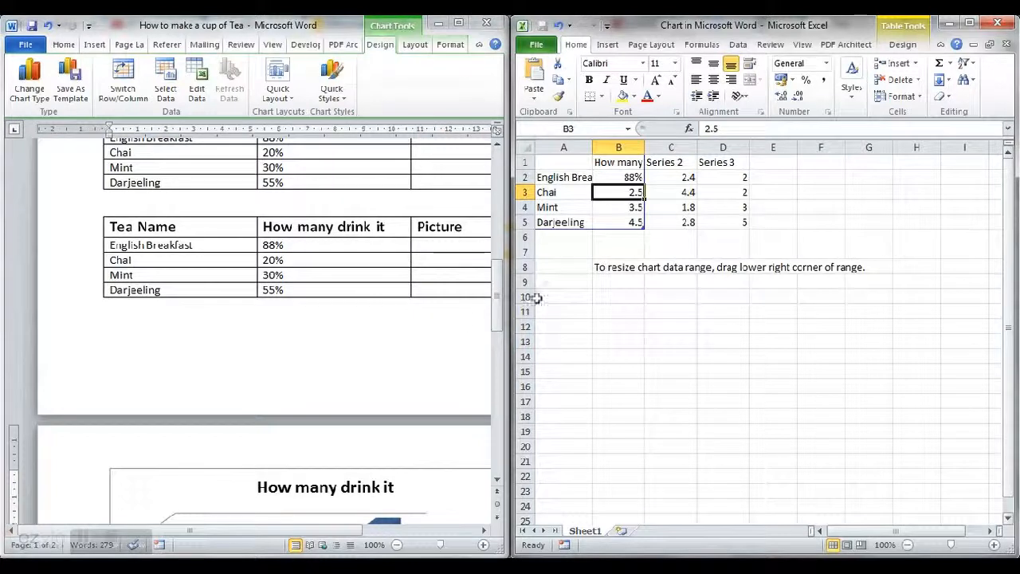
# Set the Chai value in the chart data to 20%, following the tea table.
pyautogui.moveTo(494, 315); pyautogui.dragTo(492, 350)
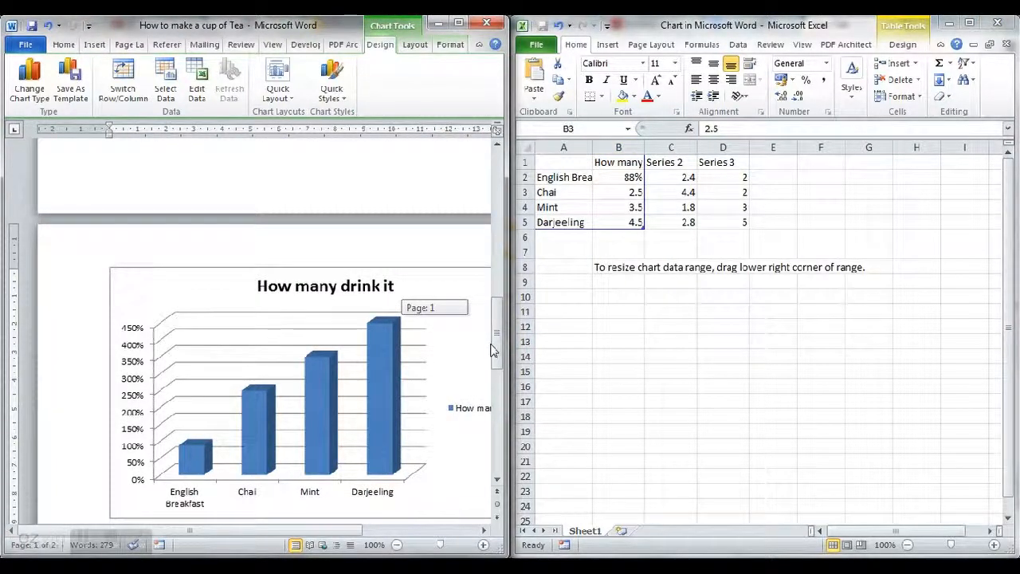
pyautogui.moveTo(493, 351); pyautogui.dragTo(493, 351)
pyautogui.click(633, 192)
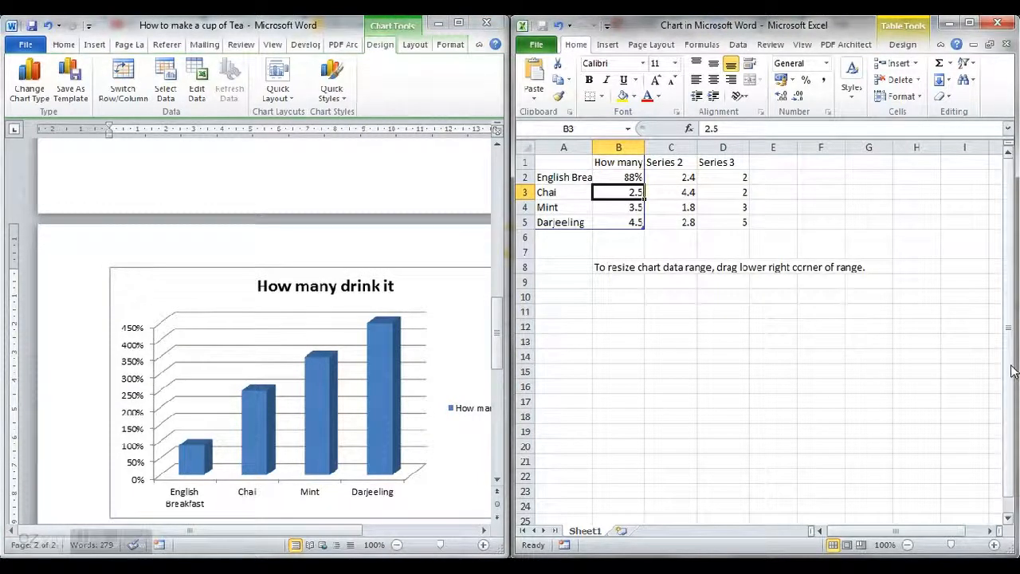
pyautogui.moveTo(495, 315); pyautogui.dragTo(503, 295)
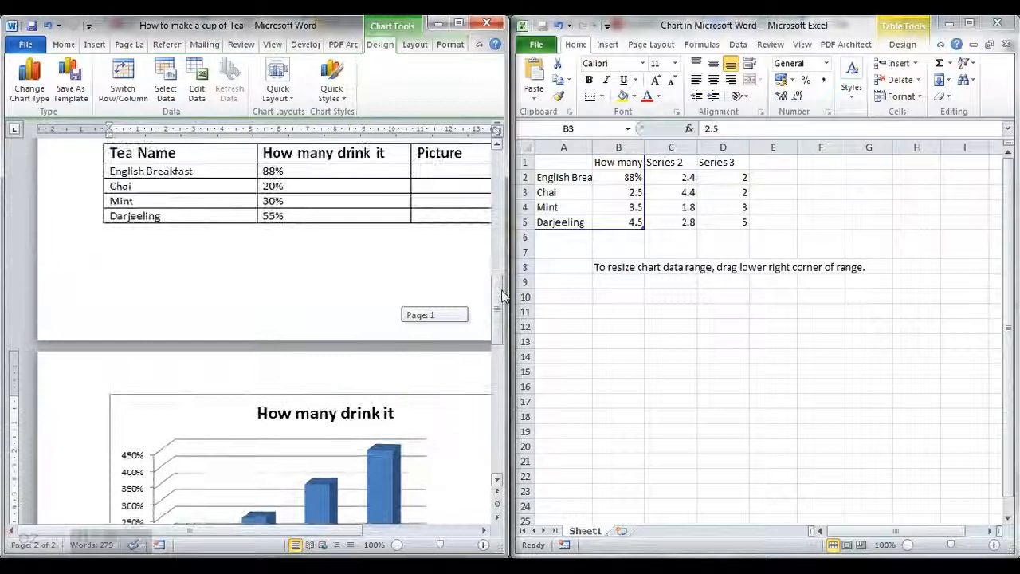
pyautogui.click(630, 194)
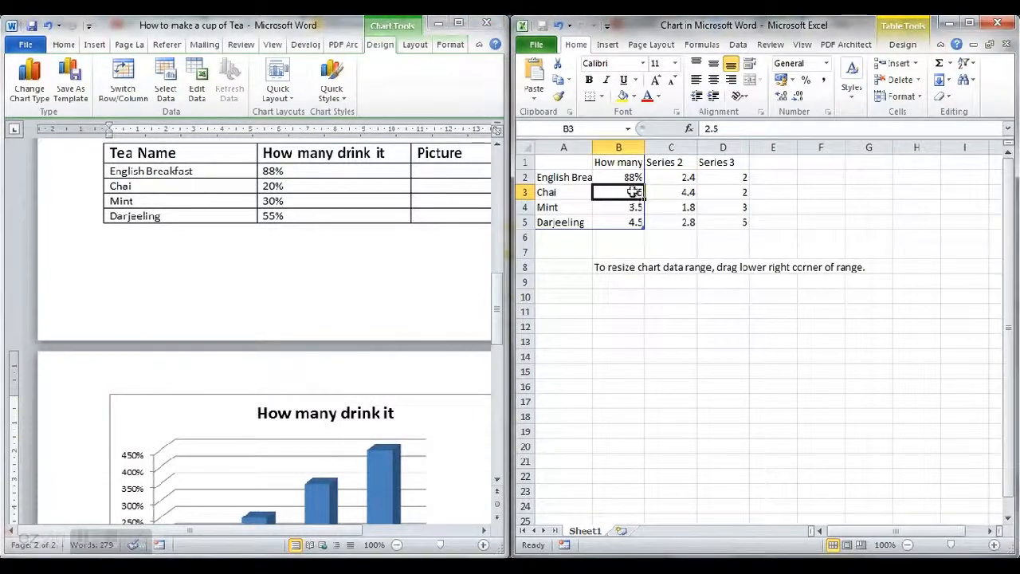
pyautogui.click(721, 130)
pyautogui.moveTo(719, 130); pyautogui.dragTo(708, 133)
pyautogui.write('20%')
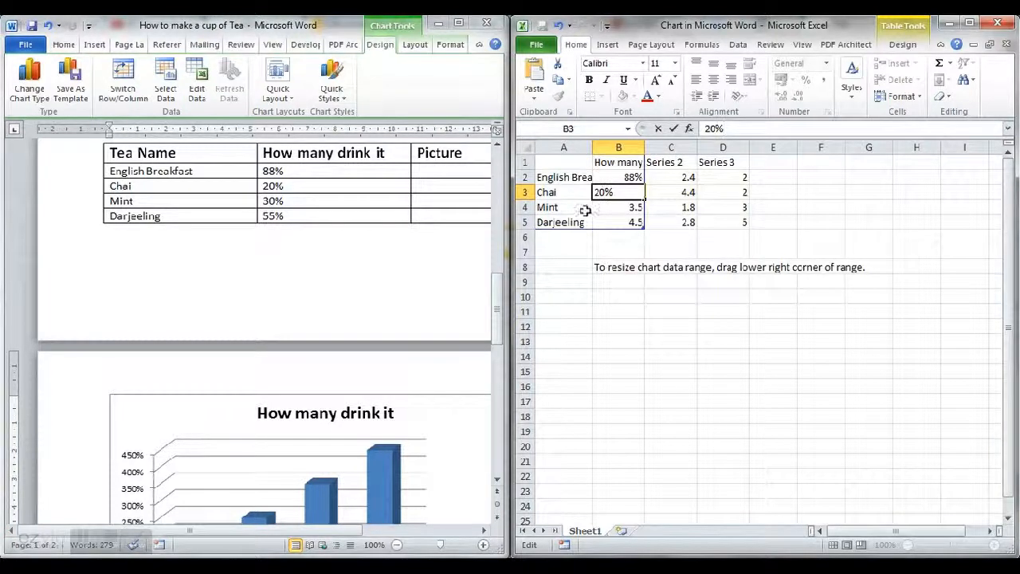
# Set the Mint value in the chart data to 30%.
pyautogui.click(612, 207)
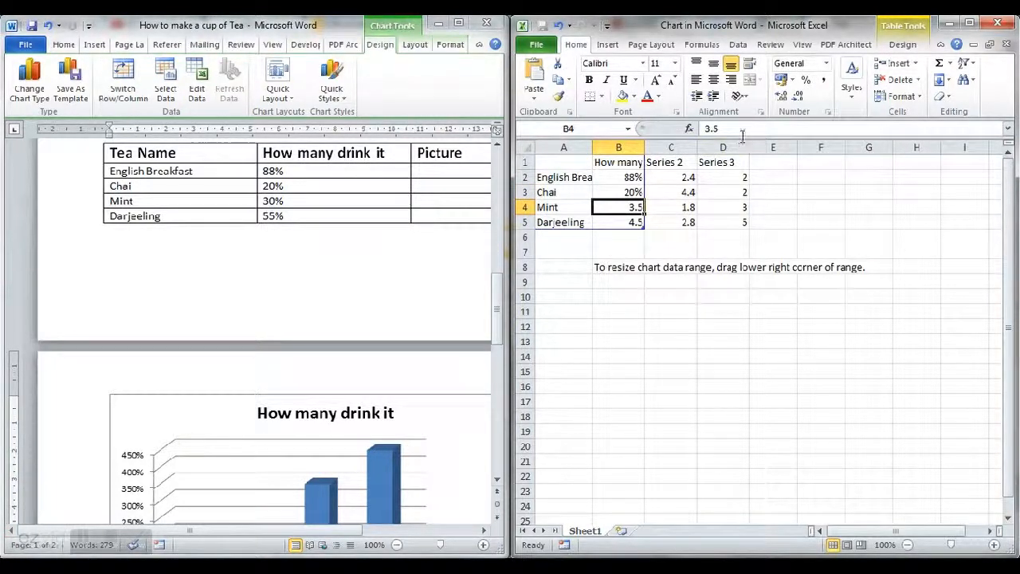
pyautogui.moveTo(742, 131); pyautogui.dragTo(700, 131)
pyautogui.write('30')
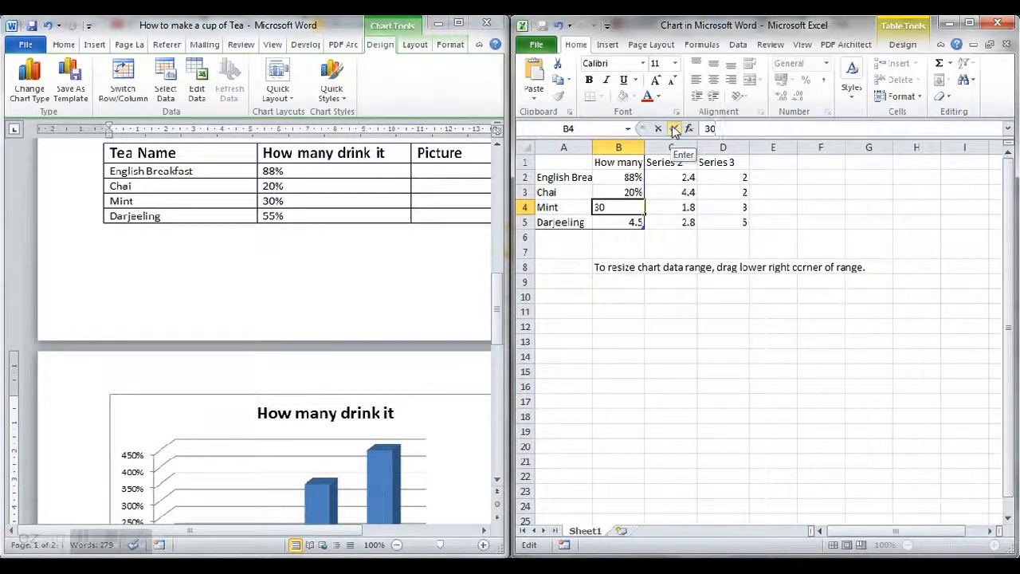
pyautogui.click(674, 129)
# Set the Darjeeling value in the chart data to 55%.
pyautogui.click(620, 221)
pyautogui.moveTo(722, 130); pyautogui.dragTo(672, 131)
pyautogui.write('55')
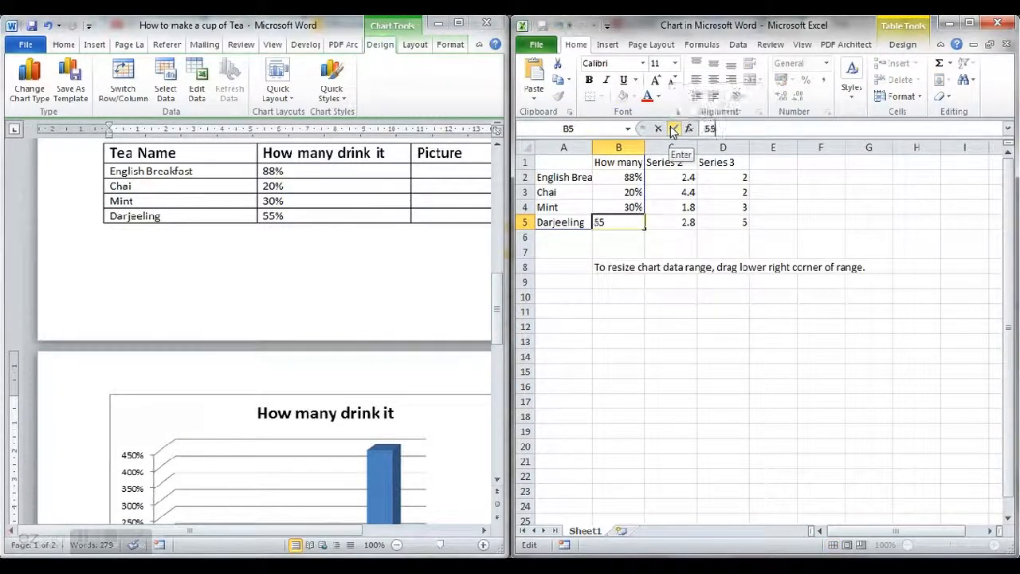
pyautogui.click(674, 130)
pyautogui.click(624, 237)
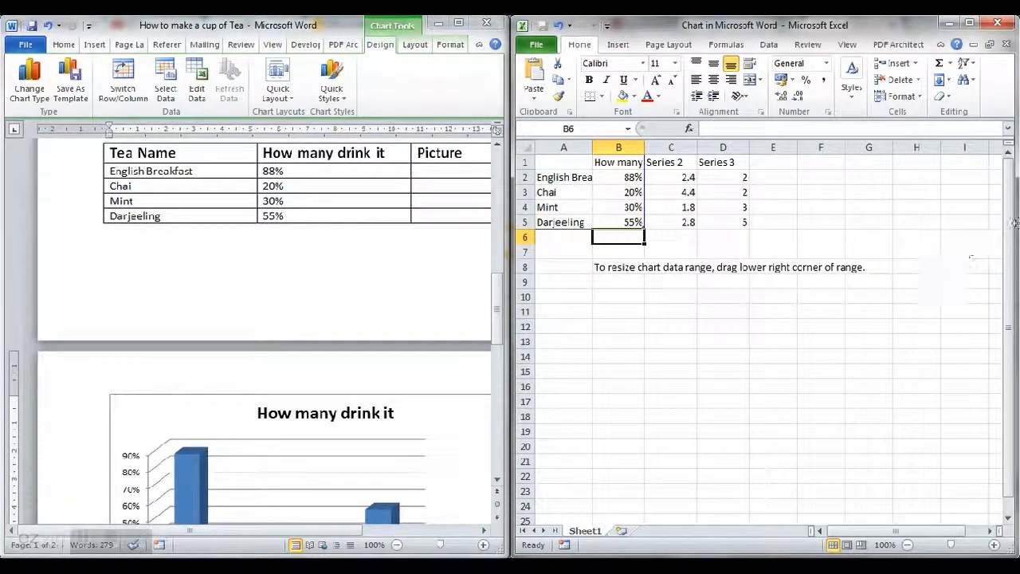
pyautogui.moveTo(498, 308); pyautogui.dragTo(495, 340)
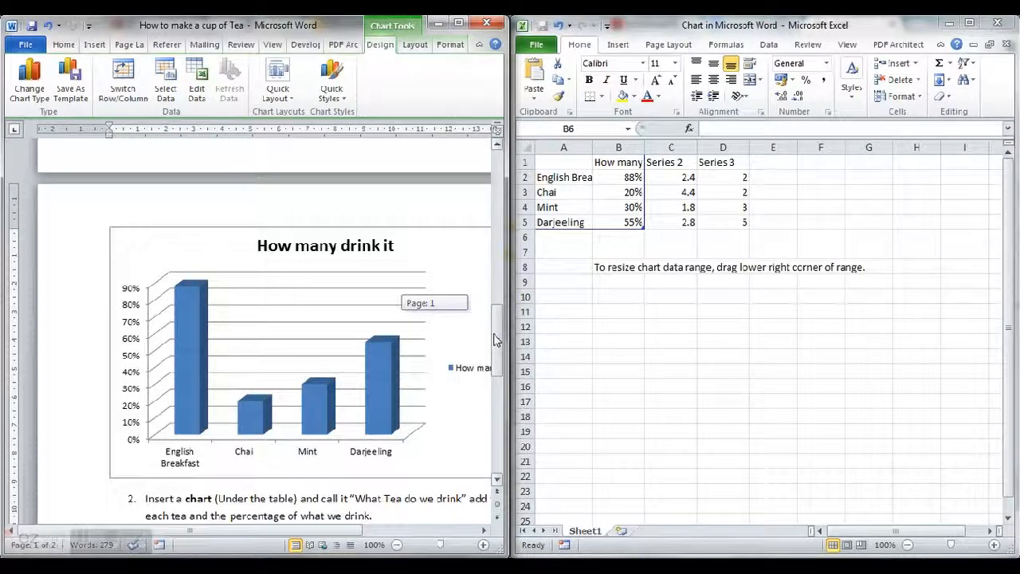
pyautogui.moveTo(494, 340); pyautogui.dragTo(494, 340)
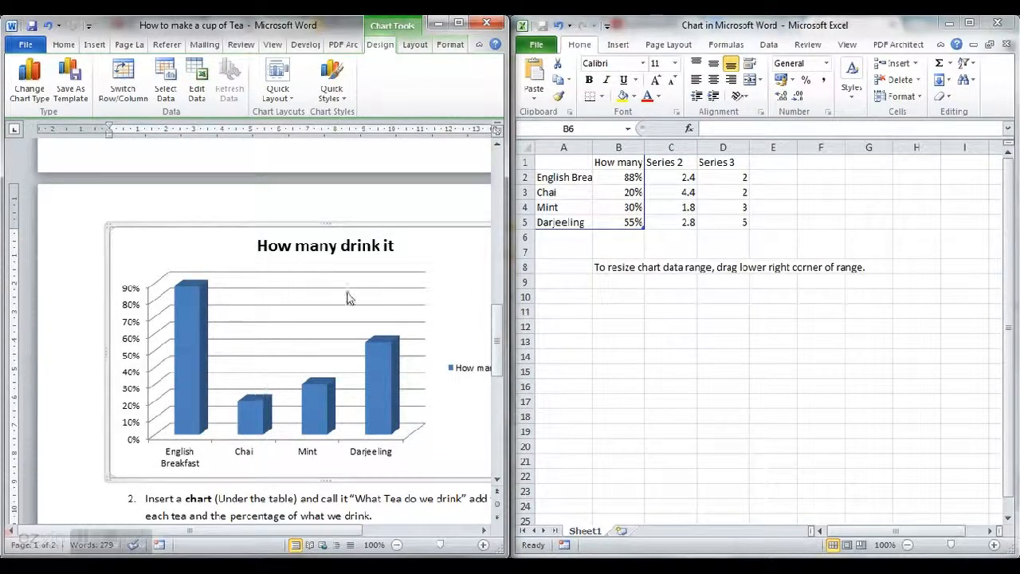
pyautogui.doubleClick(188, 376)
pyautogui.click(401, 486)
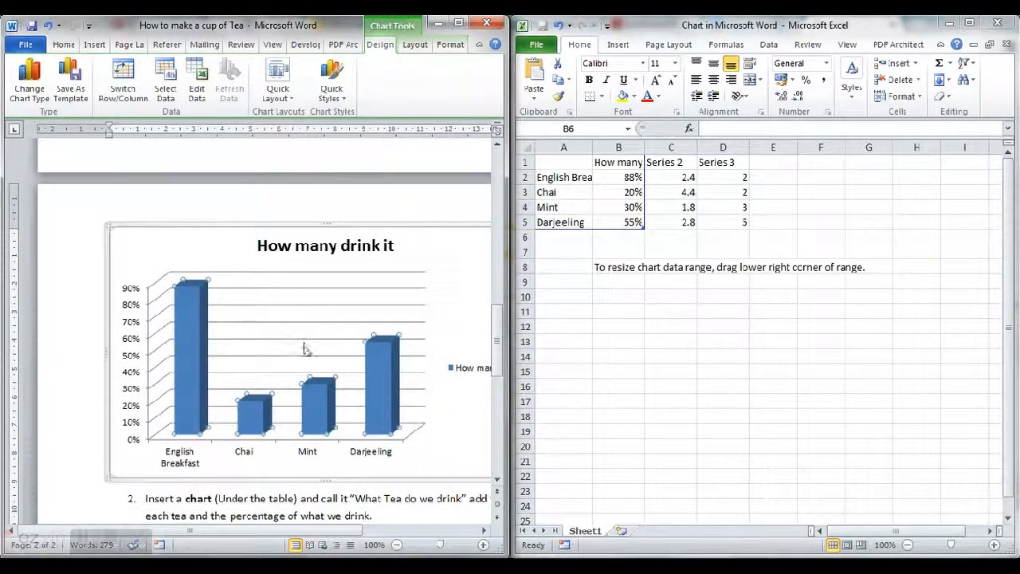
pyautogui.click(450, 44)
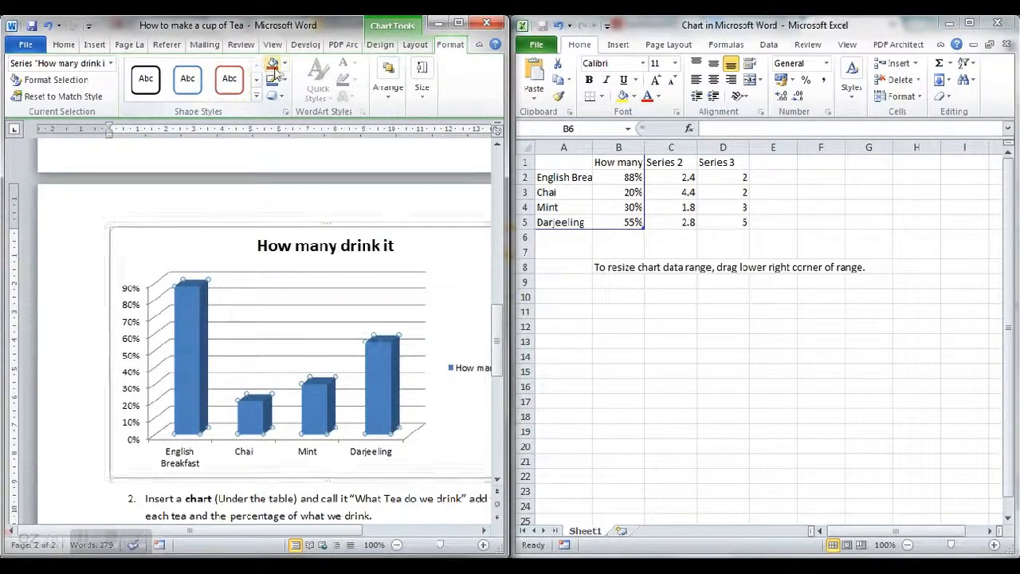
pyautogui.click(420, 421)
pyautogui.click(393, 409)
pyautogui.rightClick(390, 414)
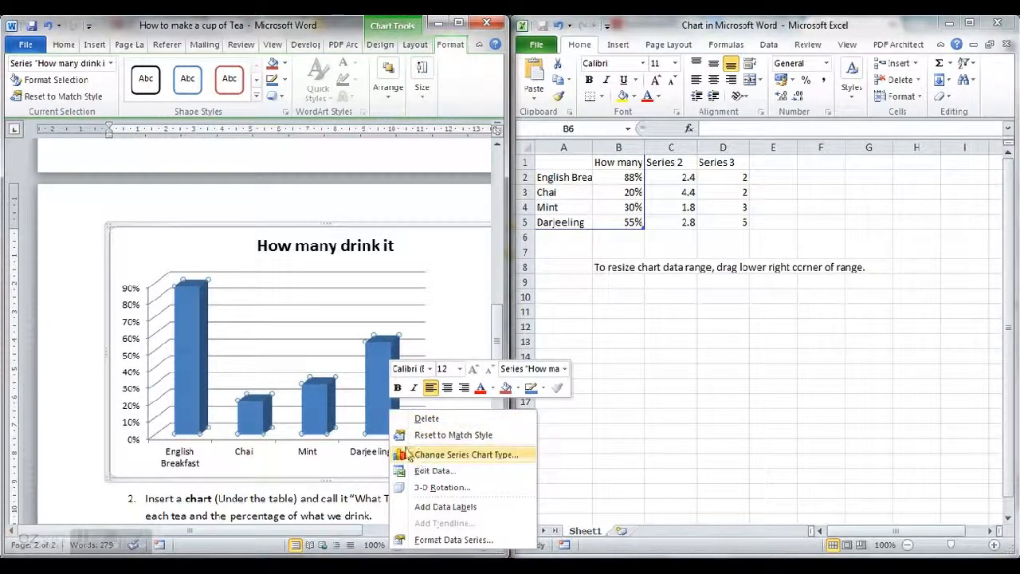
pyautogui.press('Escape')
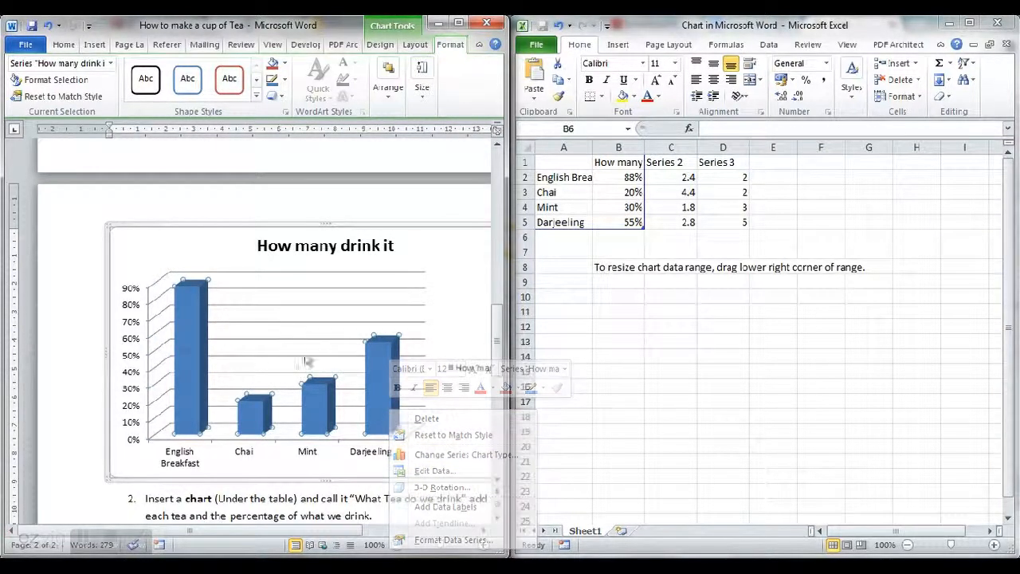
# Give only the English Breakfast bar in the chart a solid fill in the standard green.
pyautogui.doubleClick(194, 369)
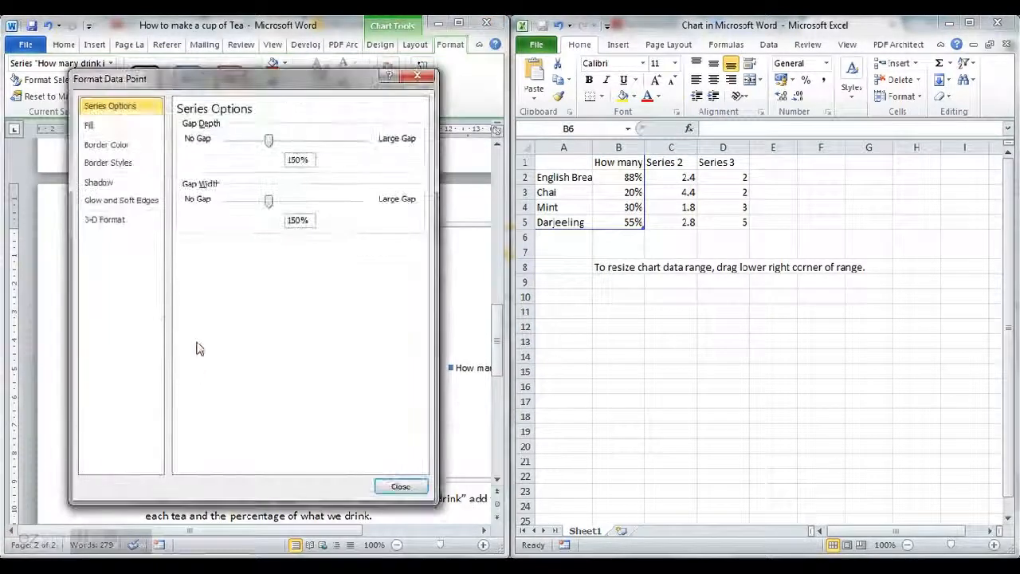
pyautogui.click(89, 125)
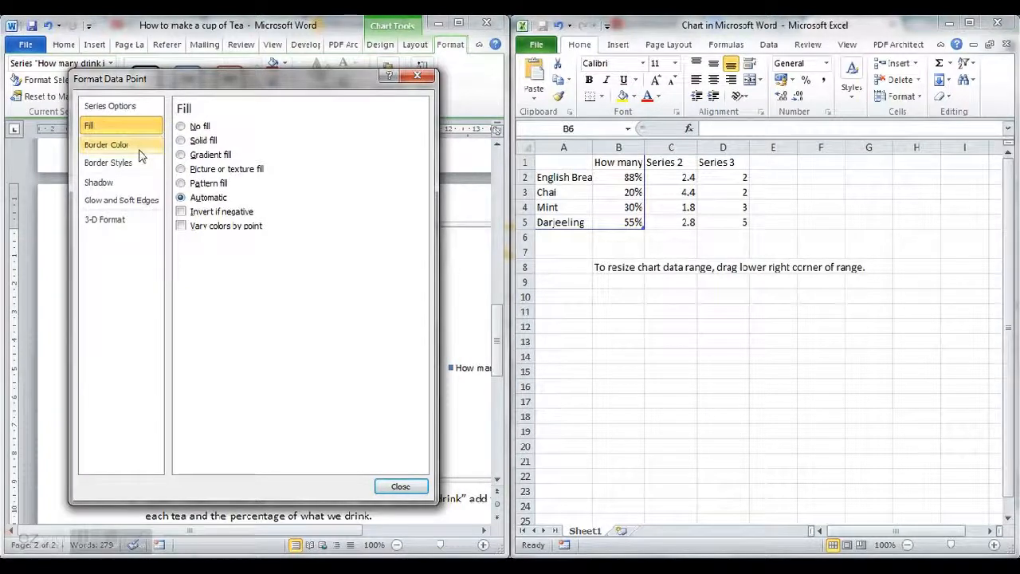
pyautogui.click(181, 140)
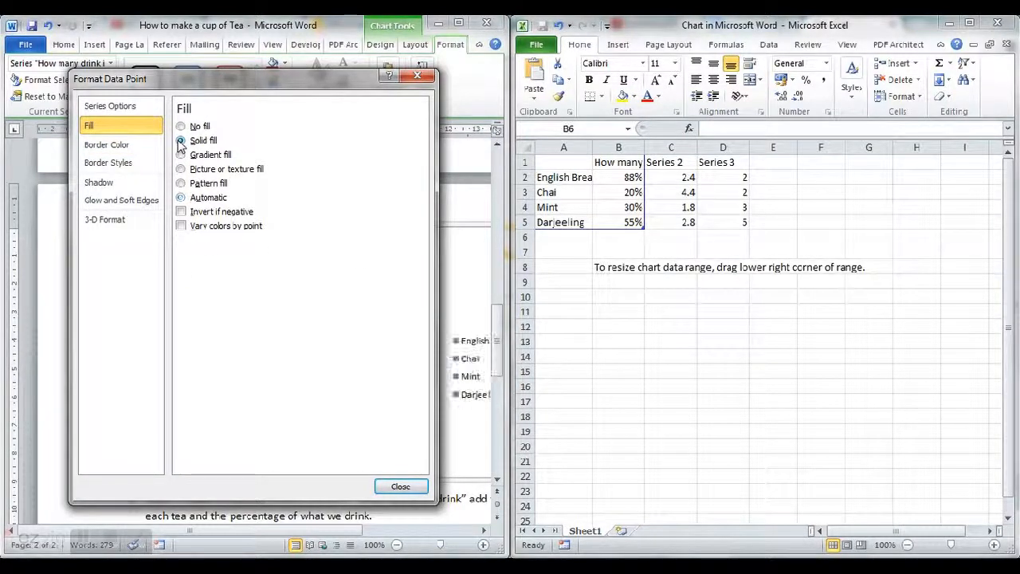
pyautogui.click(246, 259)
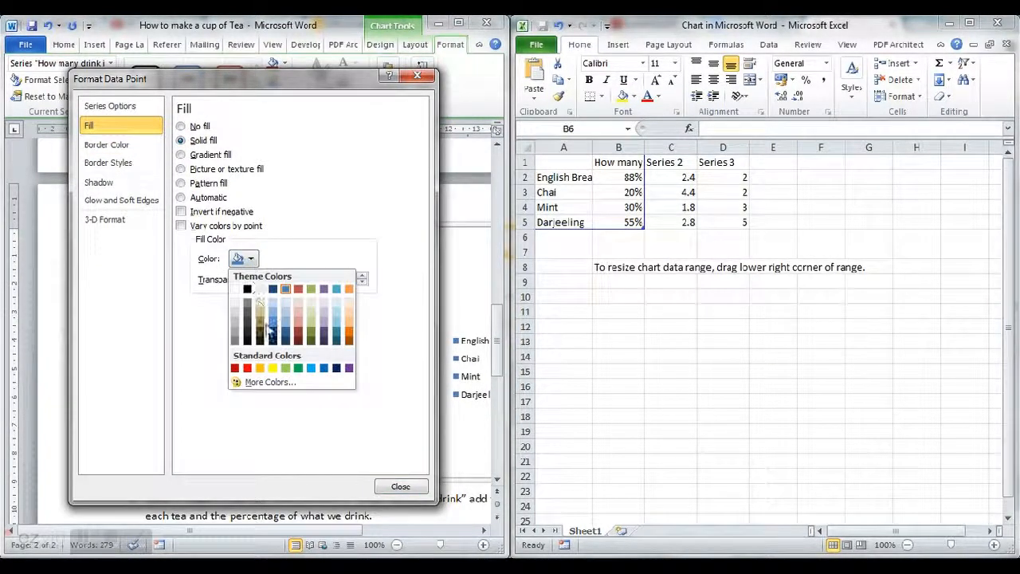
pyautogui.click(298, 367)
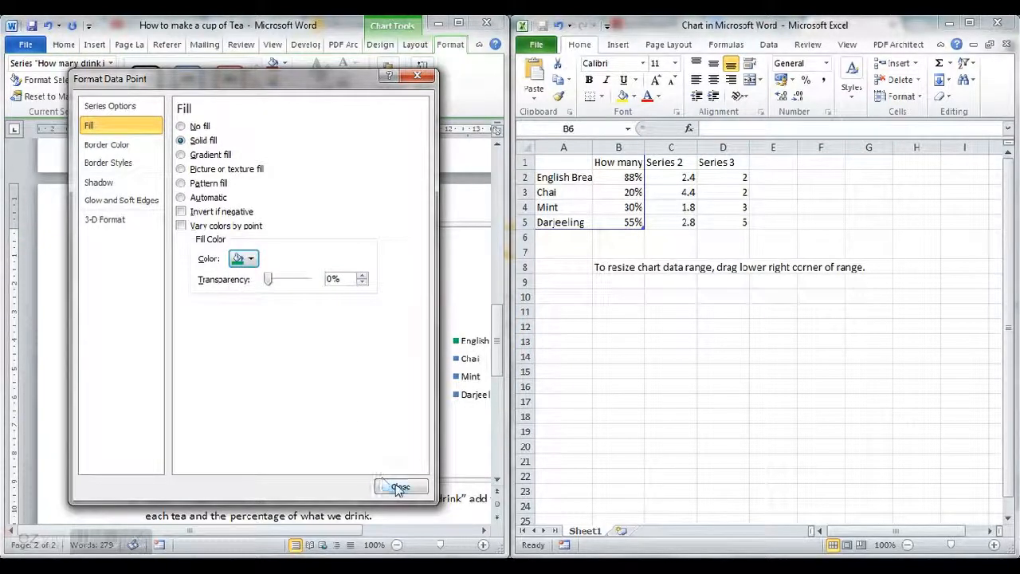
pyautogui.click(400, 487)
# Apply a solid orange fill from the standard colours to the whole data series in the chart.
pyautogui.click(291, 358)
pyautogui.doubleClick(266, 412)
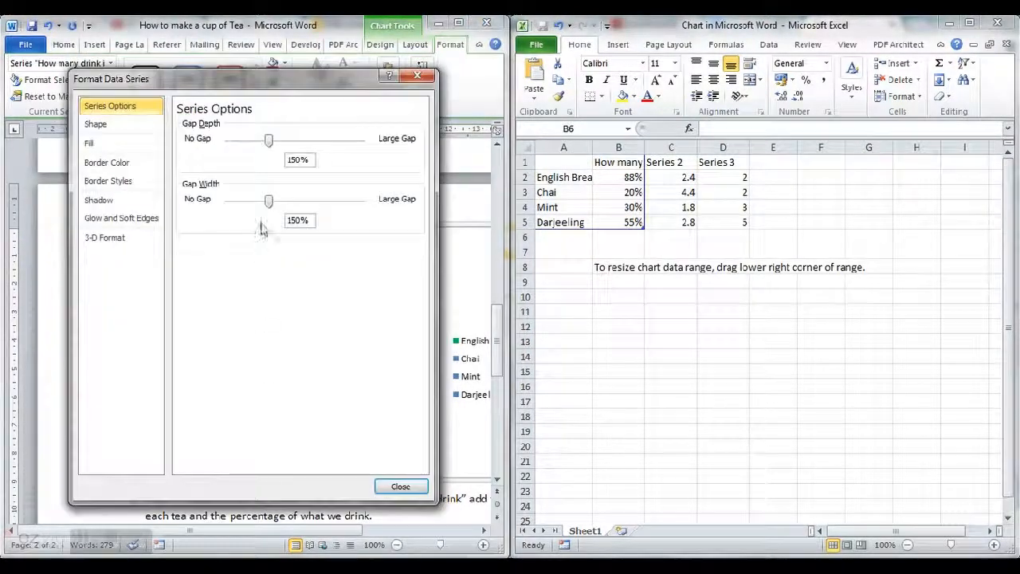
pyautogui.click(116, 144)
pyautogui.click(181, 141)
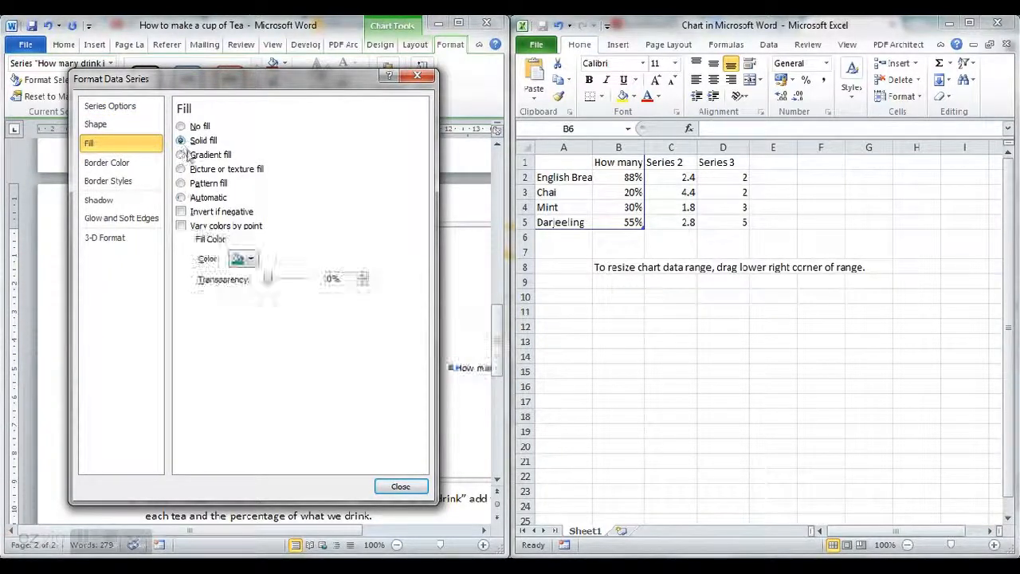
pyautogui.click(243, 258)
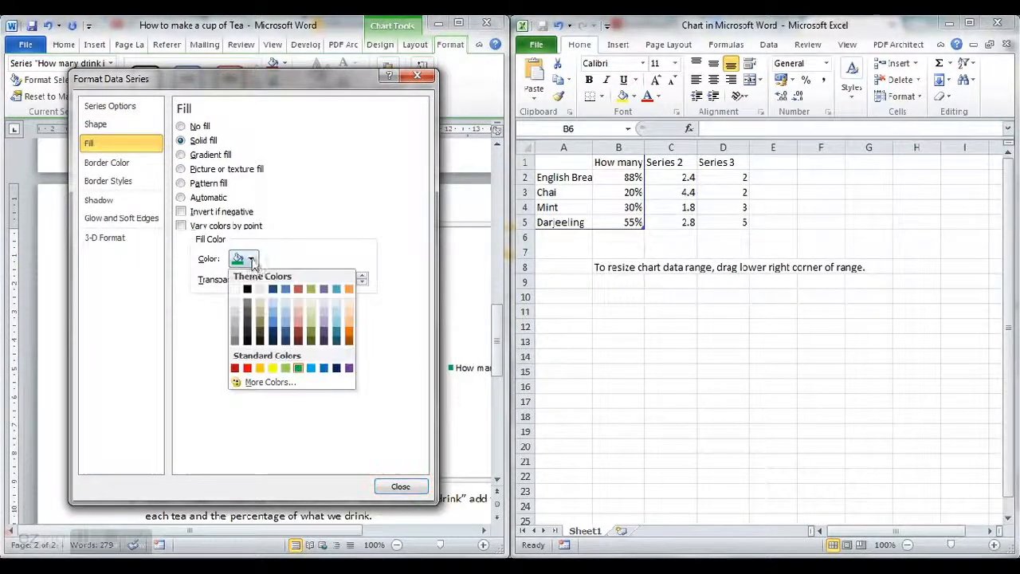
pyautogui.click(264, 369)
pyautogui.click(398, 486)
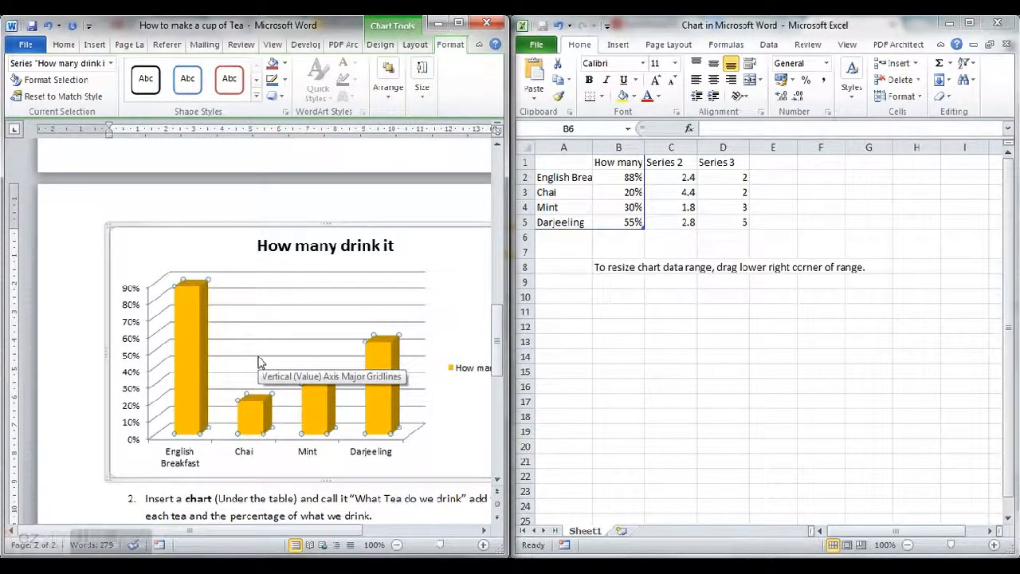
# Change the solid fill of all the chart's bars to a blue theme colour.
pyautogui.doubleClick(322, 408)
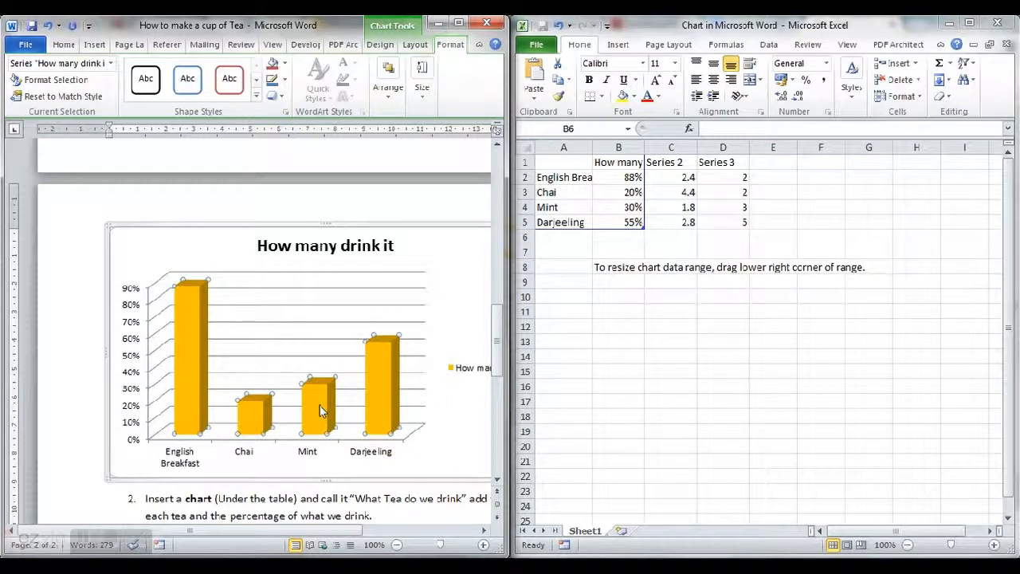
pyautogui.click(111, 144)
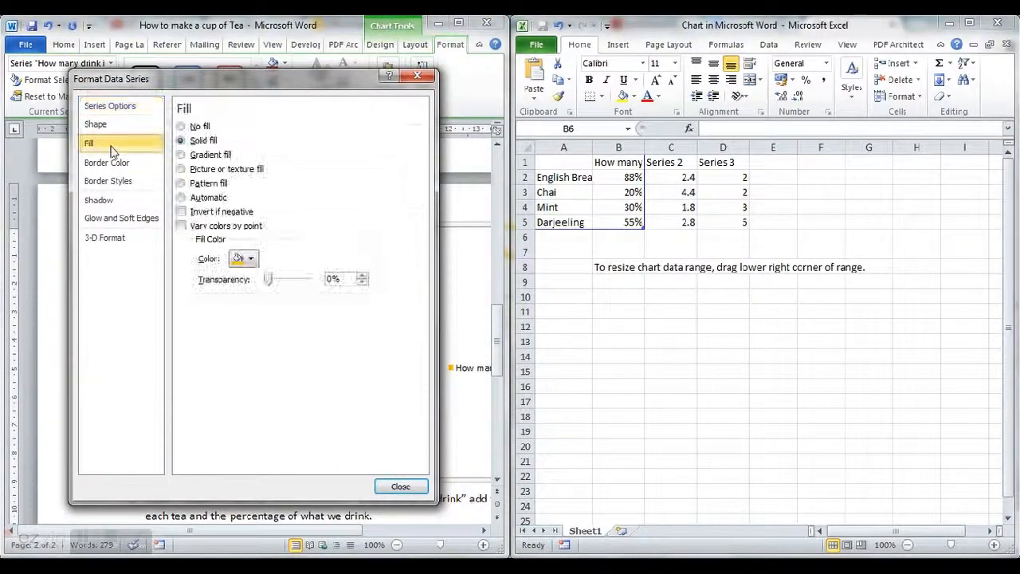
pyautogui.click(250, 259)
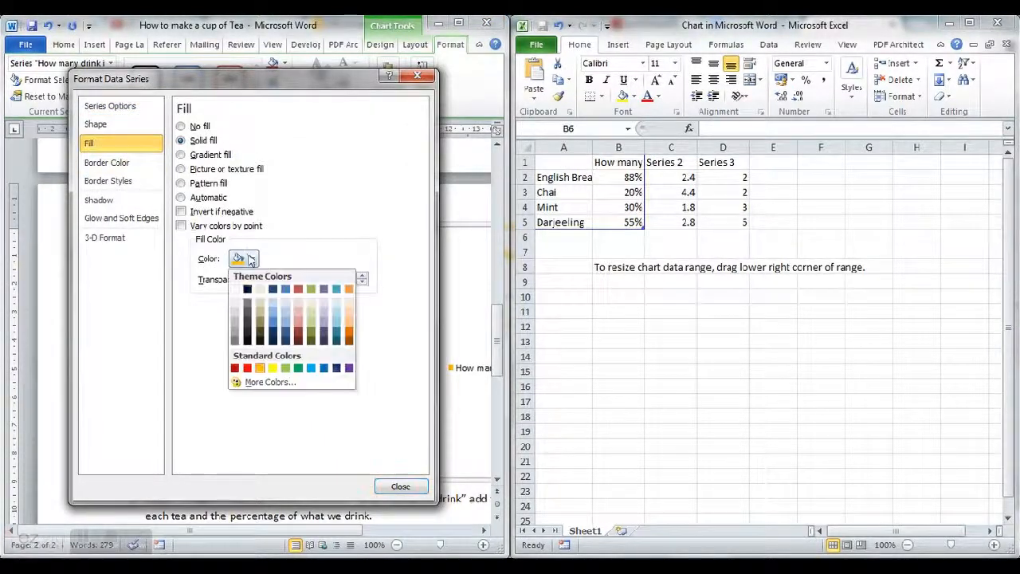
pyautogui.click(275, 321)
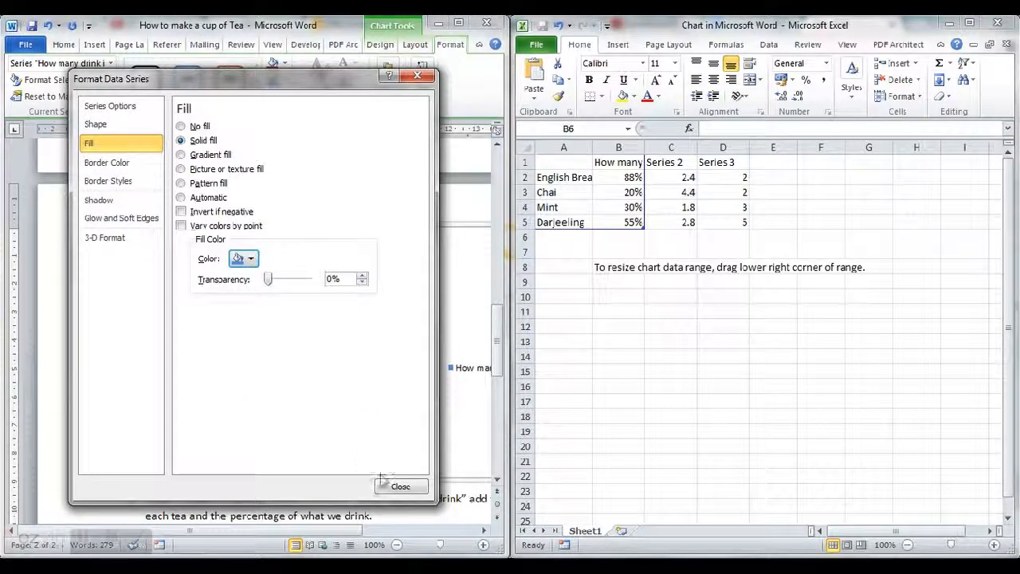
pyautogui.click(383, 482)
pyautogui.click(437, 429)
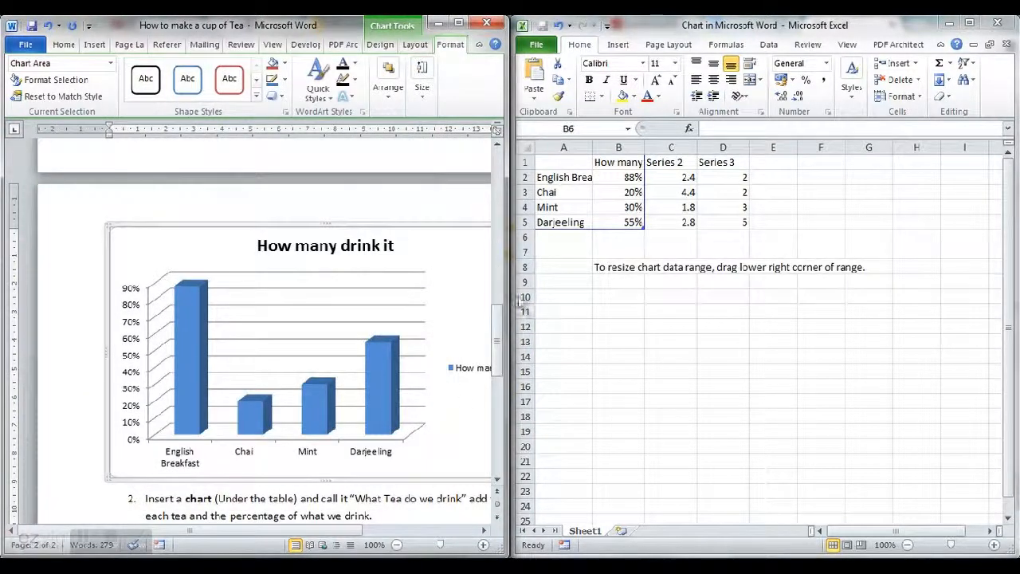
# Close the chart data workbook and place the cursor in the Chai row's Picture cell of the recreated tea table.
pyautogui.click(997, 23)
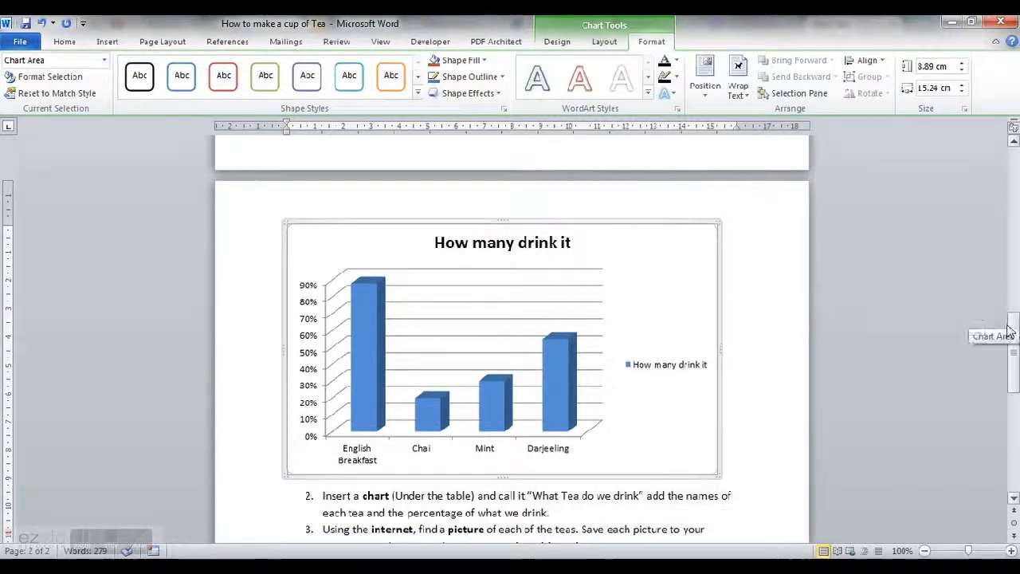
pyautogui.moveTo(1011, 334); pyautogui.dragTo(1012, 387)
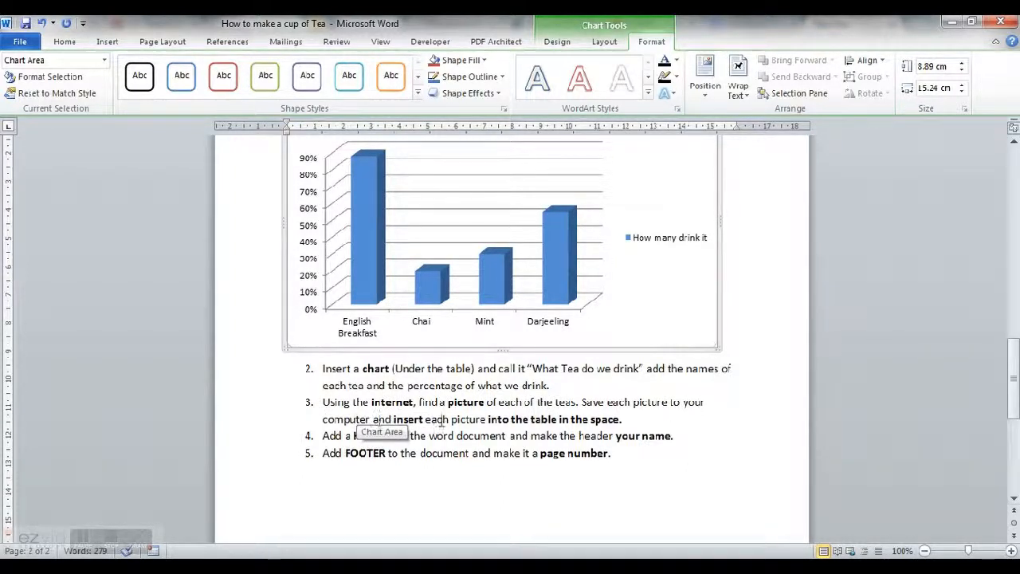
pyautogui.scroll(8, 574, 428)
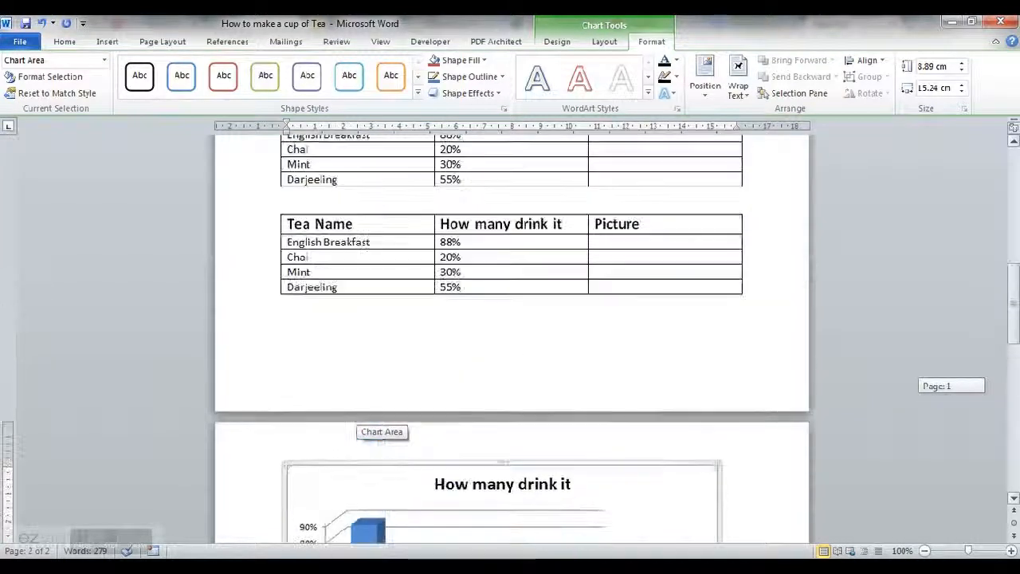
pyautogui.click(616, 257)
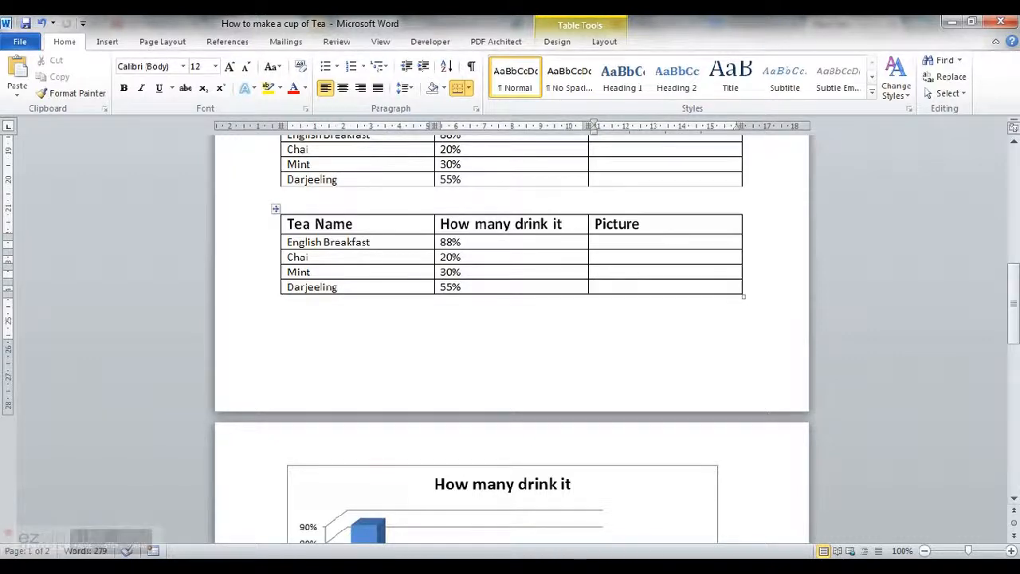
# Switch to Chrome and search Google Images for "english breakfast tea".
pyautogui.click(145, 567)
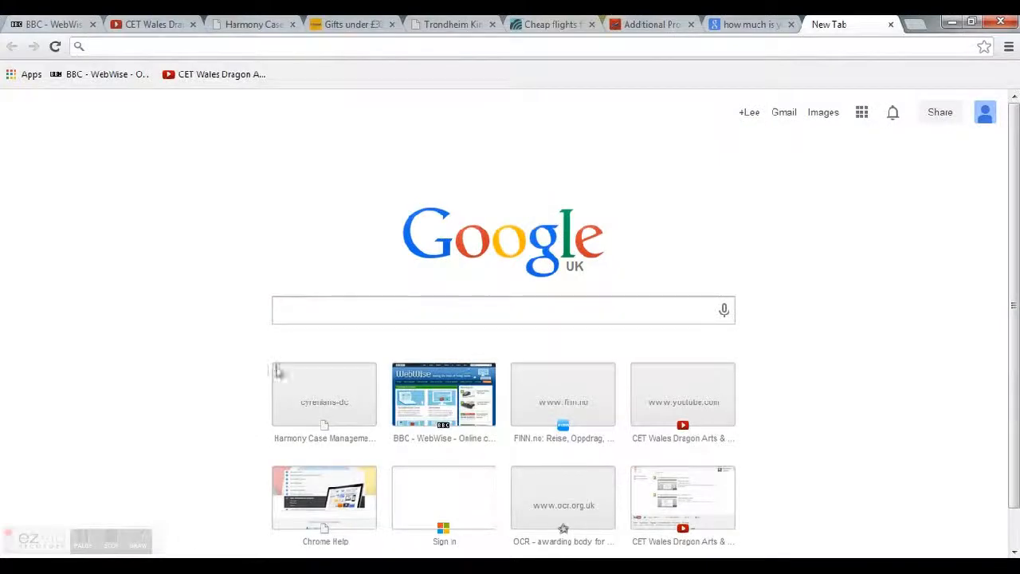
pyautogui.click(328, 312)
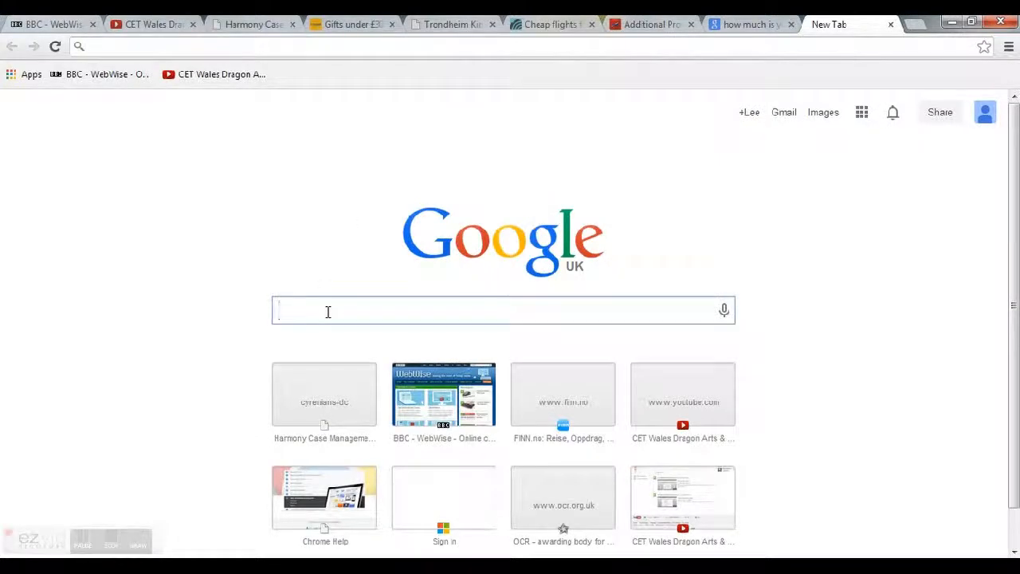
pyautogui.write('eng')
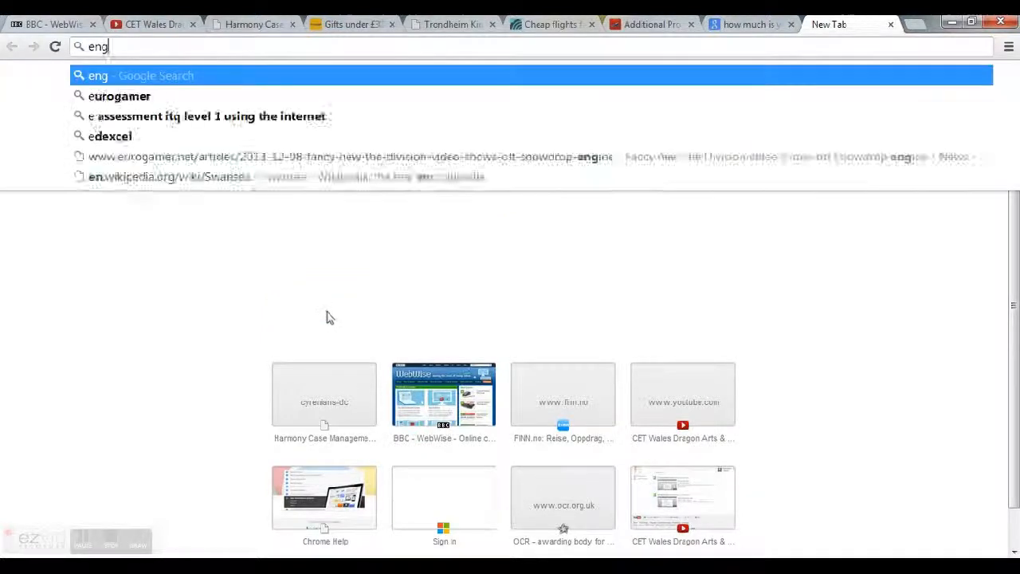
pyautogui.write('lish bre')
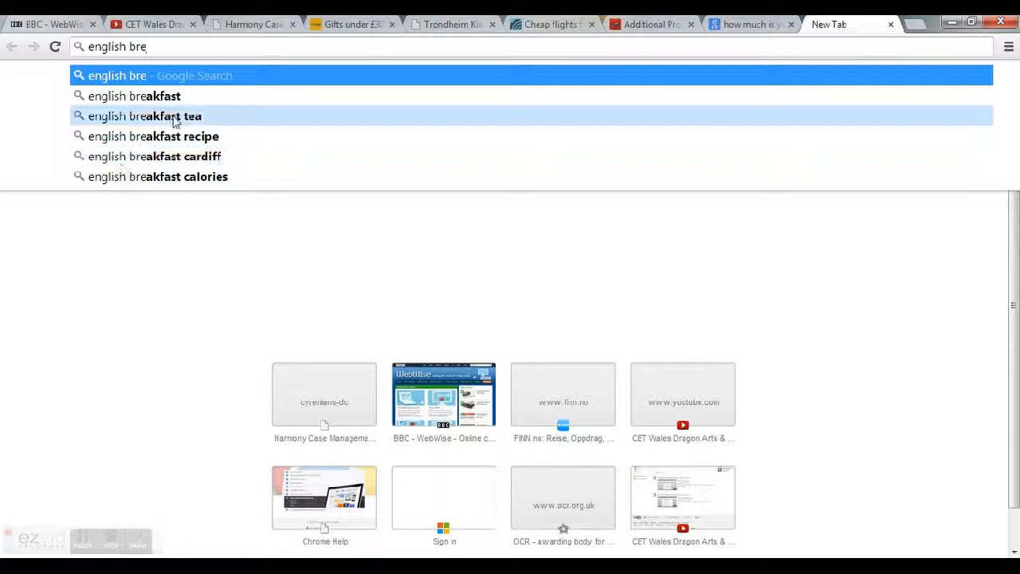
pyautogui.click(174, 118)
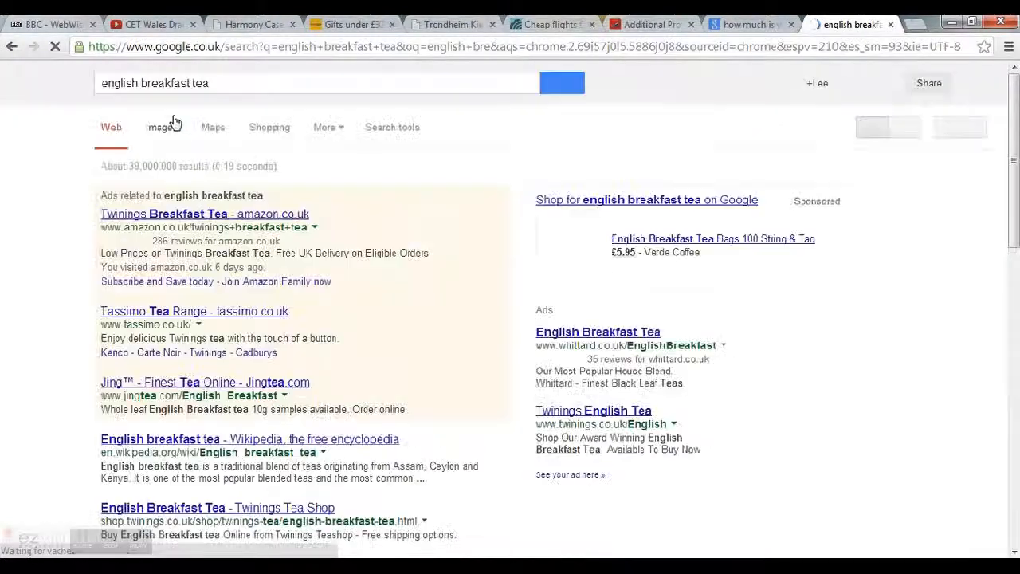
pyautogui.click(162, 130)
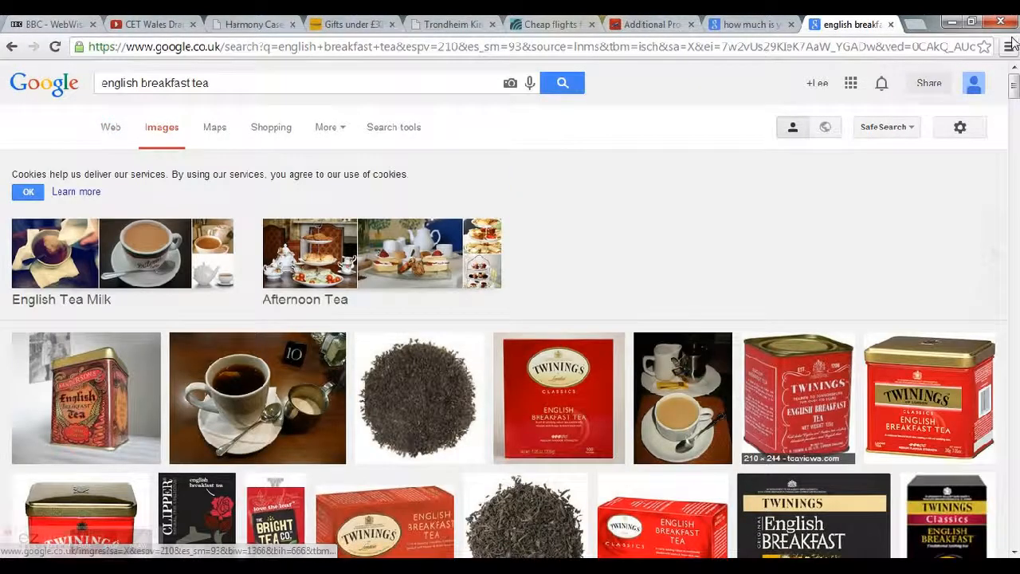
# Save the image of the white teapot and cup of milky tea to the Desktop as "english breakfast".
pyautogui.moveTo(1014, 83); pyautogui.dragTo(1014, 114)
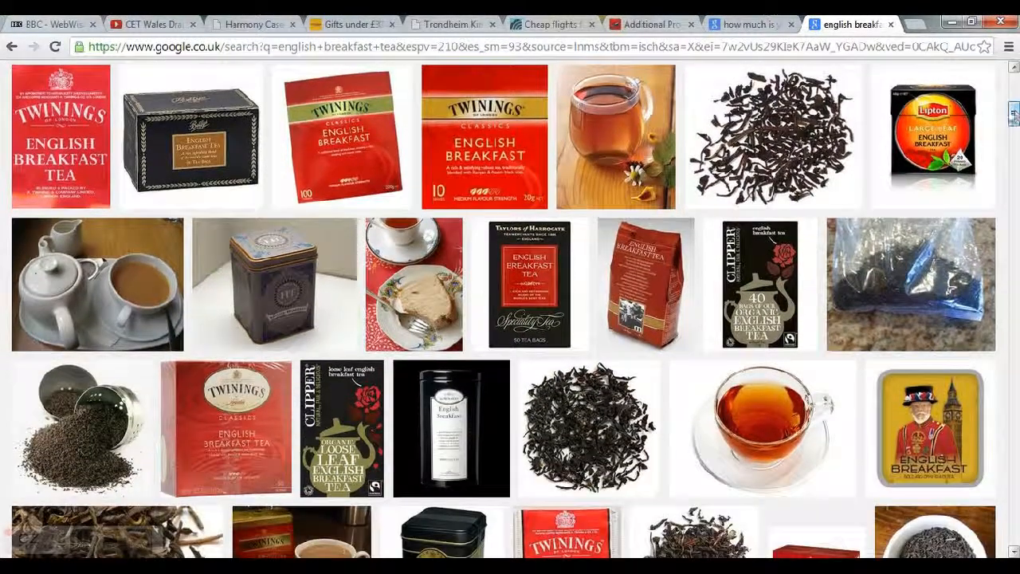
pyautogui.click(126, 288)
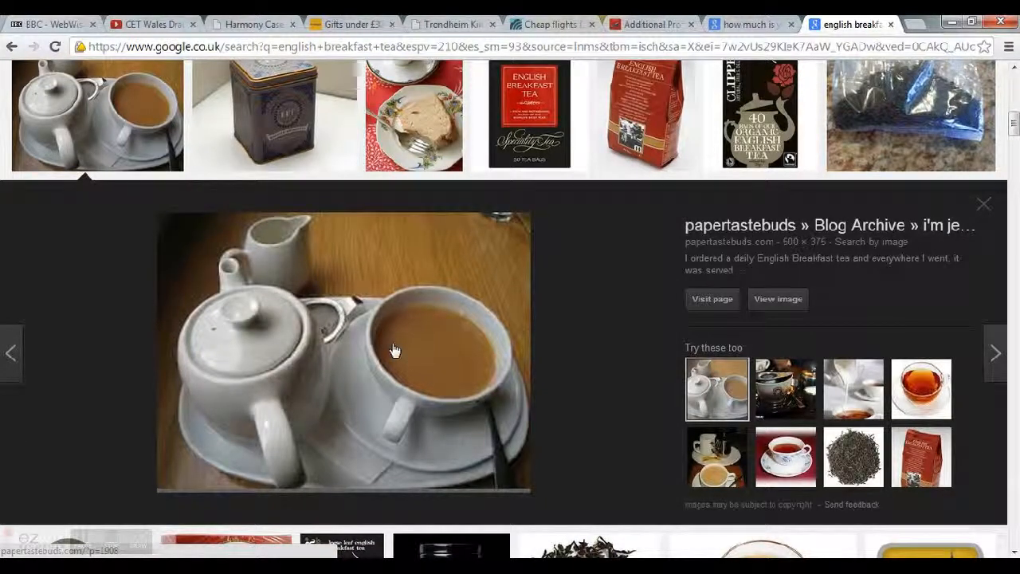
pyautogui.rightClick(393, 349)
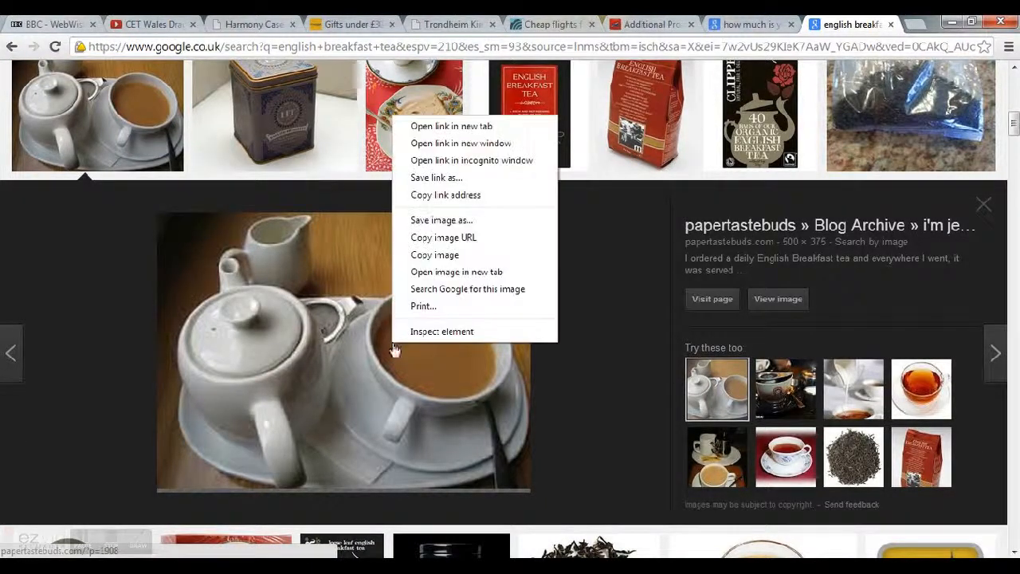
pyautogui.click(434, 222)
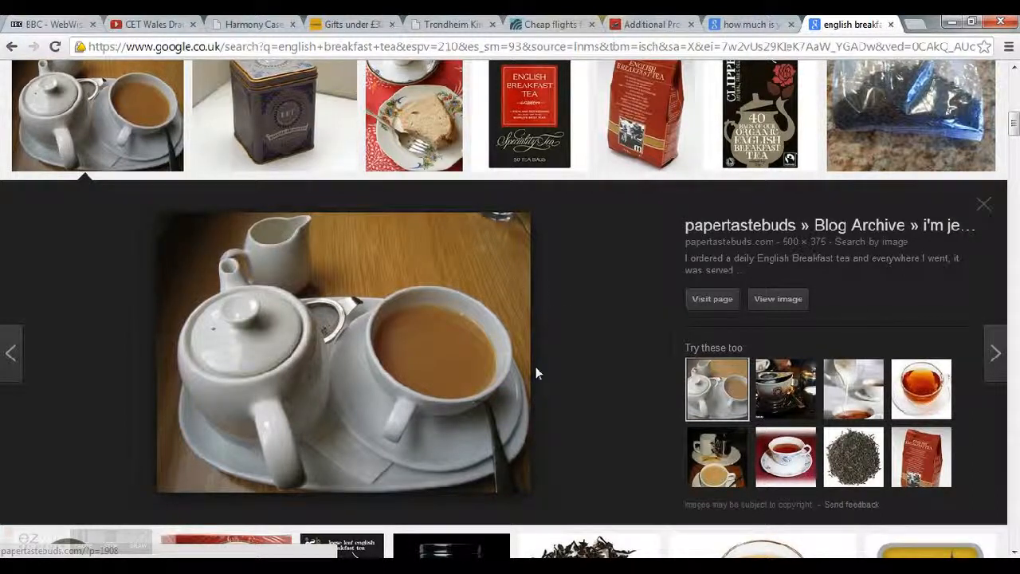
pyautogui.click(496, 299)
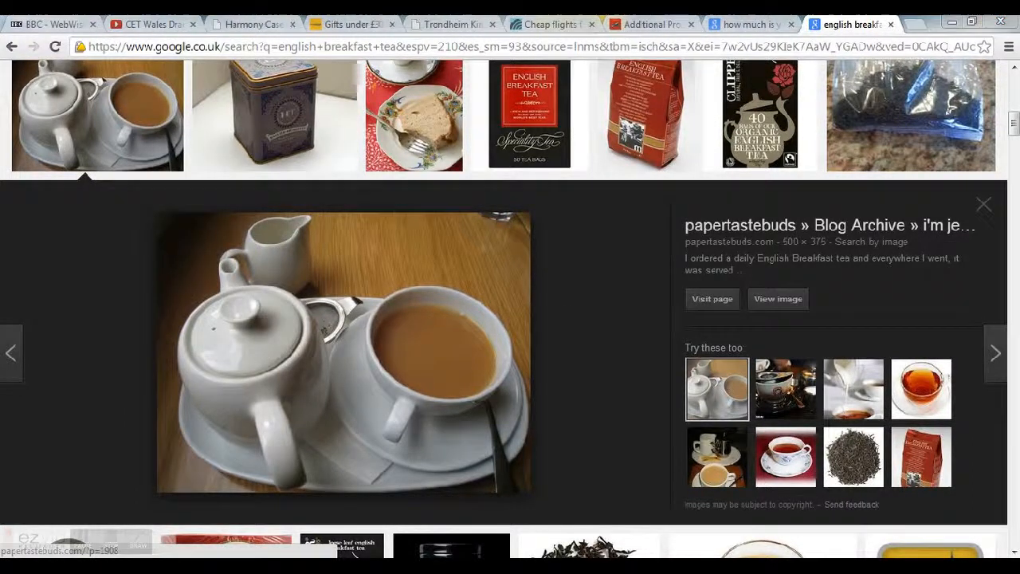
pyautogui.moveTo(240, 24); pyautogui.dragTo(372, 106)
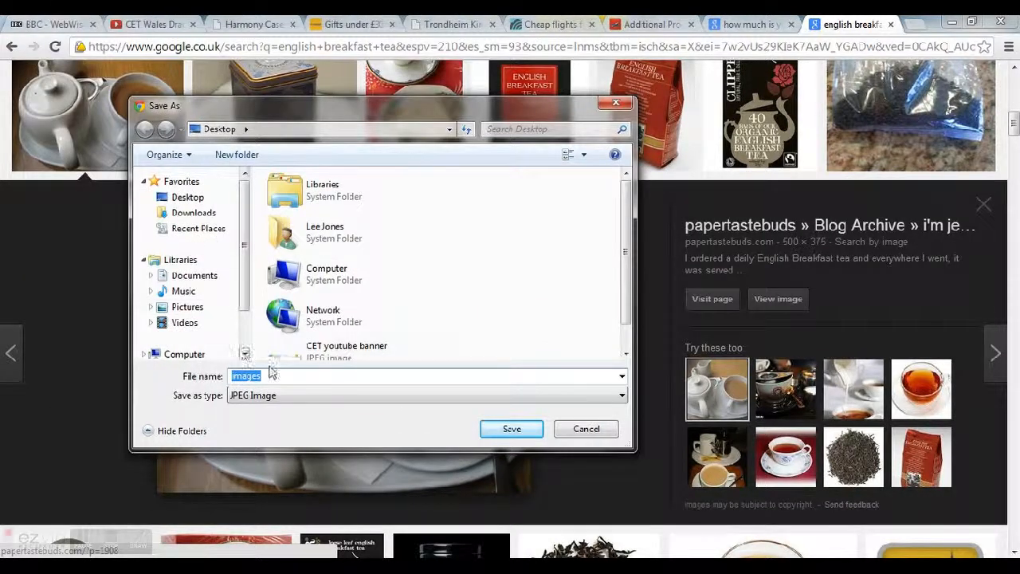
pyautogui.write('english breakfast')
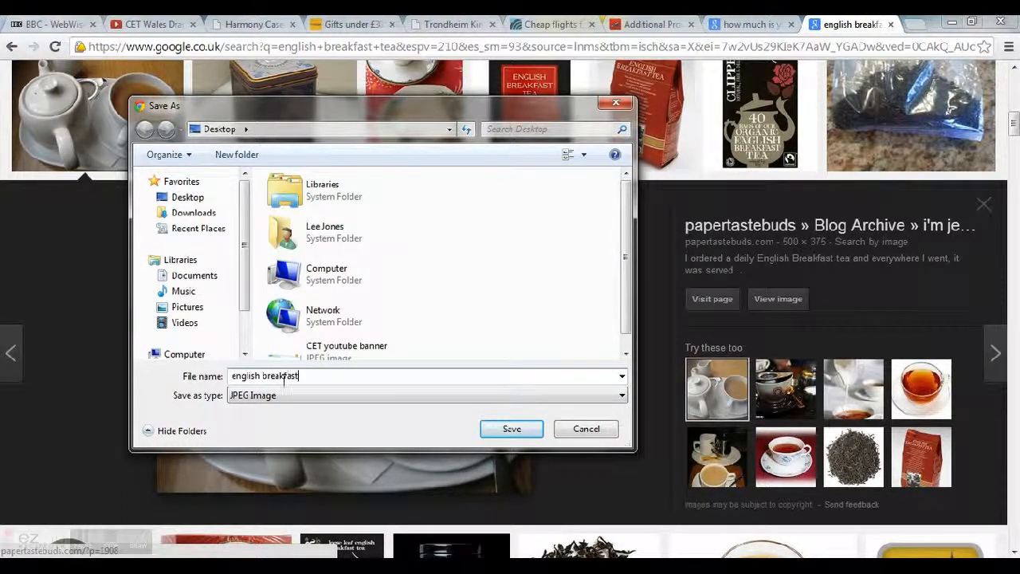
pyautogui.click(511, 428)
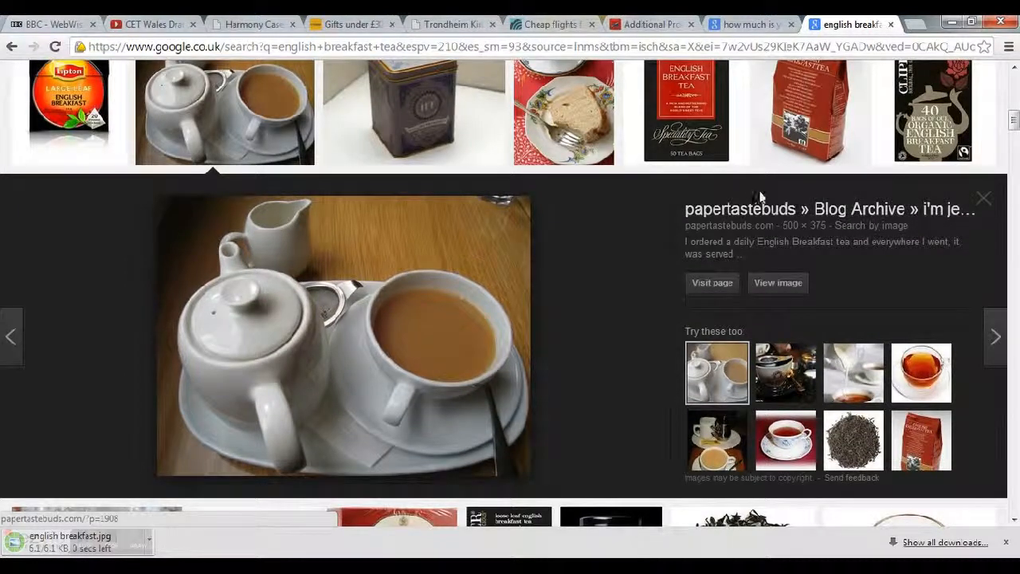
# Close the image preview and search Google Images for "mint tea".
pyautogui.click(987, 206)
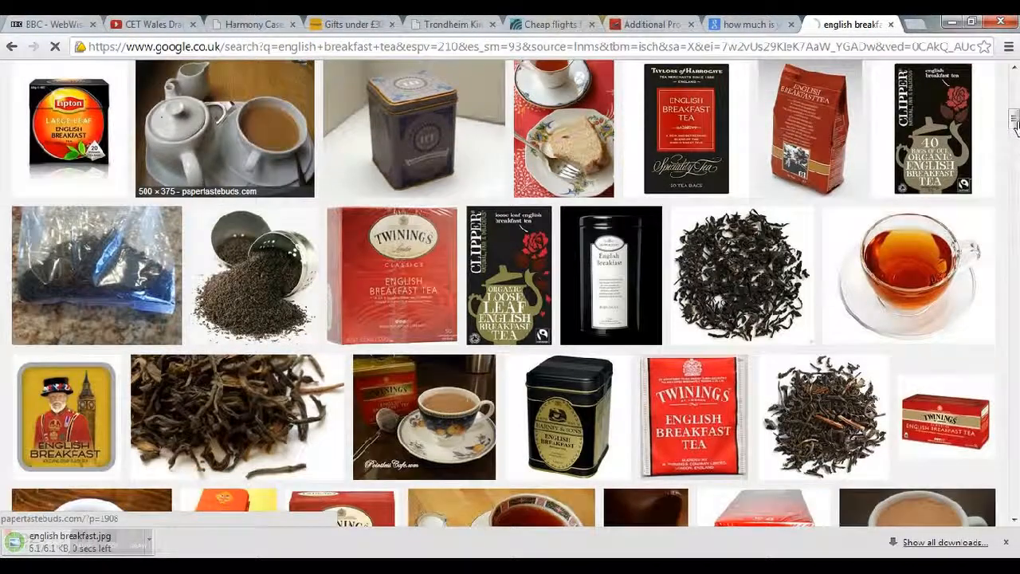
pyautogui.moveTo(1016, 117); pyautogui.dragTo(1014, 83)
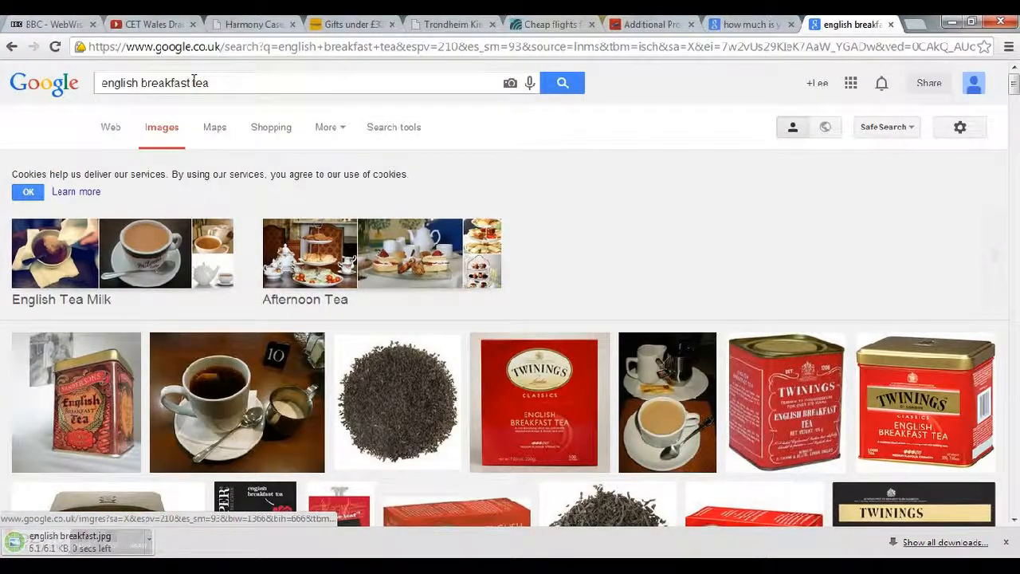
pyautogui.moveTo(193, 82); pyautogui.dragTo(72, 88)
pyautogui.write('mint')
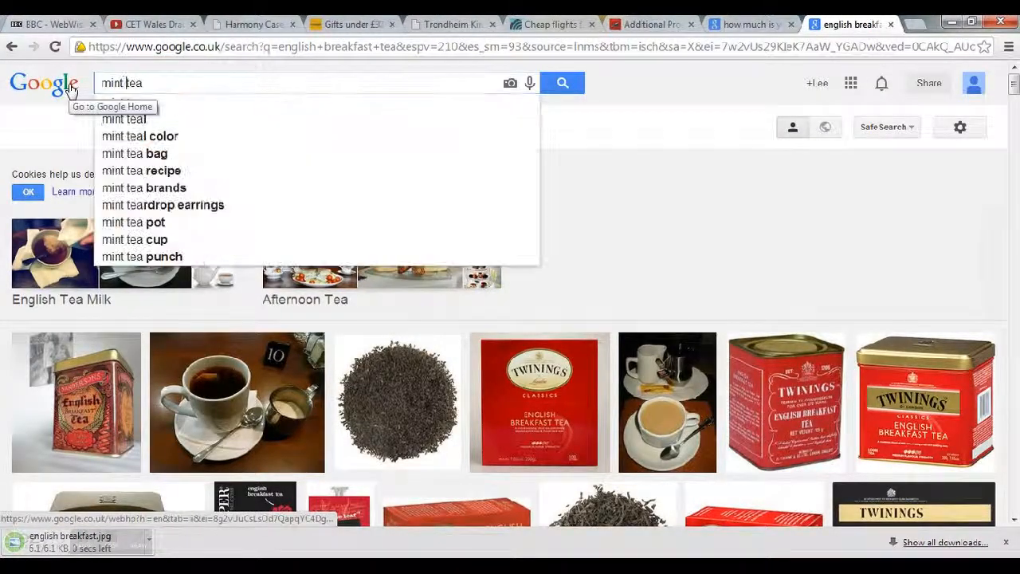
pyautogui.click(142, 104)
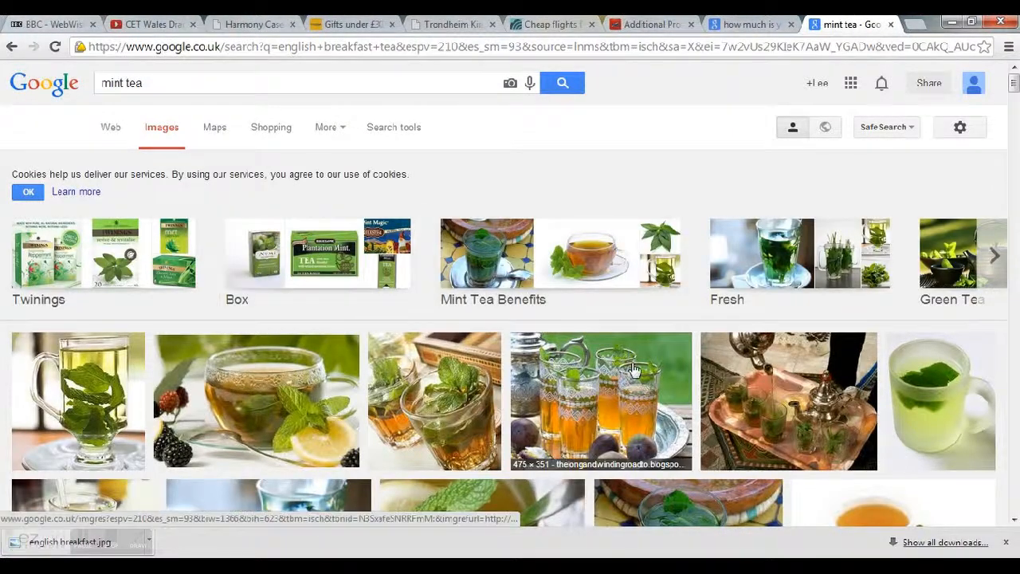
# Save the image of the frosted mug of mint tea to the Desktop under its suggested file name.
pyautogui.click(930, 391)
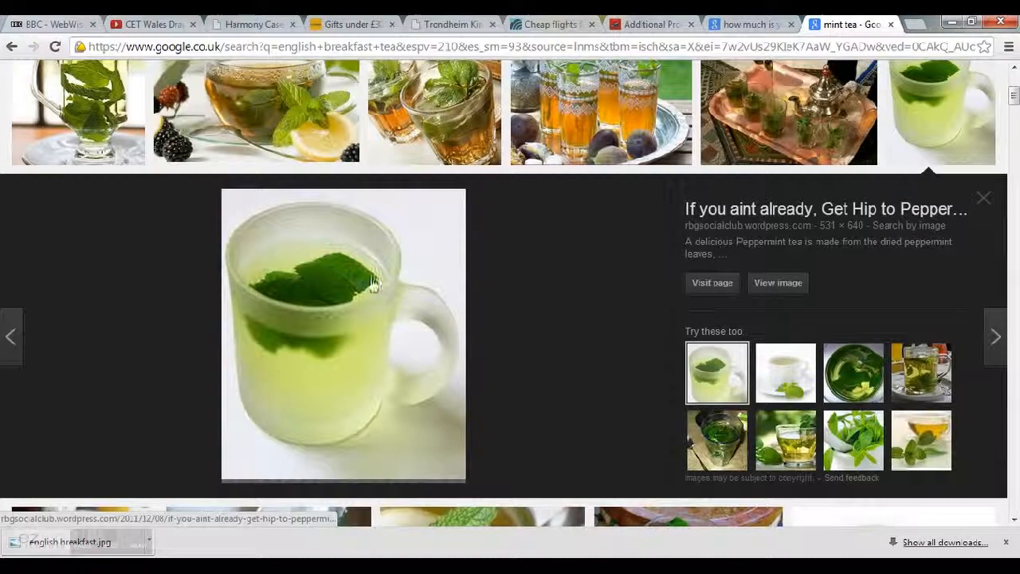
pyautogui.rightClick(367, 316)
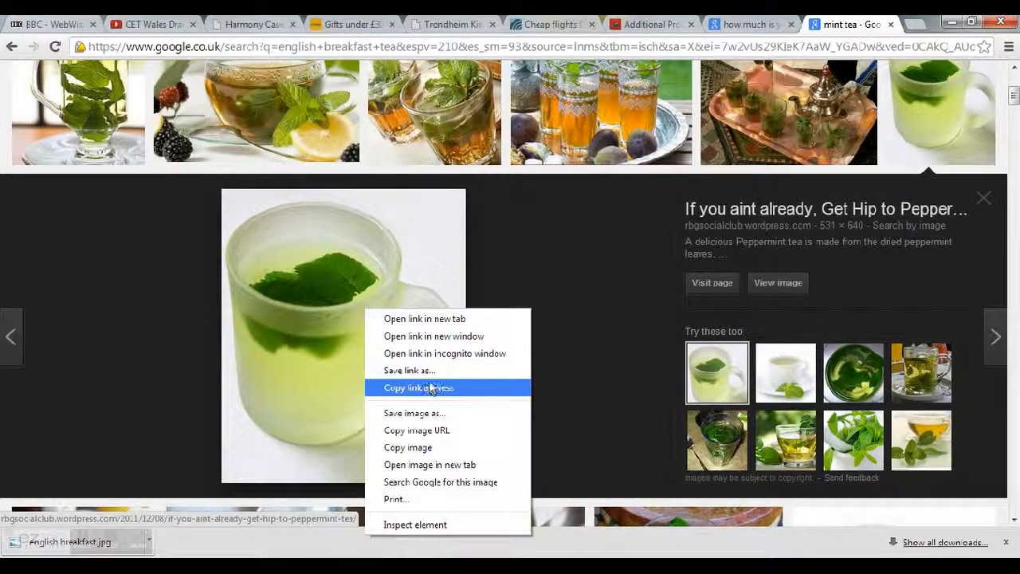
pyautogui.click(411, 414)
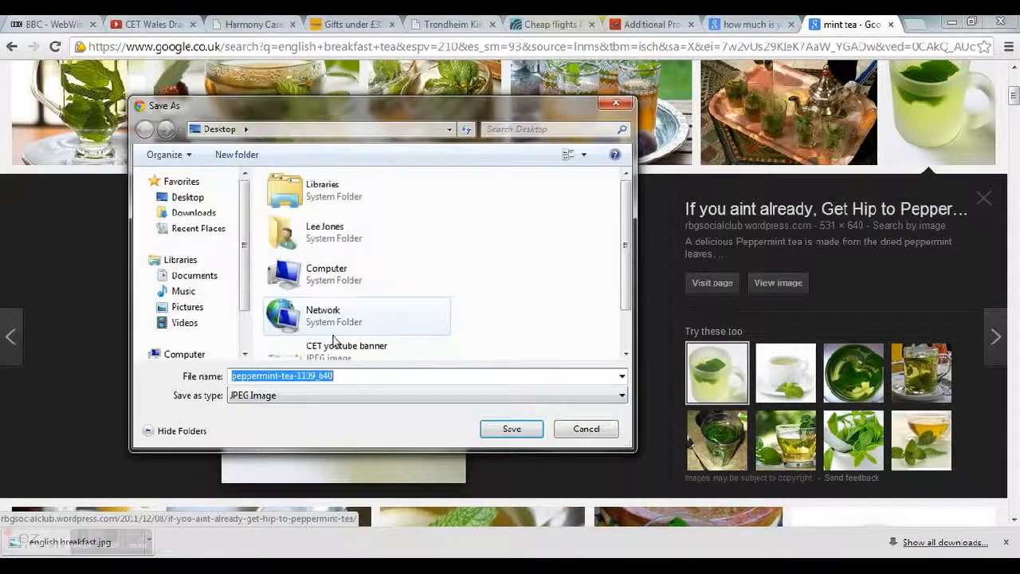
pyautogui.click(500, 431)
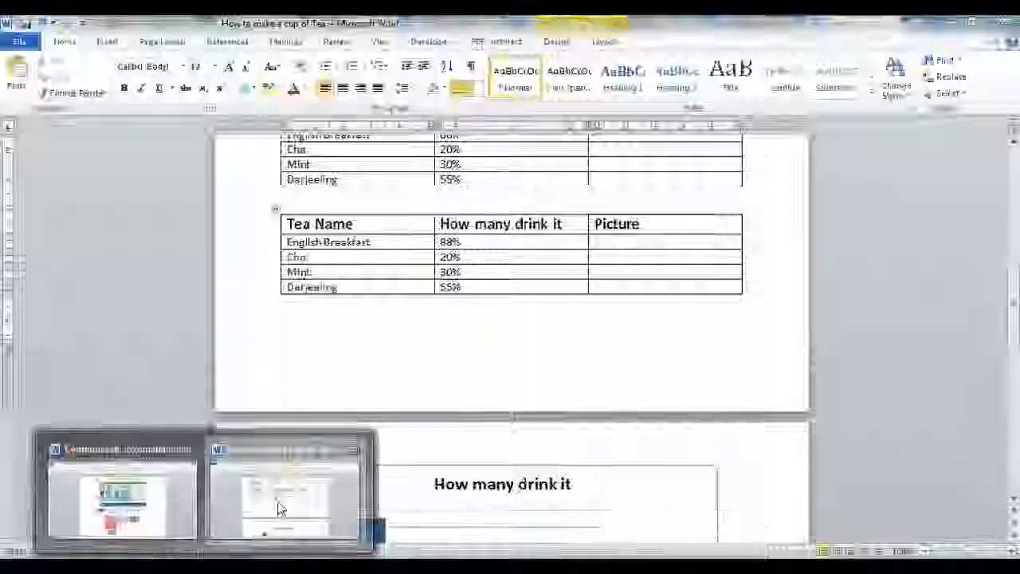
# Switch to the Word document and insert the "english breakfast" picture from the Desktop into the English Breakfast row's Picture cell.
pyautogui.click(275, 526)
pyautogui.click(609, 241)
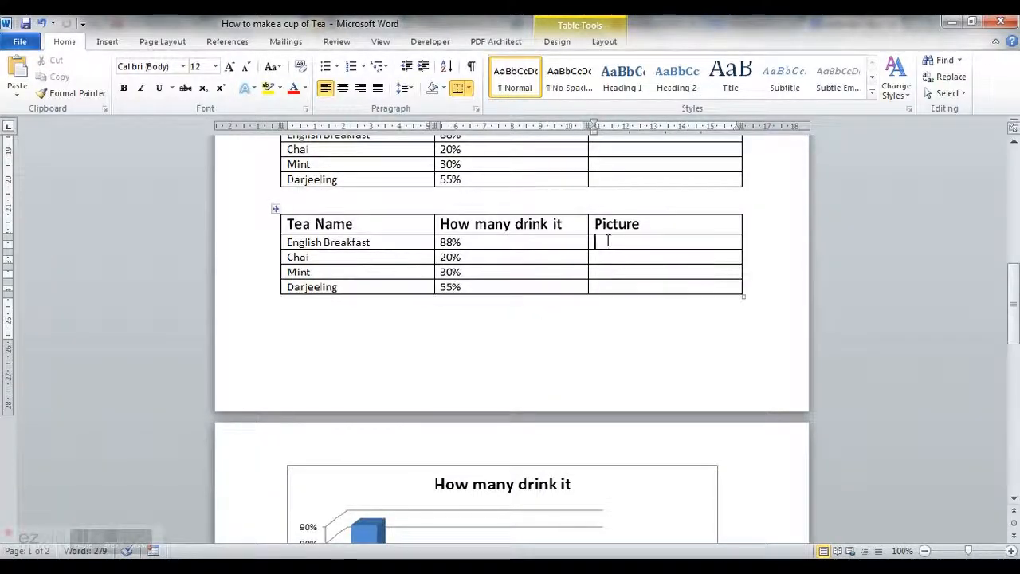
pyautogui.click(107, 41)
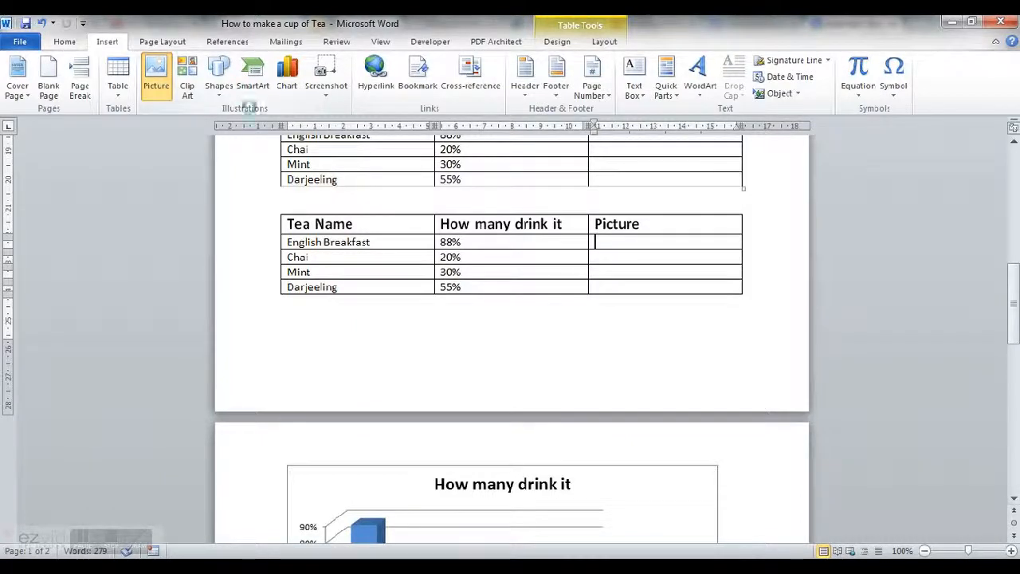
pyautogui.click(157, 75)
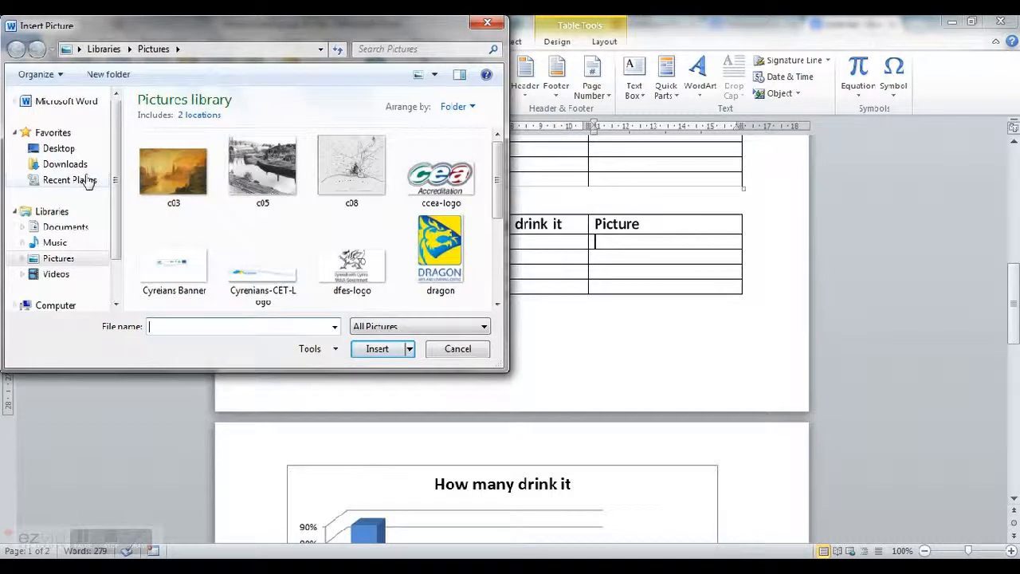
pyautogui.click(59, 149)
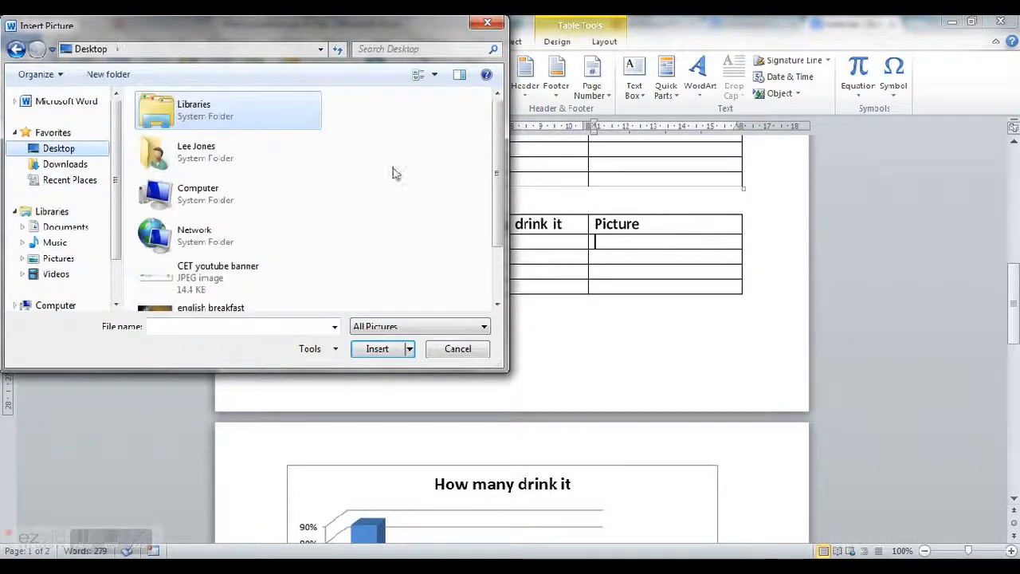
pyautogui.moveTo(499, 154); pyautogui.dragTo(499, 239)
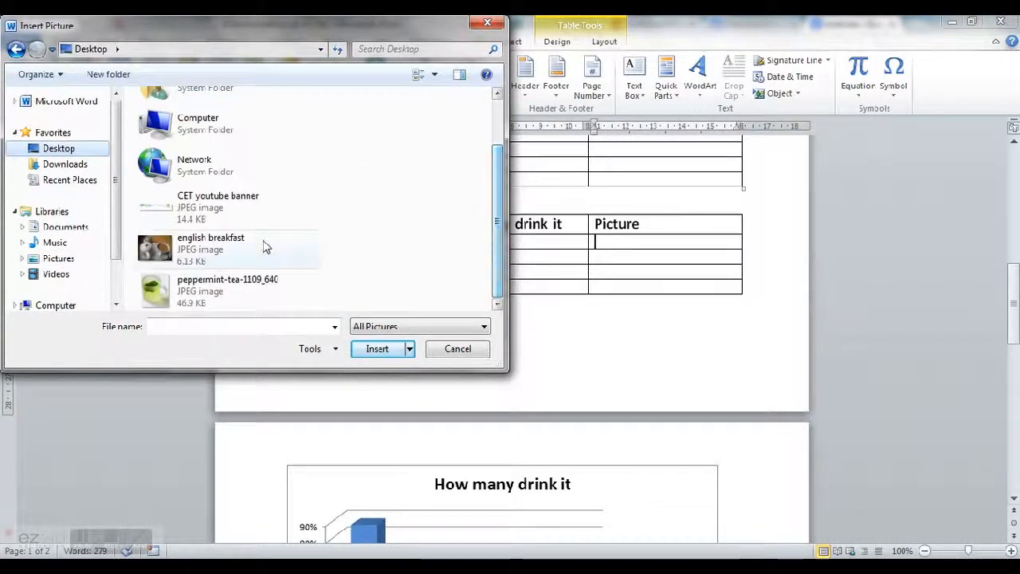
pyautogui.click(216, 254)
pyautogui.click(377, 348)
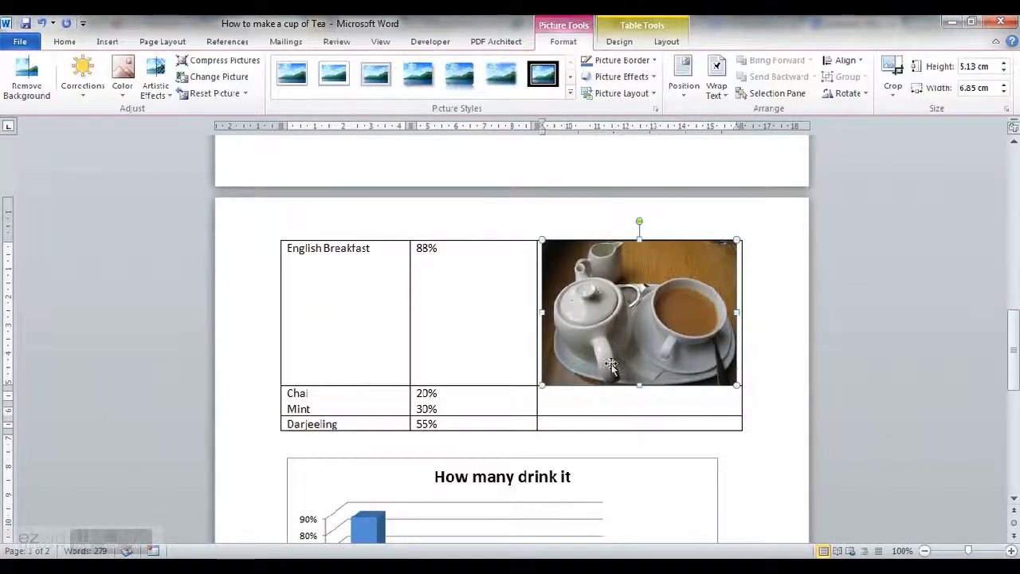
# Insert the "peppermint-tea-1109_640" picture into the Mint row's Picture cell.
pyautogui.click(571, 410)
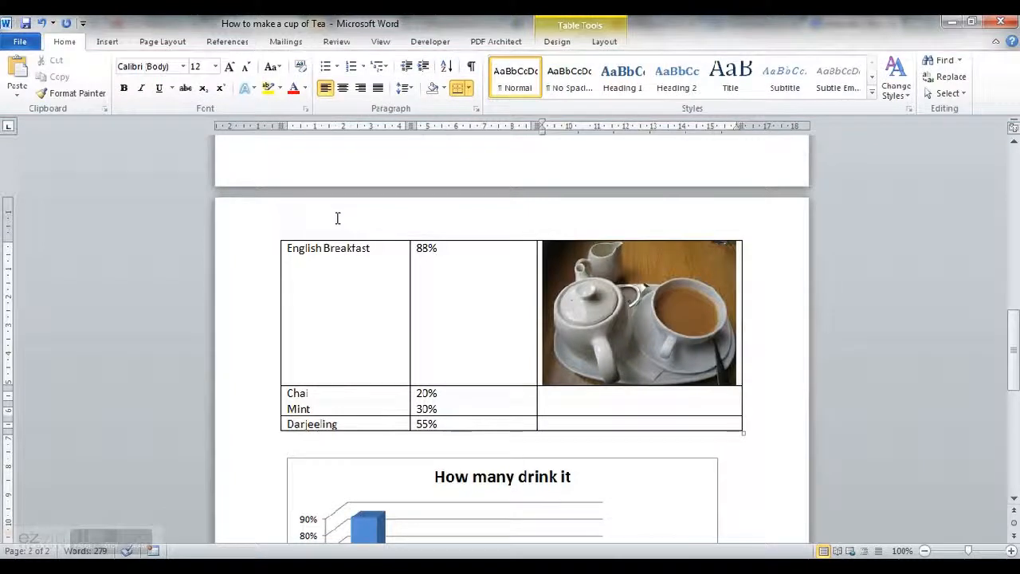
pyautogui.click(110, 42)
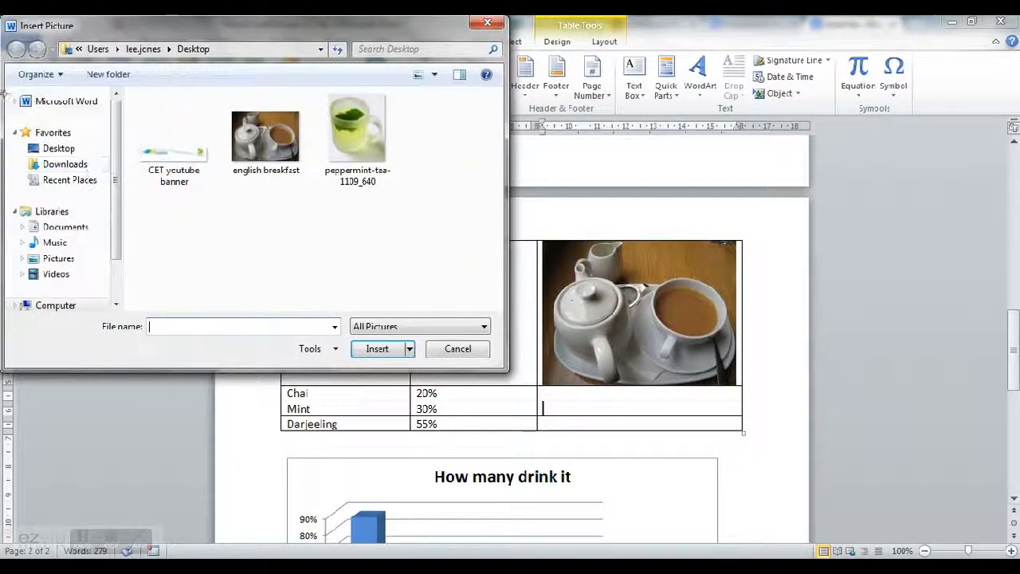
pyautogui.click(357, 132)
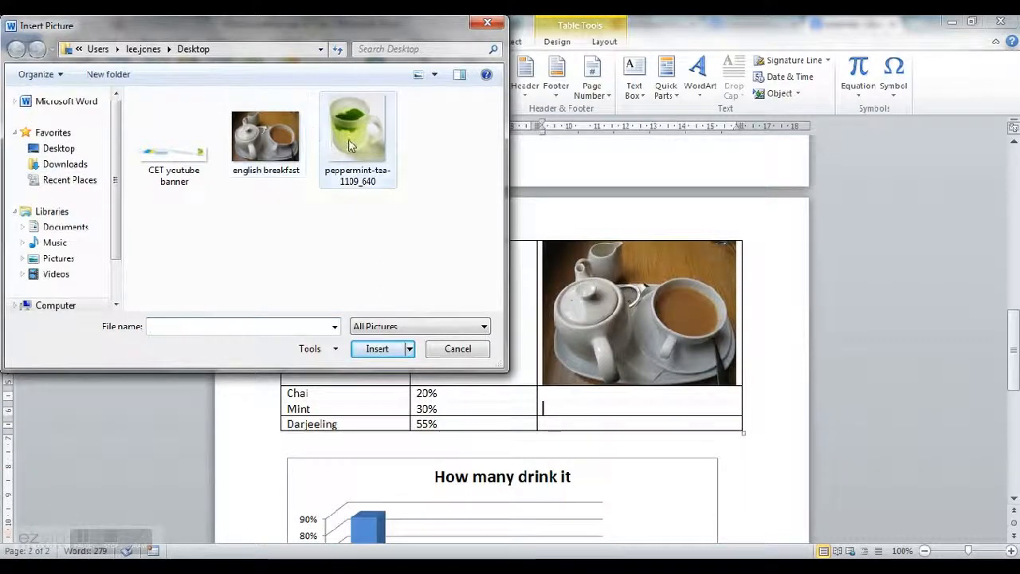
pyautogui.click(381, 348)
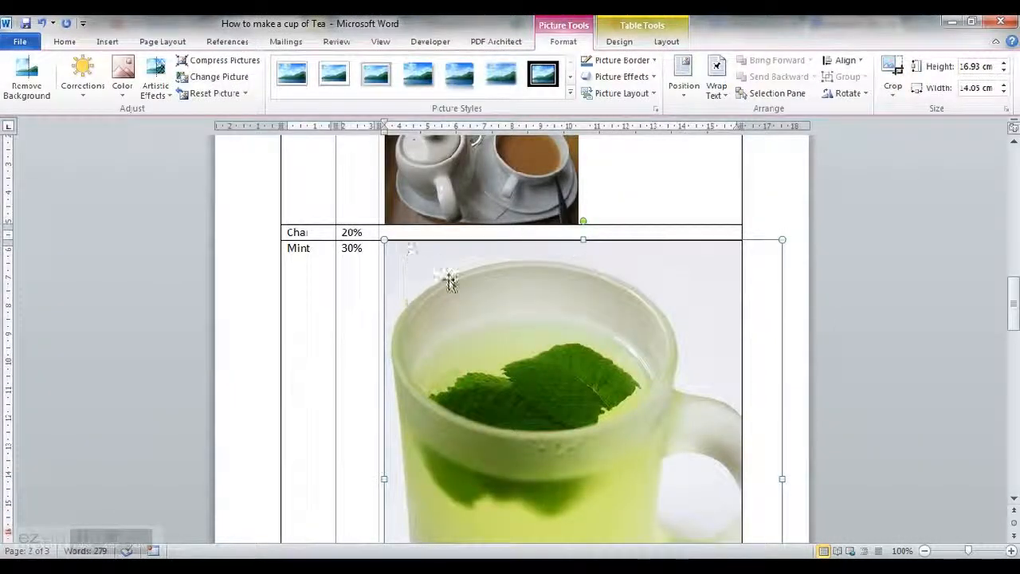
# Shrink the mint picture to about 4.43 cm high by 3.68 cm wide and the English Breakfast picture to about 3.7 by 4.94 cm.
pyautogui.moveTo(401, 262); pyautogui.dragTo(623, 520)
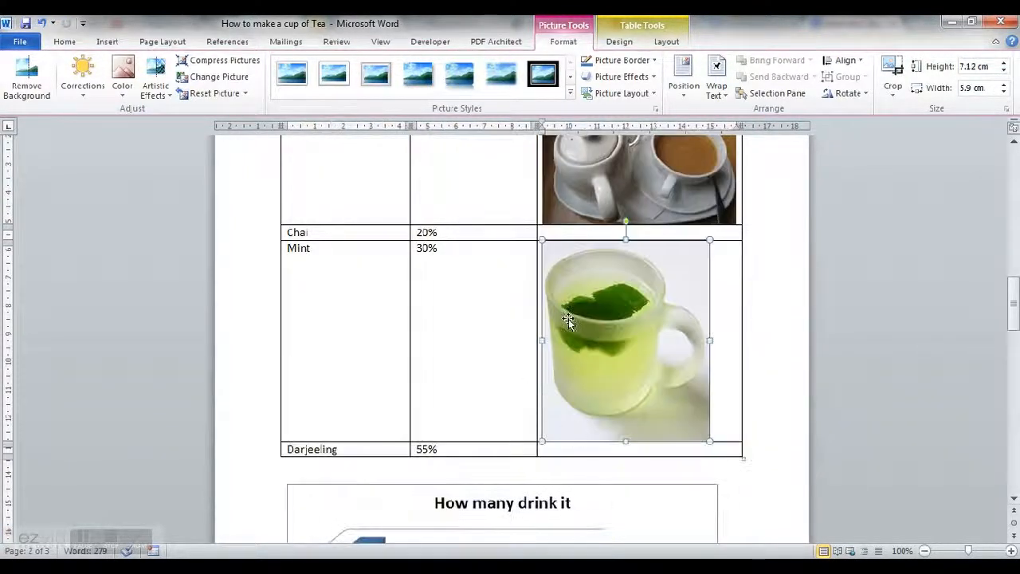
pyautogui.moveTo(710, 438); pyautogui.dragTo(646, 366)
pyautogui.click(698, 203)
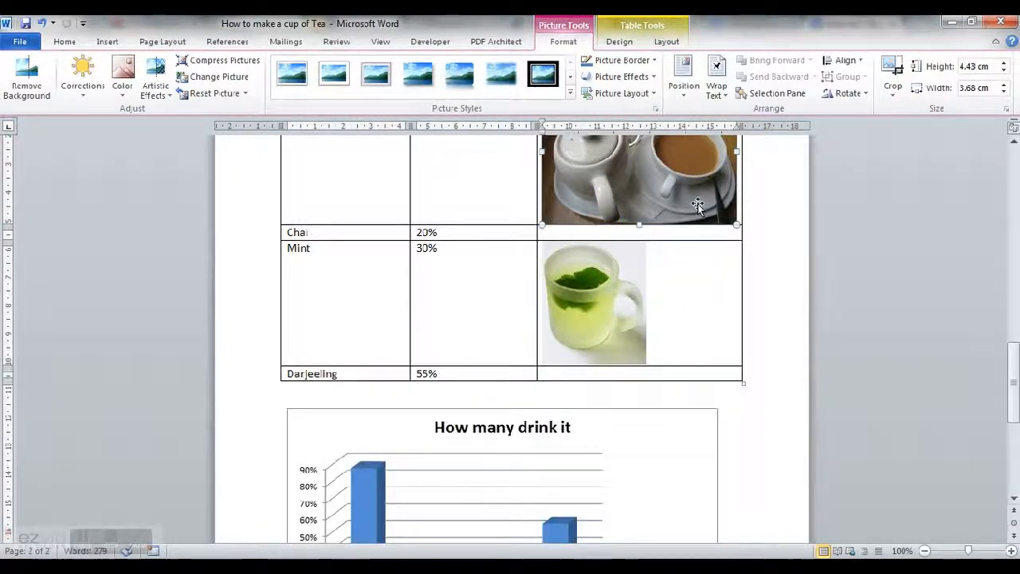
pyautogui.moveTo(735, 224); pyautogui.dragTo(684, 204)
pyautogui.moveTo(1014, 364); pyautogui.dragTo(1014, 426)
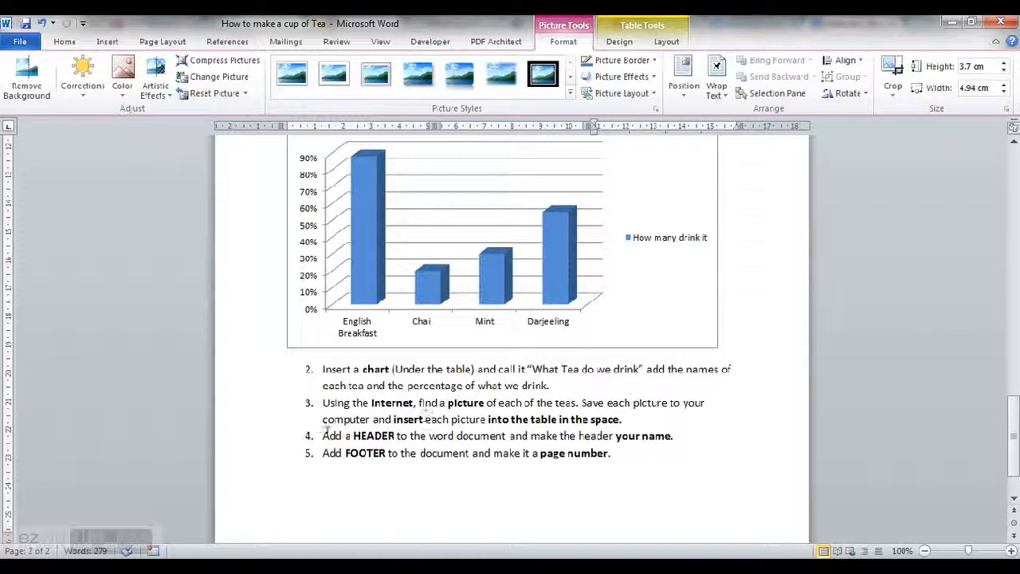
# Add a Blank-style header containing the author's full name, and return to the document body.
pyautogui.moveTo(347, 436); pyautogui.dragTo(670, 436)
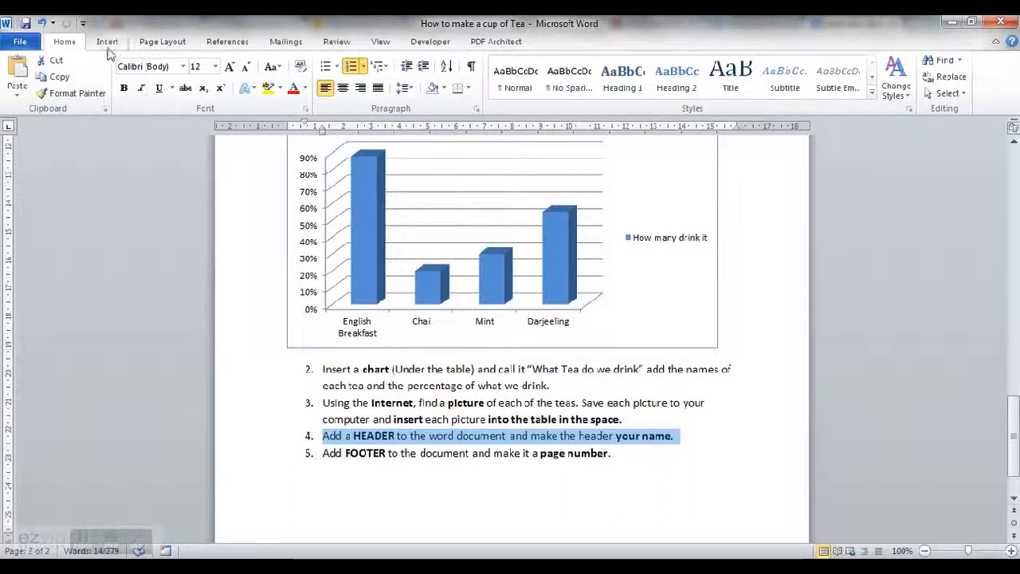
pyautogui.click(109, 43)
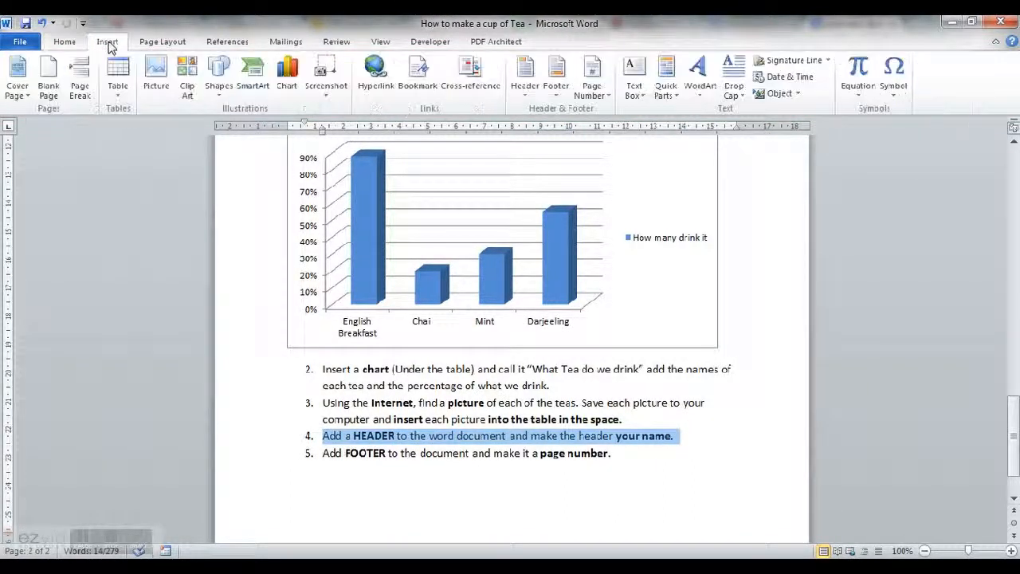
pyautogui.click(525, 85)
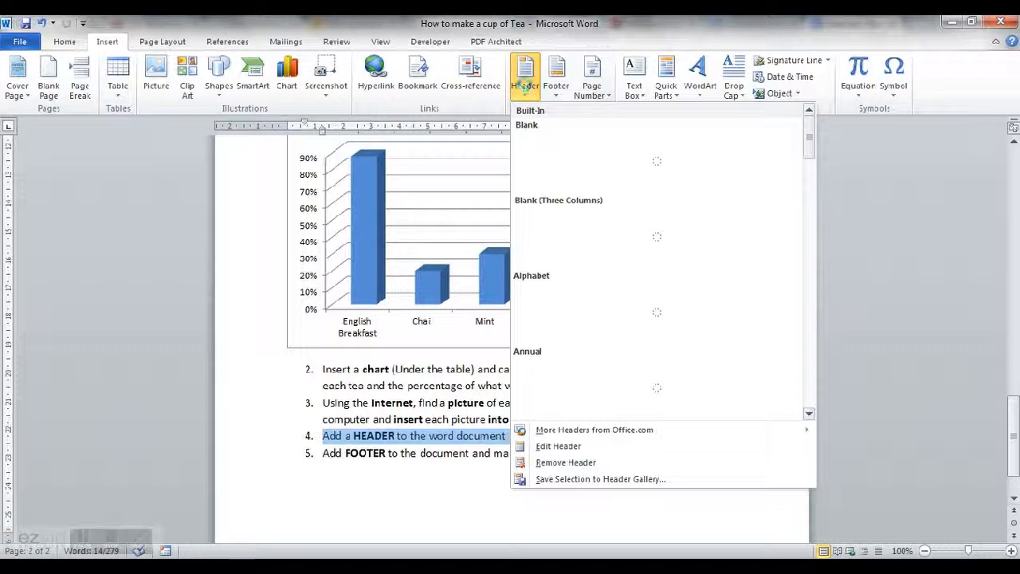
pyautogui.click(558, 158)
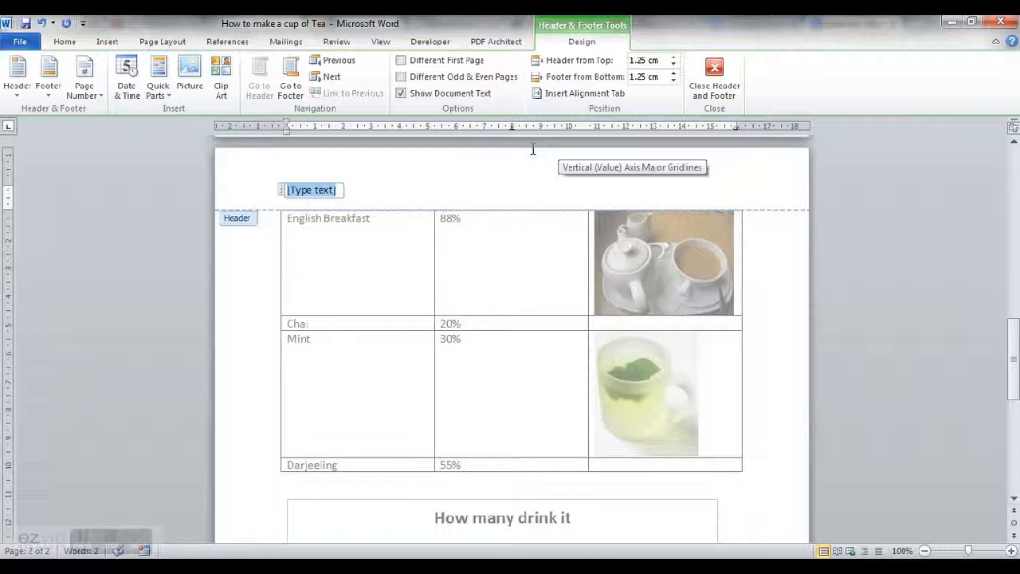
pyautogui.write('Lee Jones')
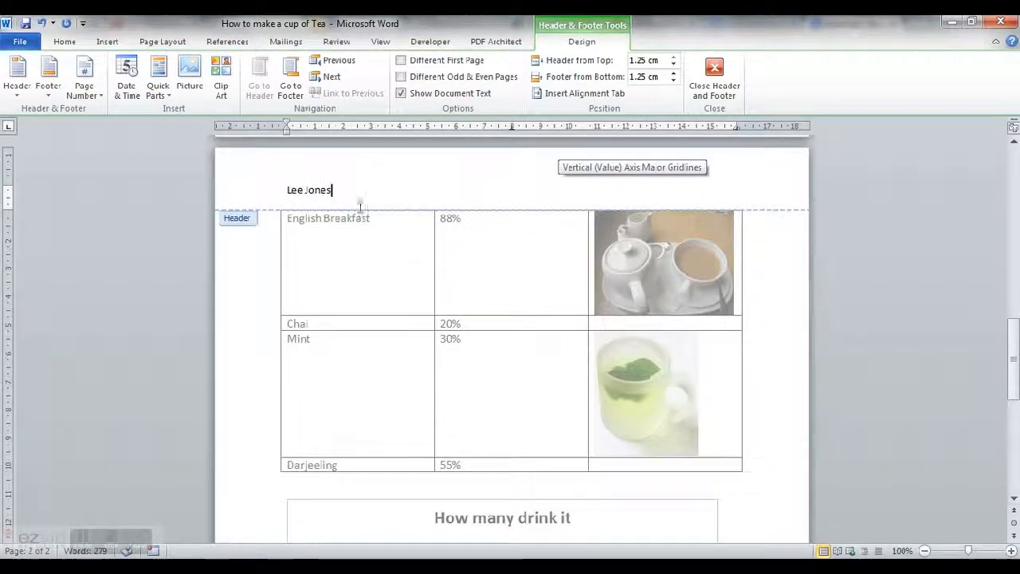
pyautogui.doubleClick(768, 427)
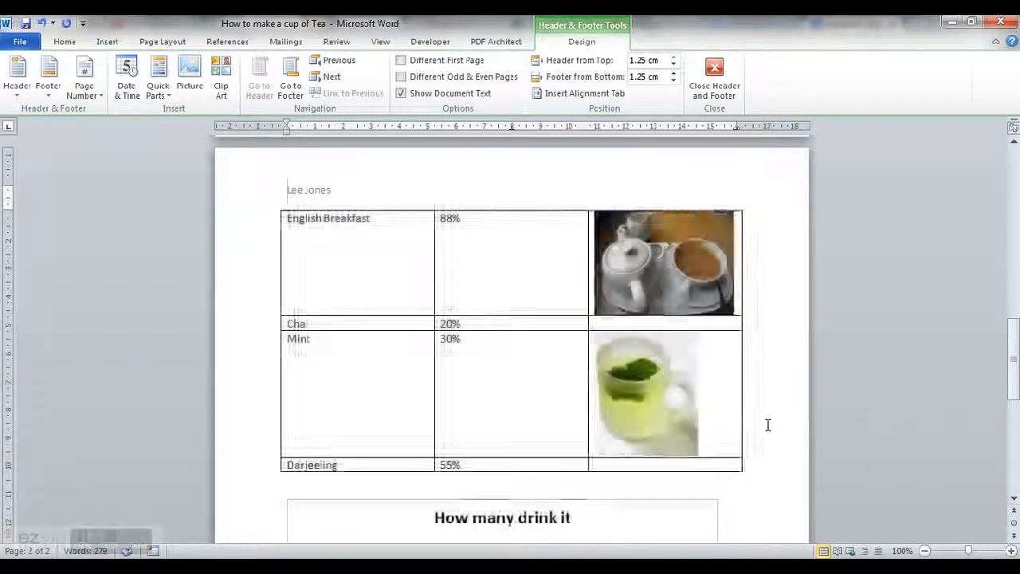
# Insert the built-in Newsprint footer with a page number into the document.
pyautogui.scroll(-6, 768, 423)
pyautogui.moveTo(1014, 406); pyautogui.dragTo(1011, 466)
pyautogui.click(321, 408)
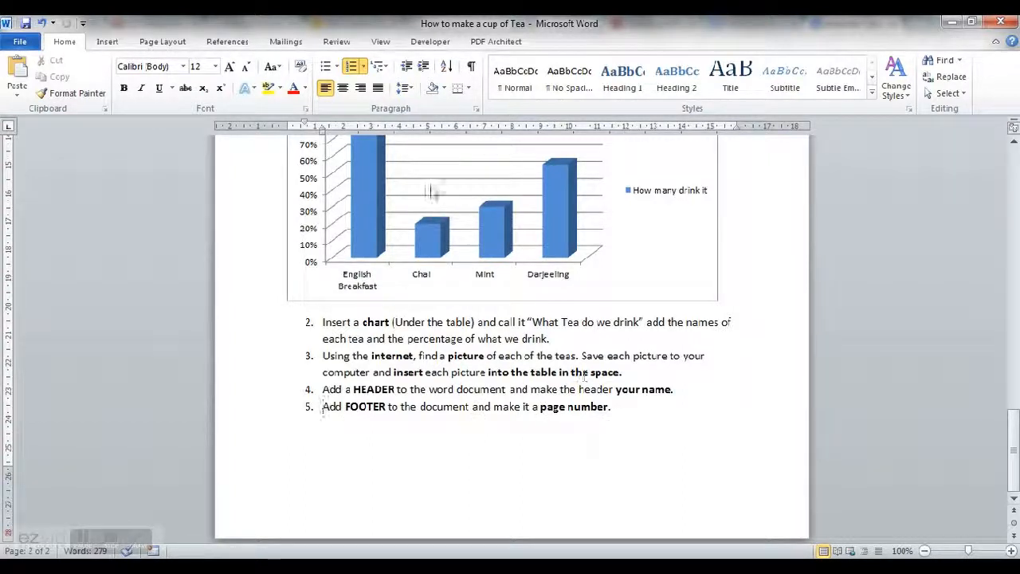
pyautogui.click(111, 44)
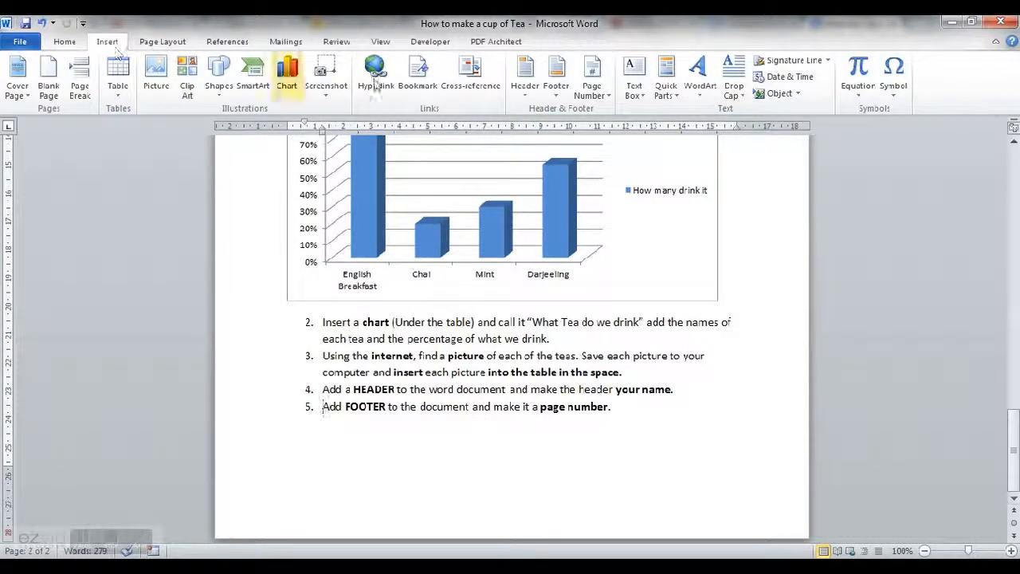
pyautogui.click(556, 86)
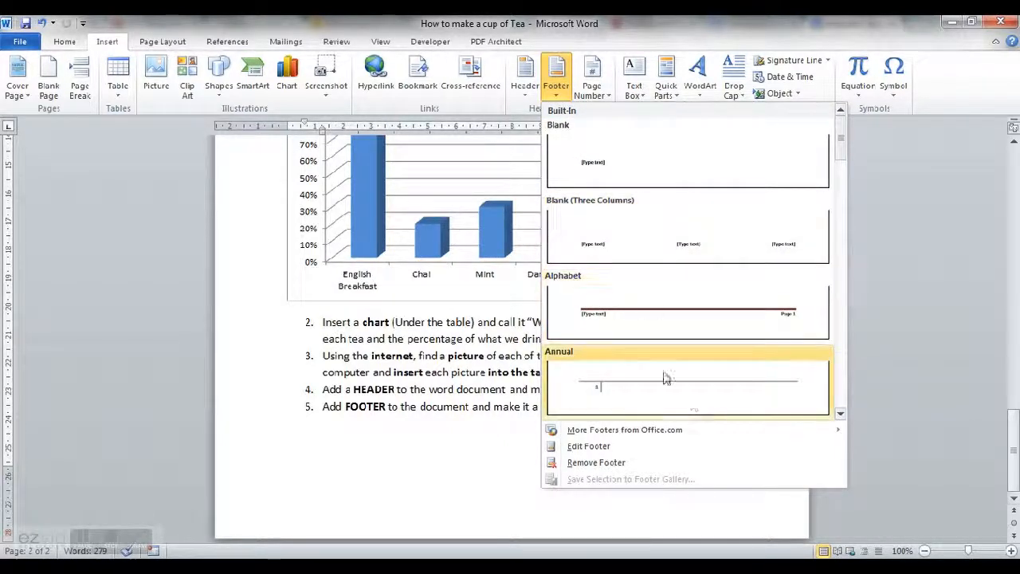
pyautogui.scroll(-2, 841, 180)
pyautogui.scroll(-2, 841, 182)
pyautogui.moveTo(843, 197); pyautogui.dragTo(850, 279)
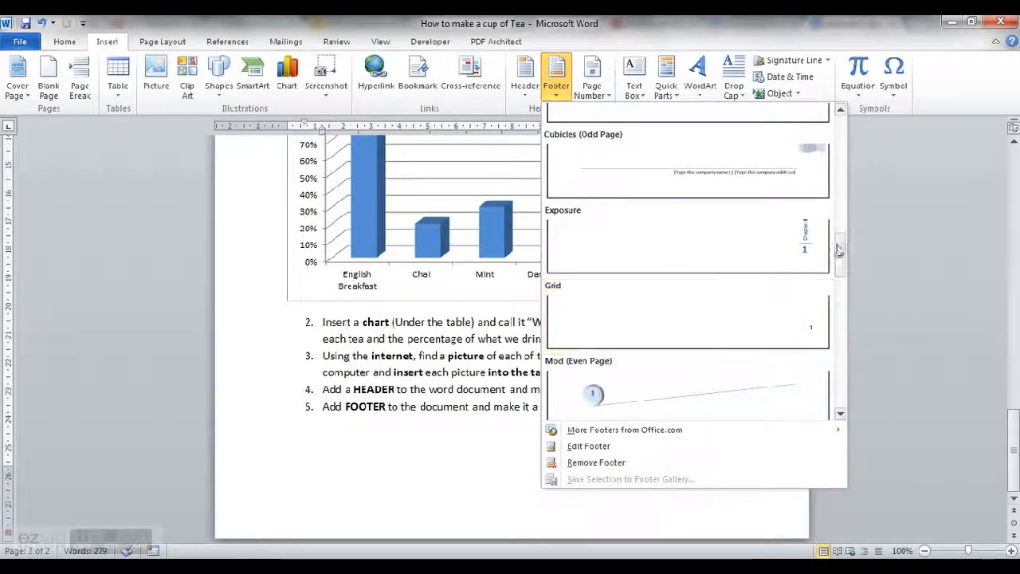
pyautogui.moveTo(841, 253); pyautogui.dragTo(841, 305)
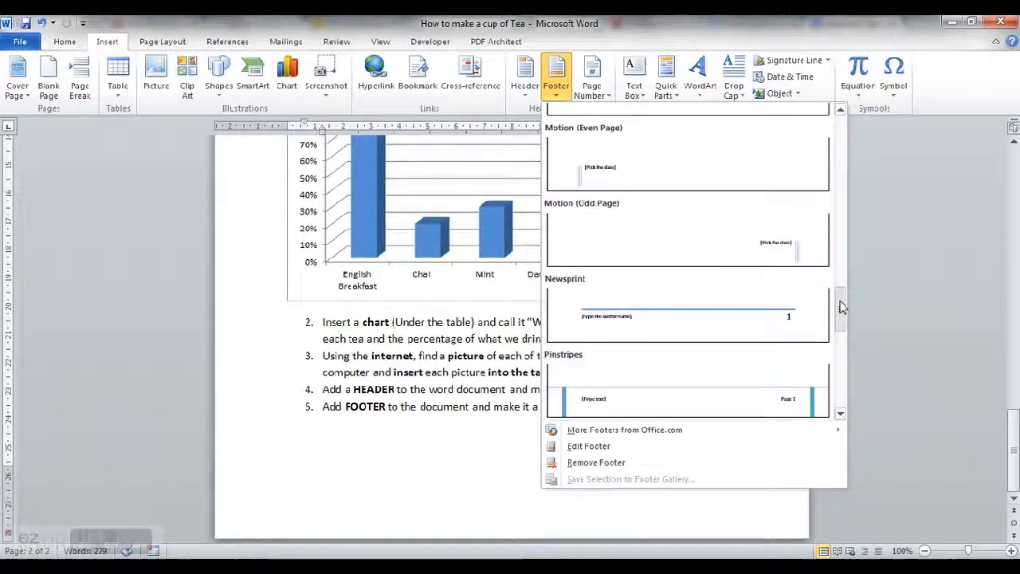
pyautogui.click(785, 313)
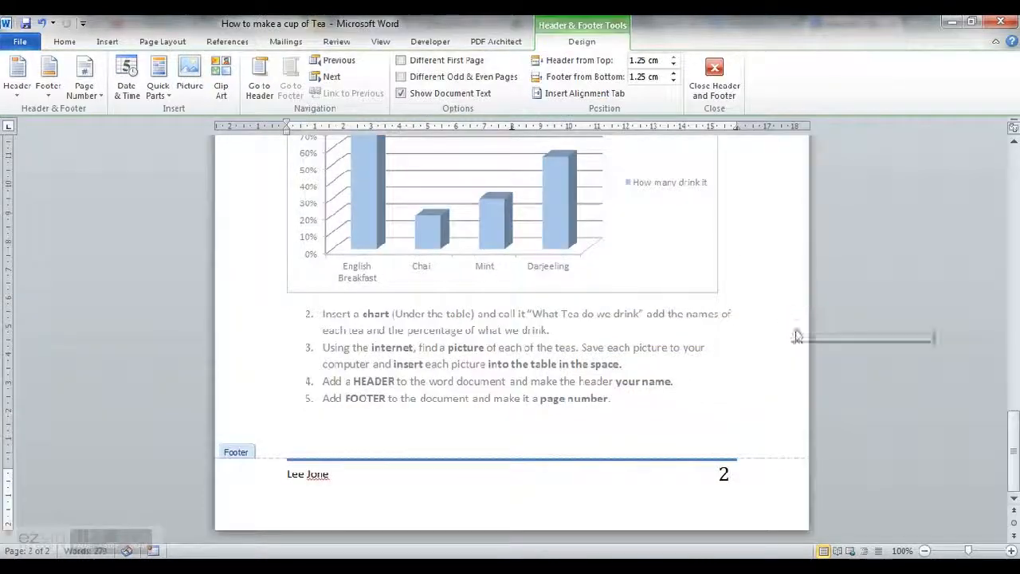
# Delete the author name from the footer so only the page number is kept, and return to the document body.
pyautogui.click(333, 476)
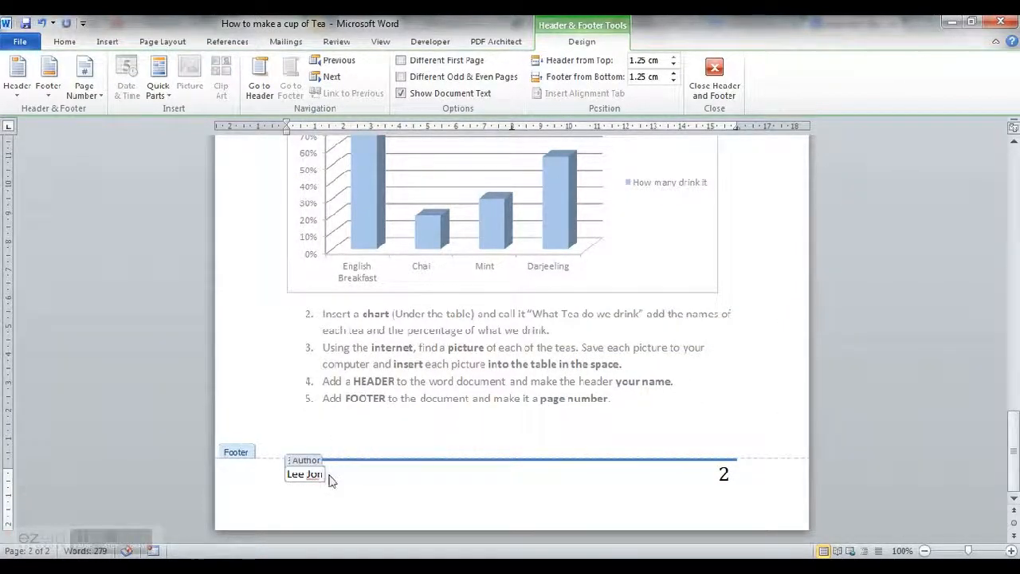
pyautogui.press('BackSpace')
pyautogui.press('BackSpace')
pyautogui.press('BackSpace')
pyautogui.moveTo(1015, 452); pyautogui.dragTo(1015, 337)
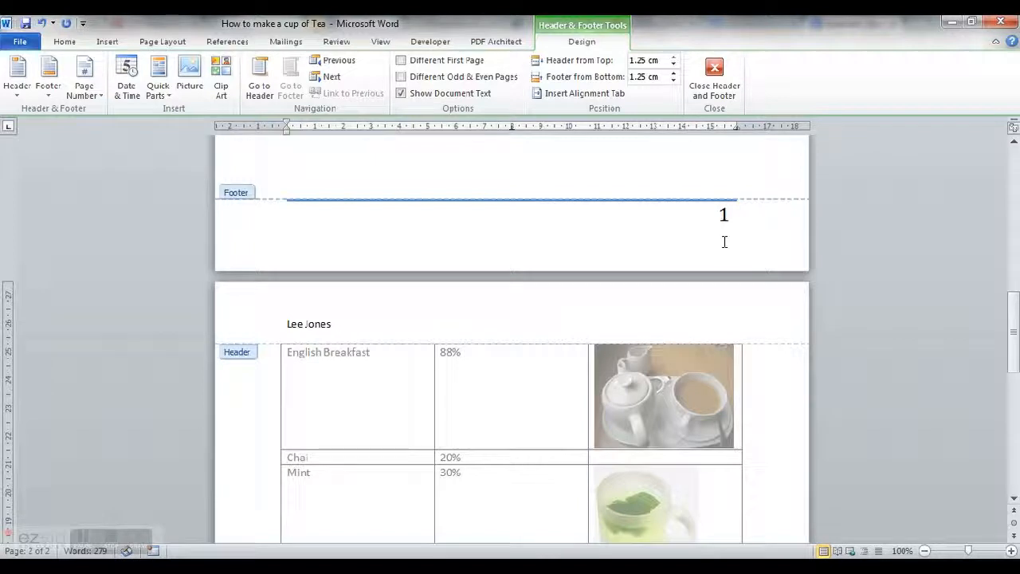
pyautogui.scroll(-12, 725, 242)
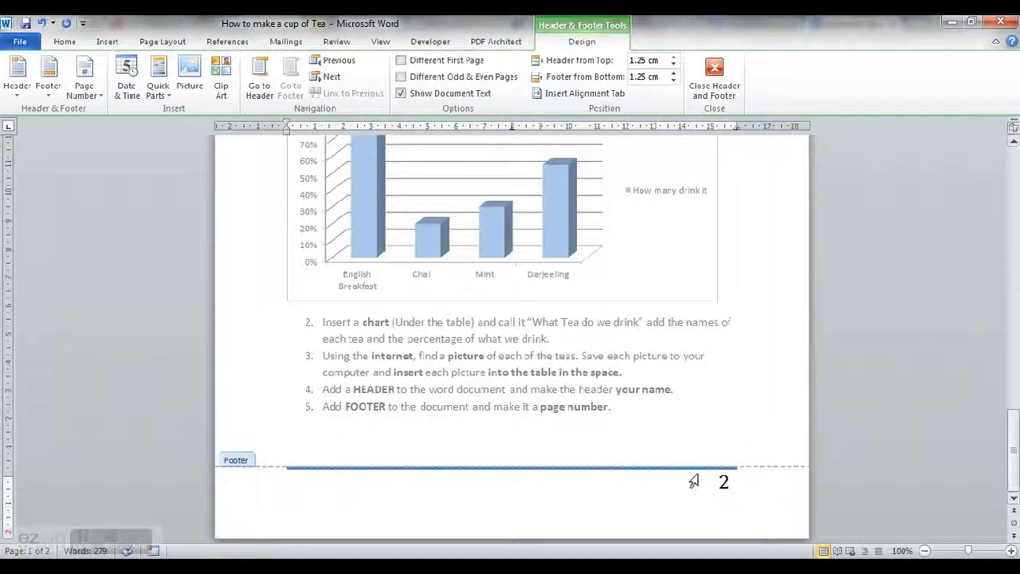
pyautogui.doubleClick(654, 432)
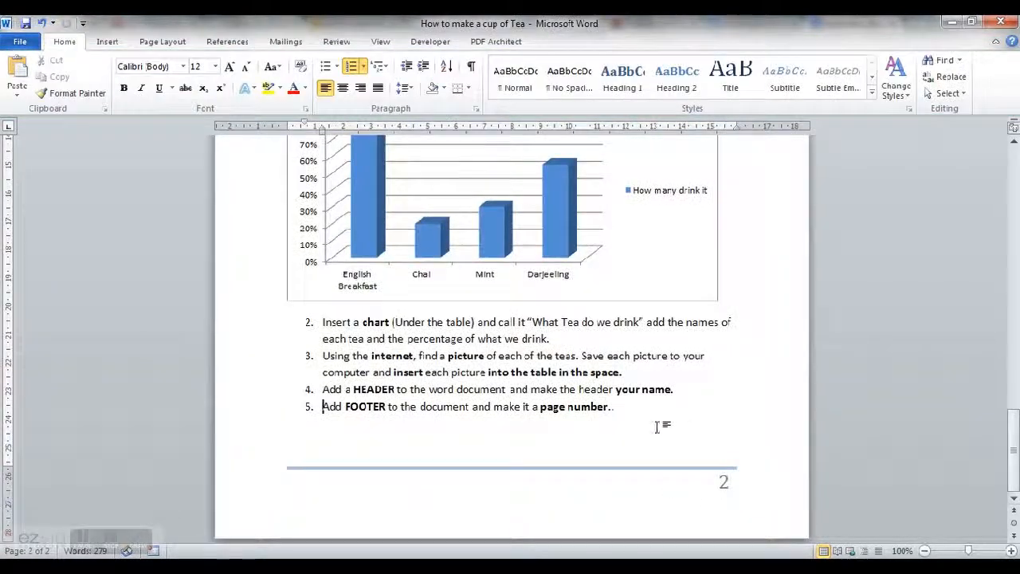
# Review both pages of the finished worksheet, checking the header, footer page numbers, tea table, pictures and chart.
pyautogui.scroll(15, 512, 338)
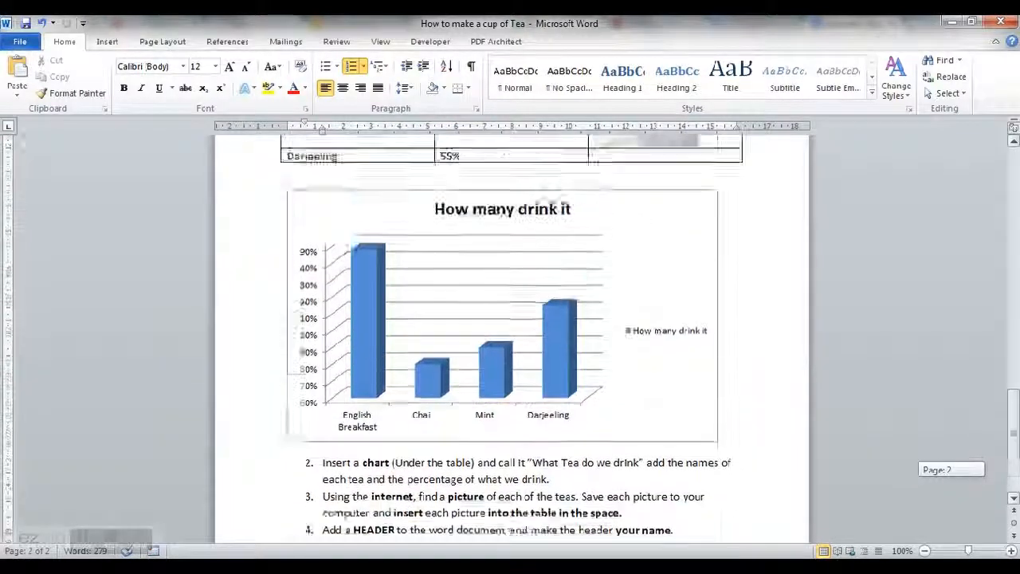
pyautogui.scroll(12, 723, 288)
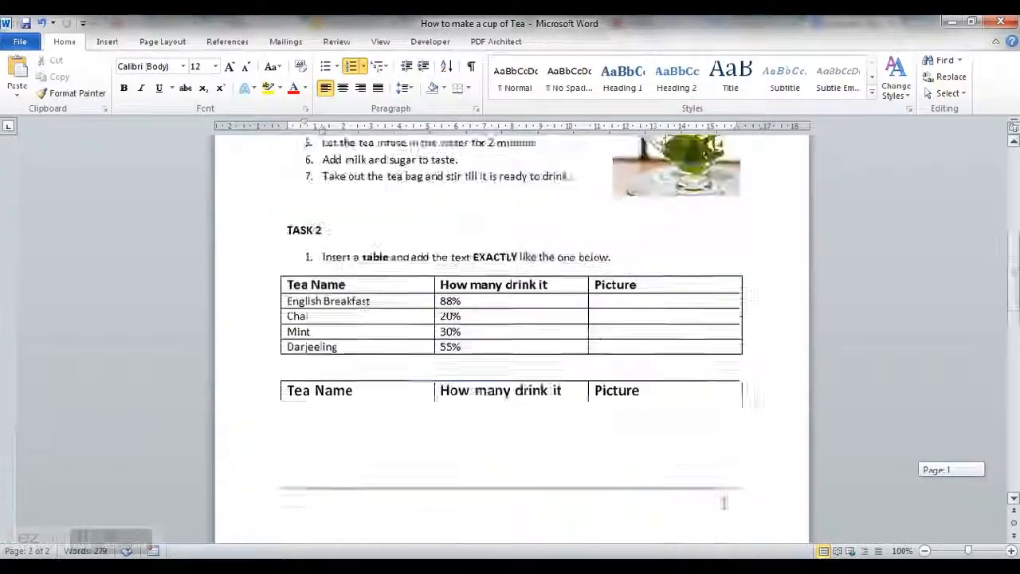
pyautogui.scroll(3, 512, 339)
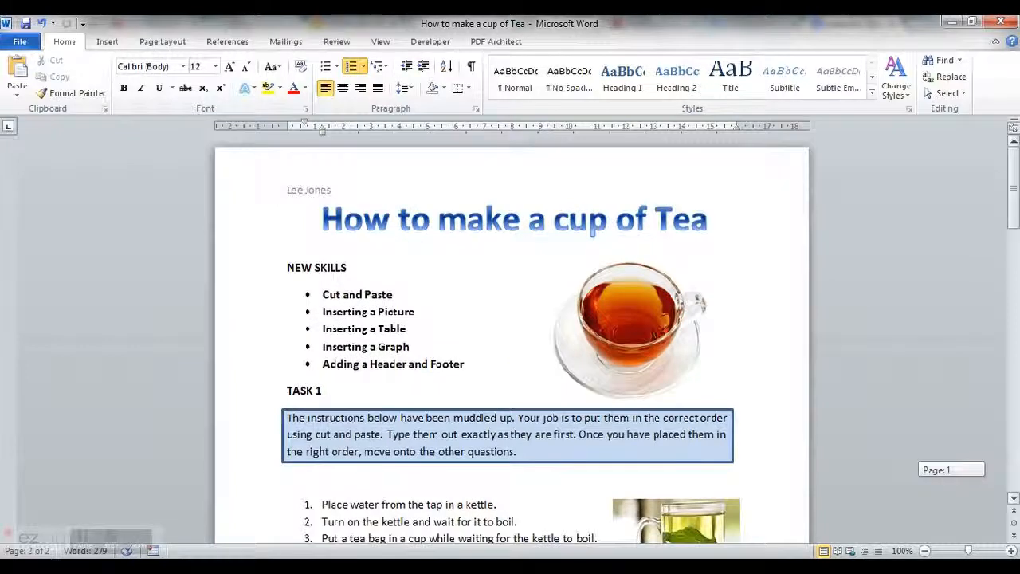
pyautogui.scroll(-12, 1017, 205)
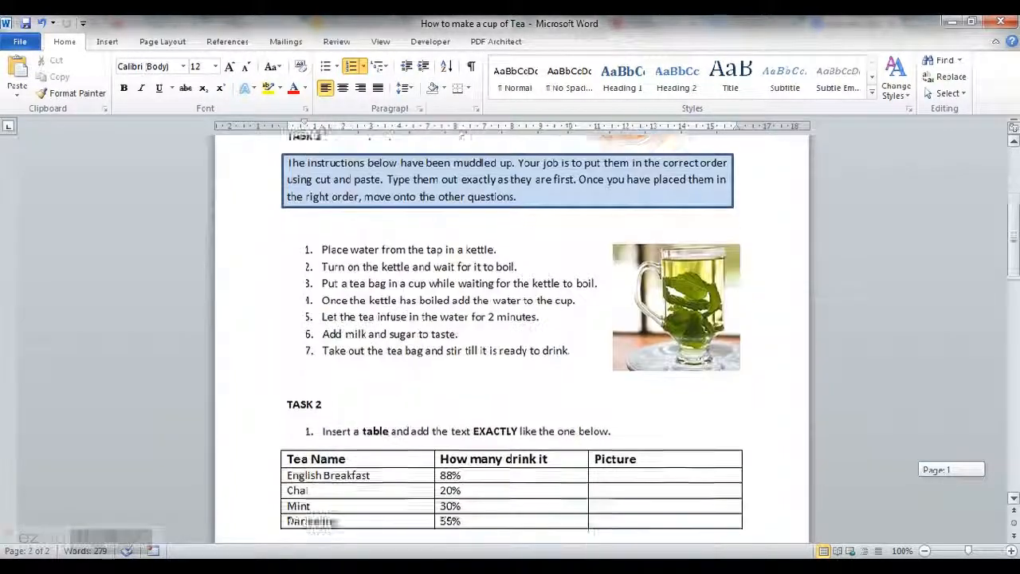
pyautogui.scroll(-15, 723, 452)
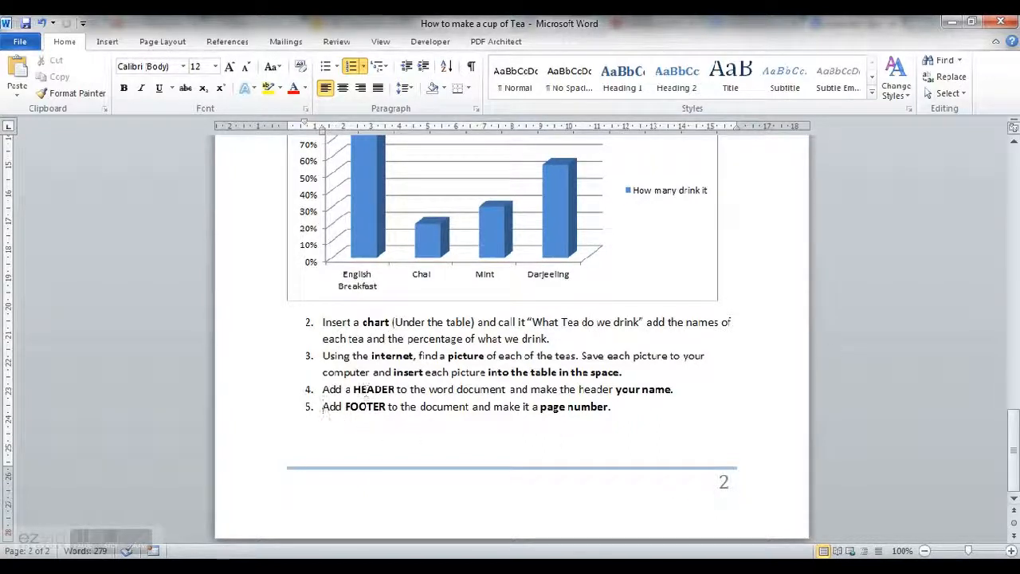
pyautogui.scroll(10, 452, 313)
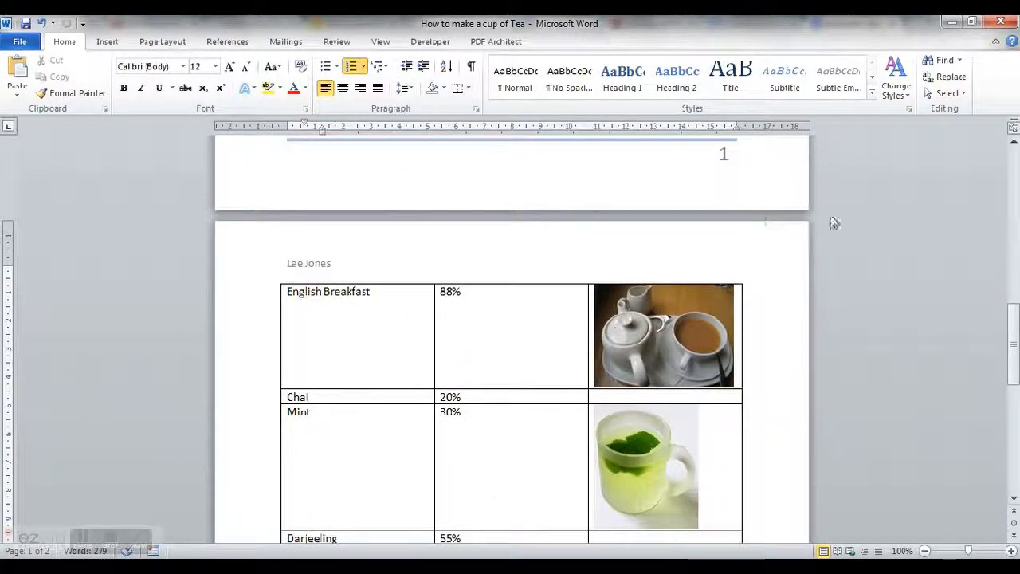
pyautogui.moveTo(1015, 343); pyautogui.dragTo(1016, 452)
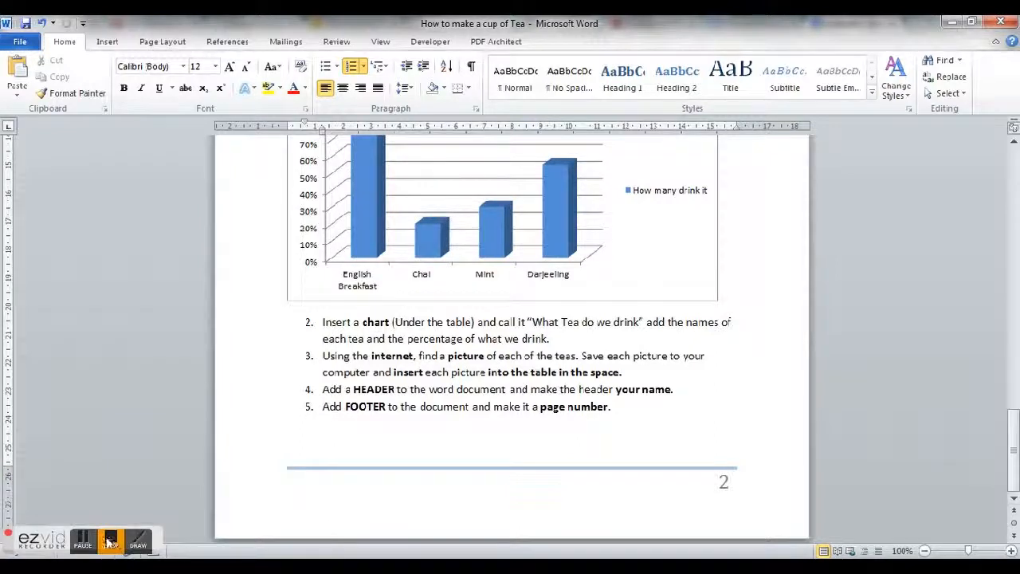